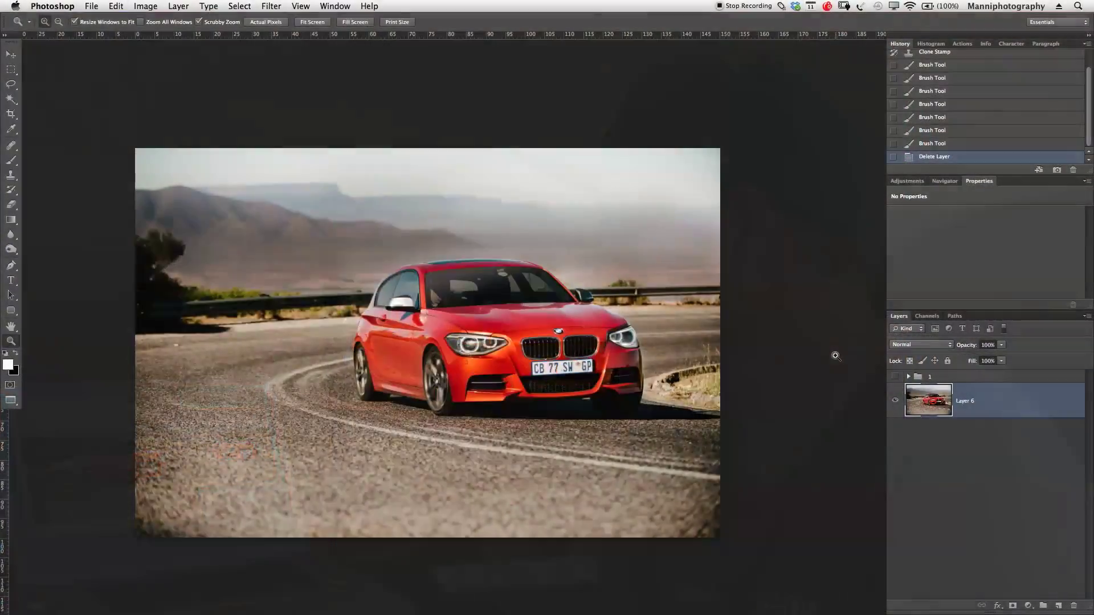
Toggle the visibility of group 1 to compare the car photo with and without tyre smoke, leaving the group hidden.
key("v")
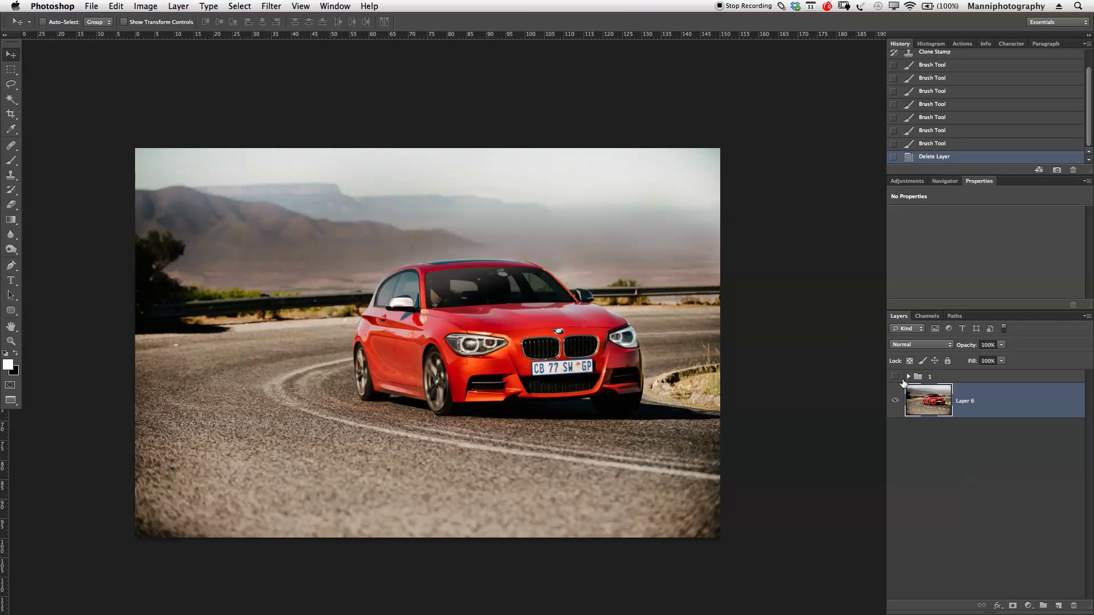
left_click(895, 376)
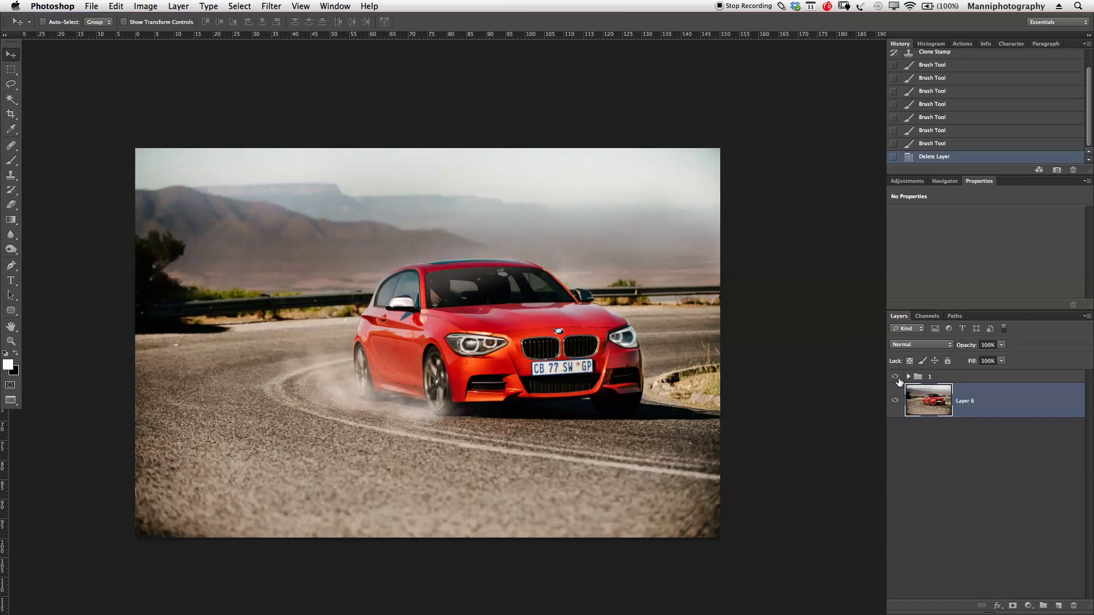
left_click(896, 377)
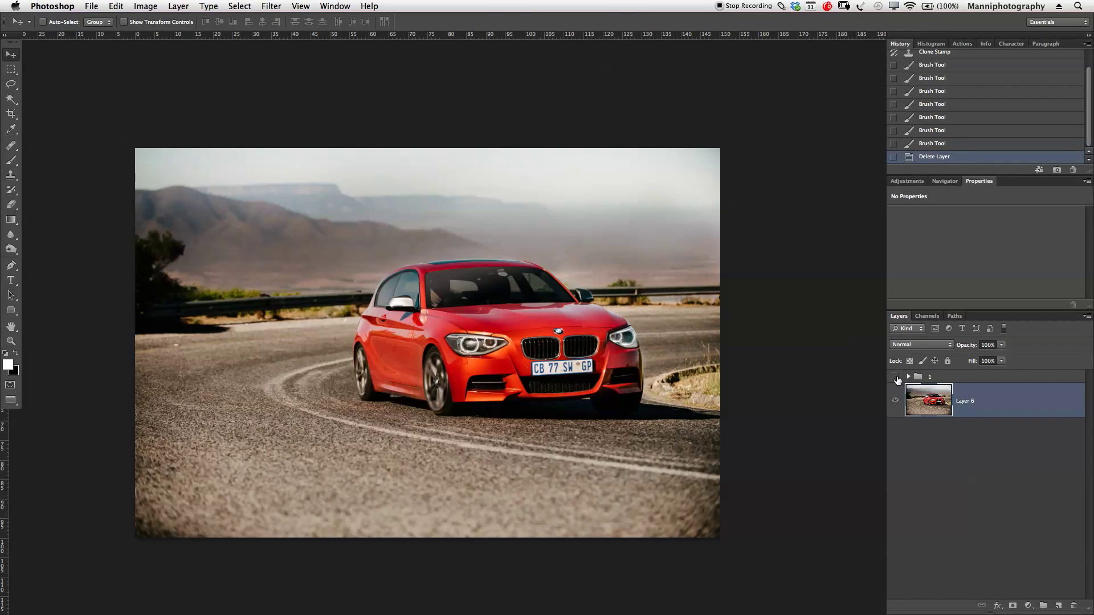
left_click(896, 377)
left_click(895, 377)
left_click(895, 378)
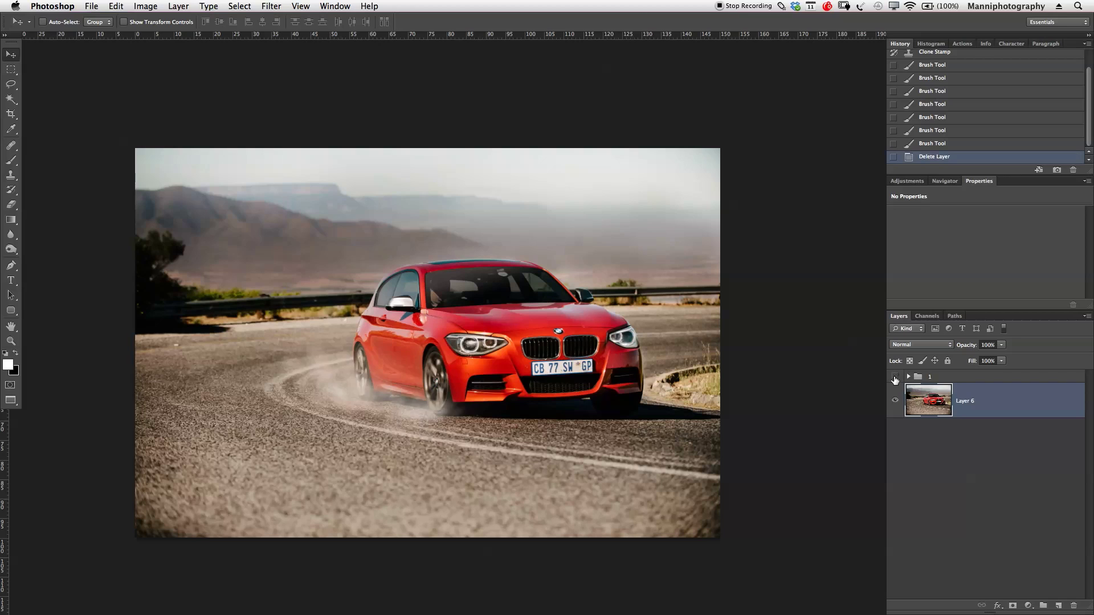
left_click(895, 378)
Add a new layer above the car photo, select the whole canvas and fill it with Black at 100% opacity.
left_click(1058, 606)
key("super+a")
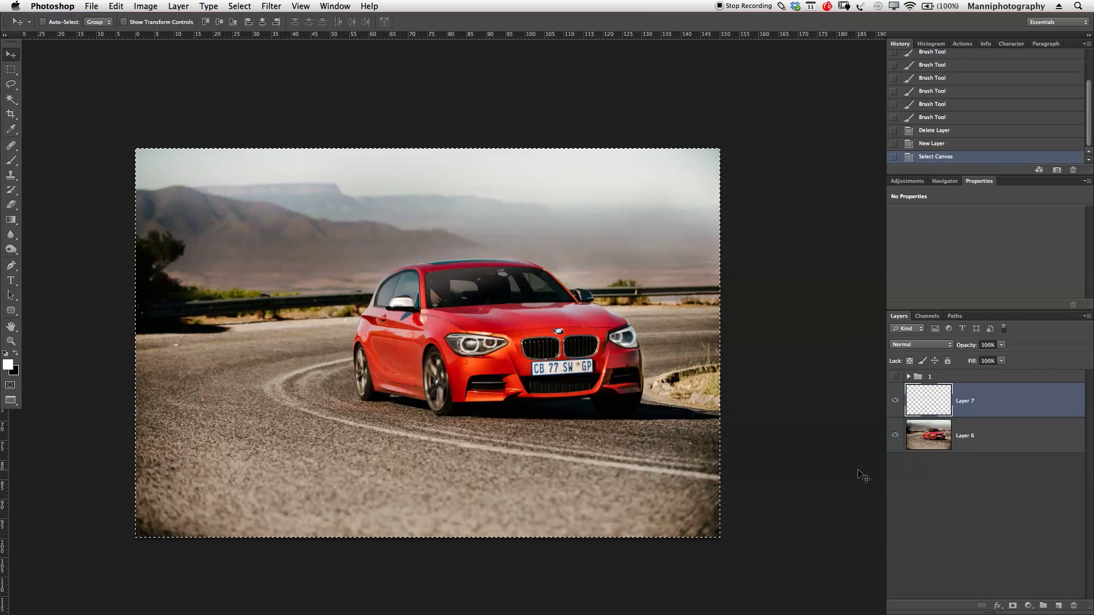
key("m")
right_click(440, 215)
left_click(459, 363)
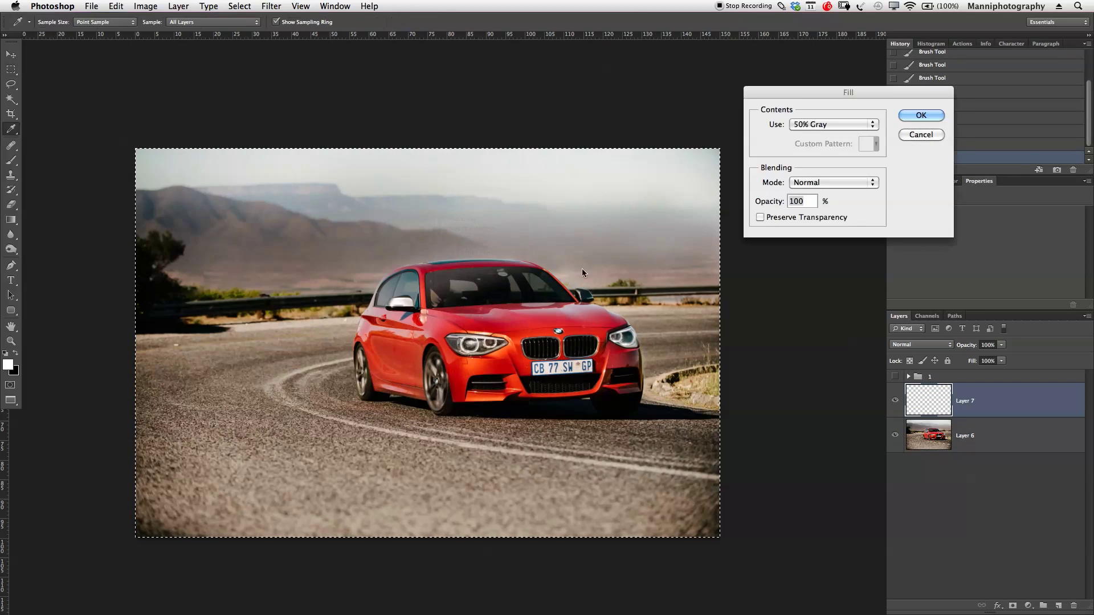
left_click(857, 125)
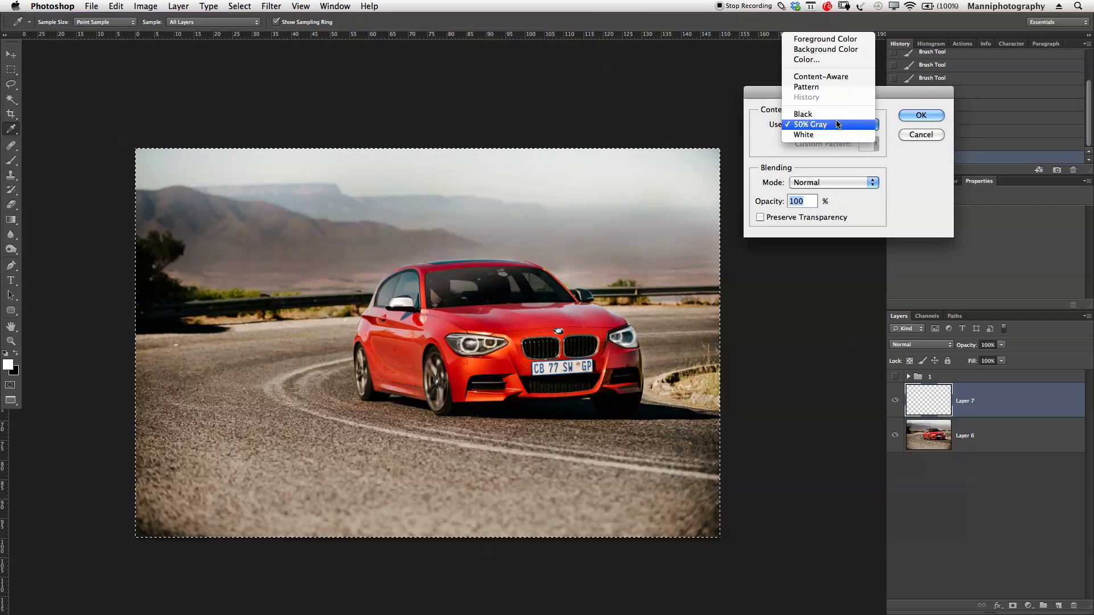
left_click(809, 114)
key("Return")
Stamp a white puff of smoke on the black layer with the 442 px smoke brush.
key("v")
key("b")
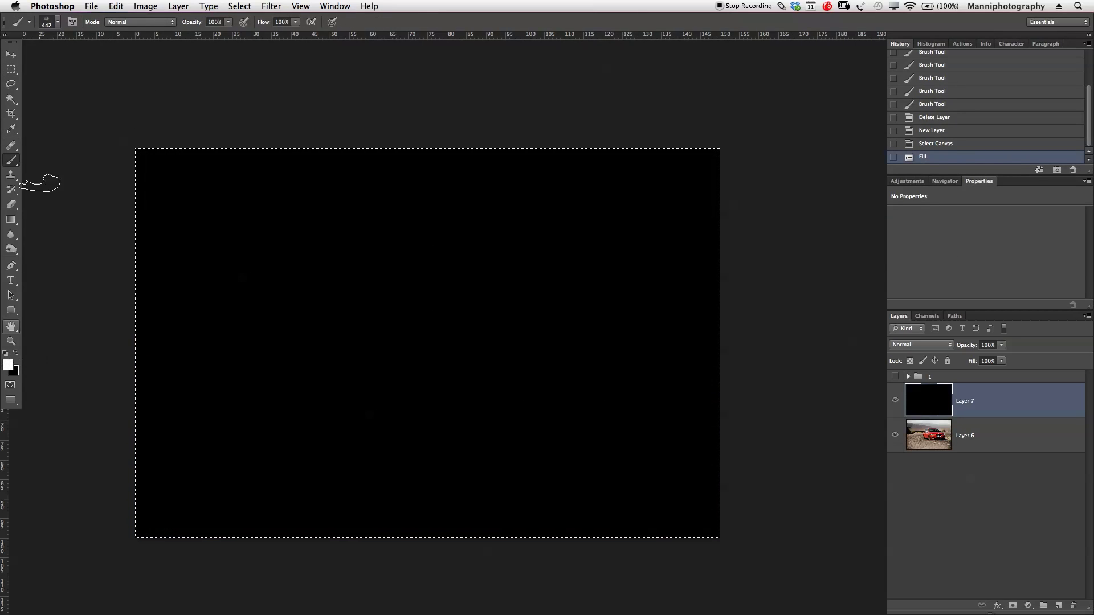
left_click(58, 23)
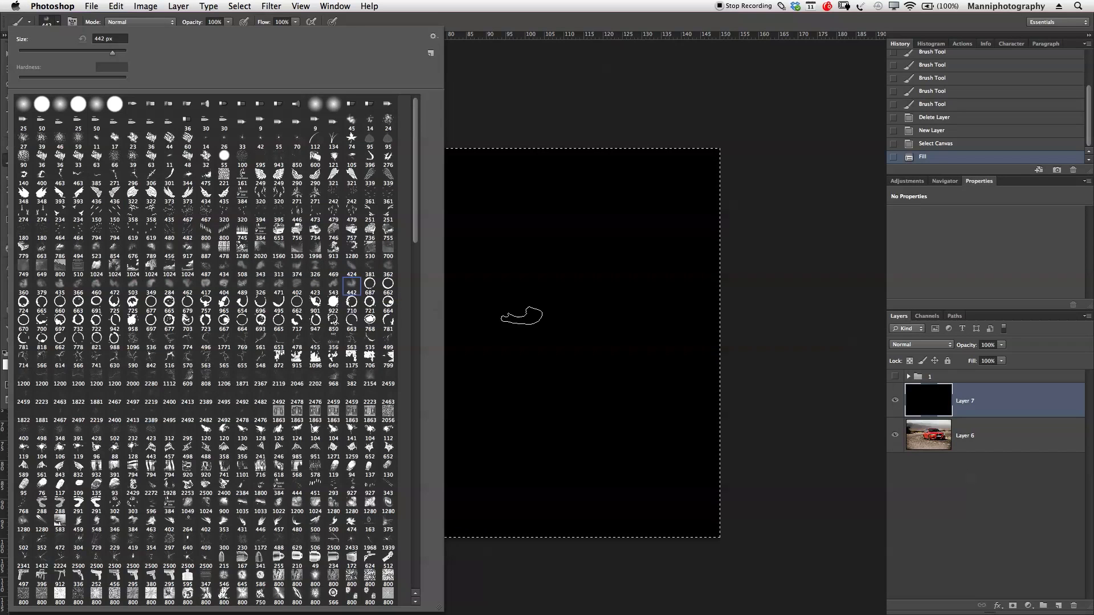
left_click_drag(522, 315, 616, 328)
Choose the 284 px smoke brush and stamp a second white smoke texture just below the first one.
key("z")
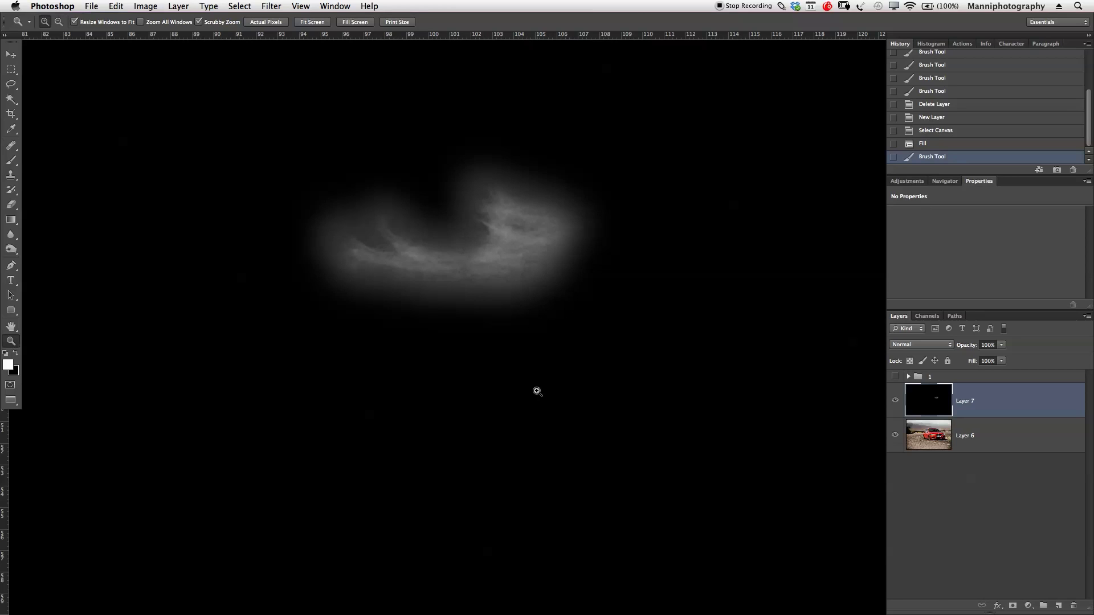
key("b")
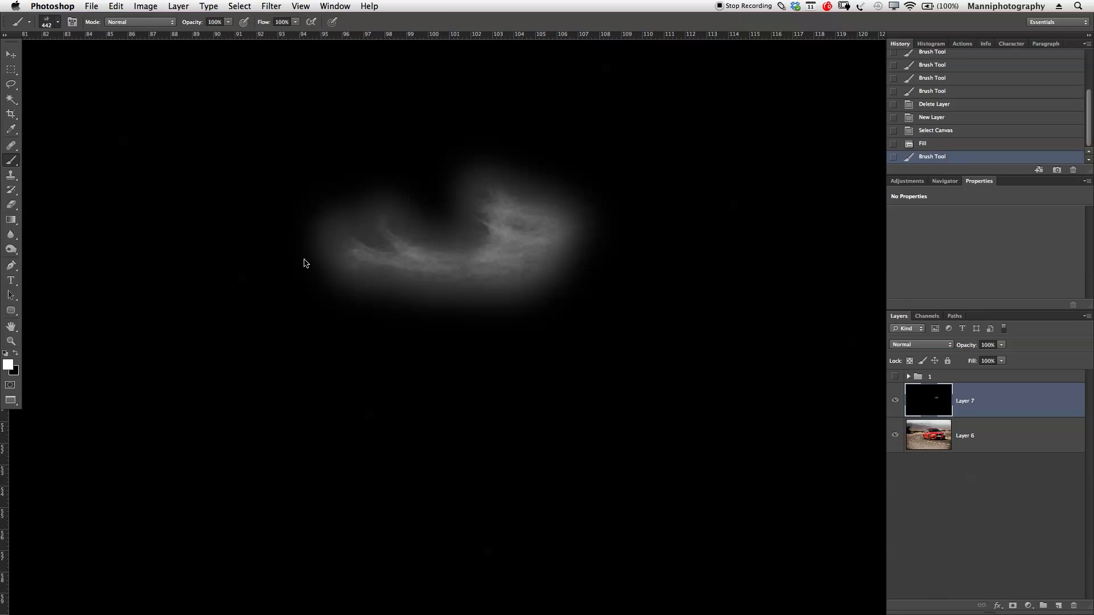
right_click(405, 322)
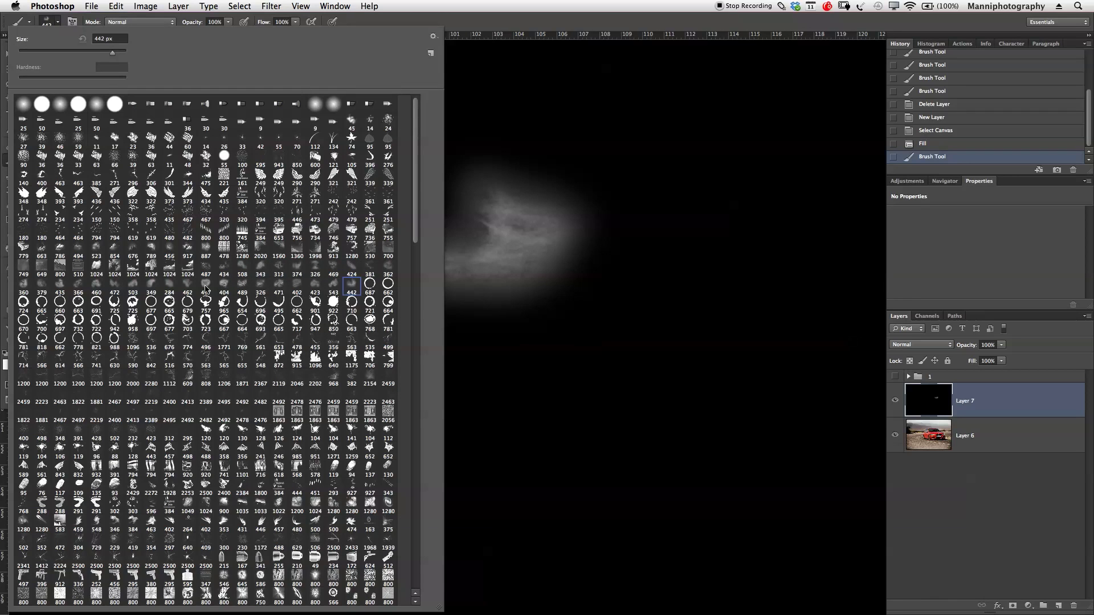
left_click(223, 285)
left_click(550, 353)
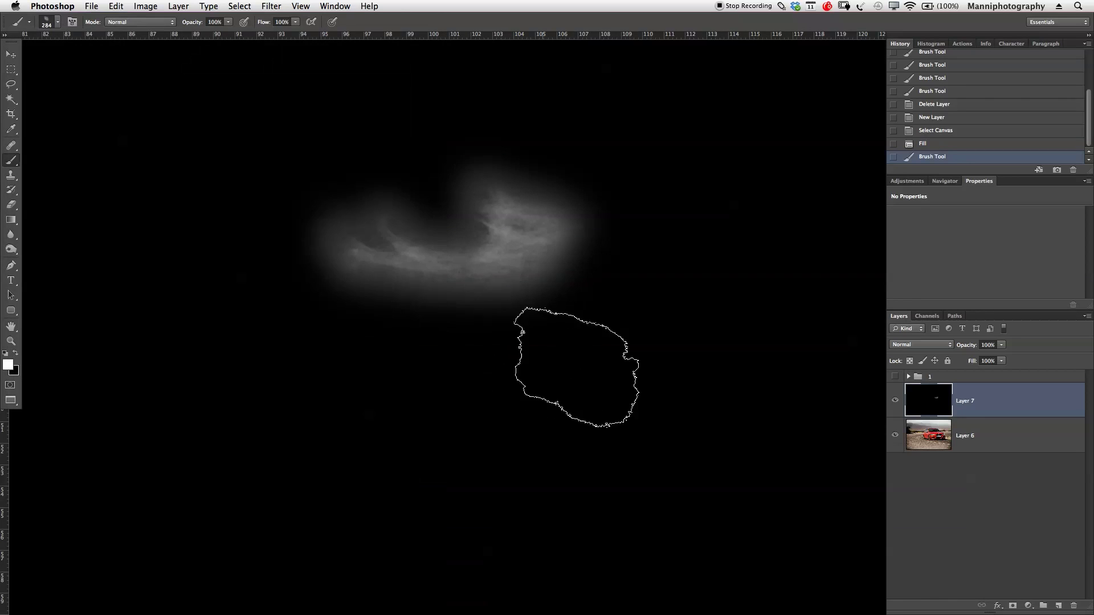
left_click(544, 365)
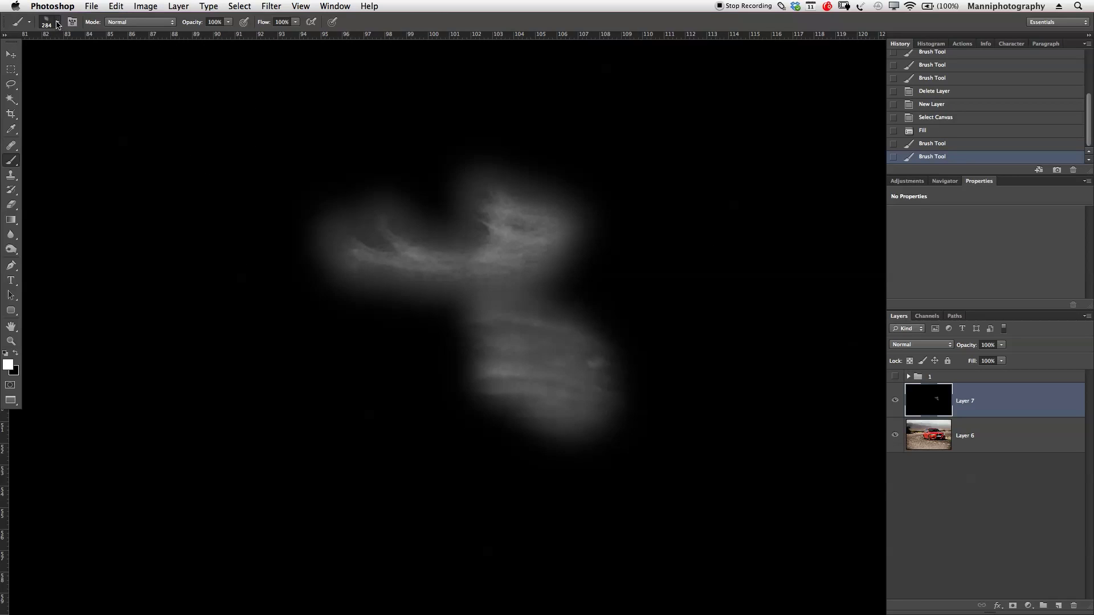
Choose the 472 px smoke brush and stamp a third smoke texture to the right of the first two.
right_click(127, 105)
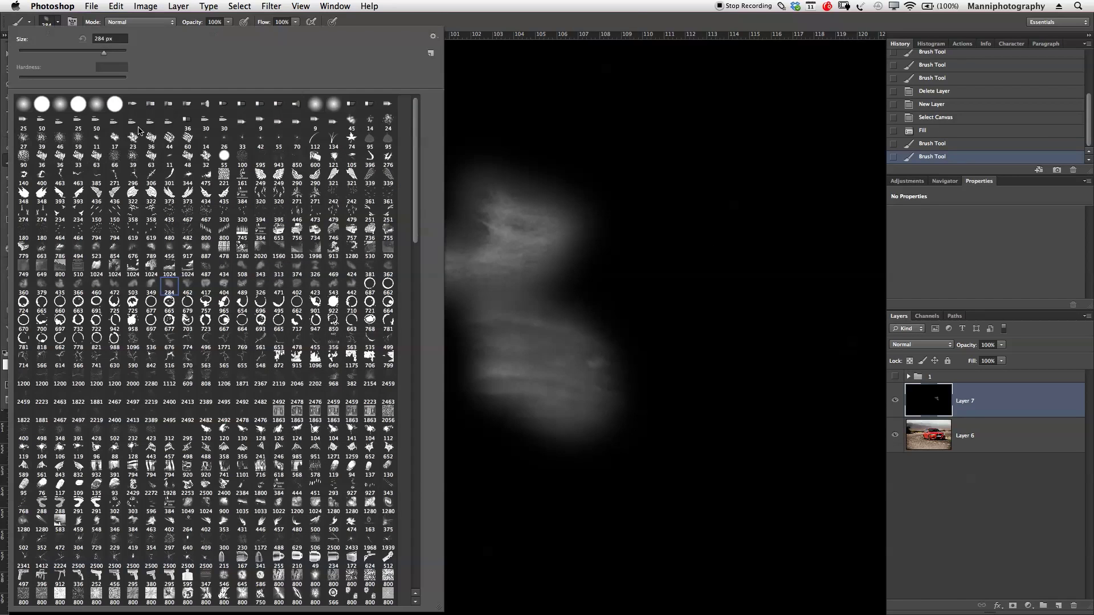
left_click(114, 284)
left_click(760, 248)
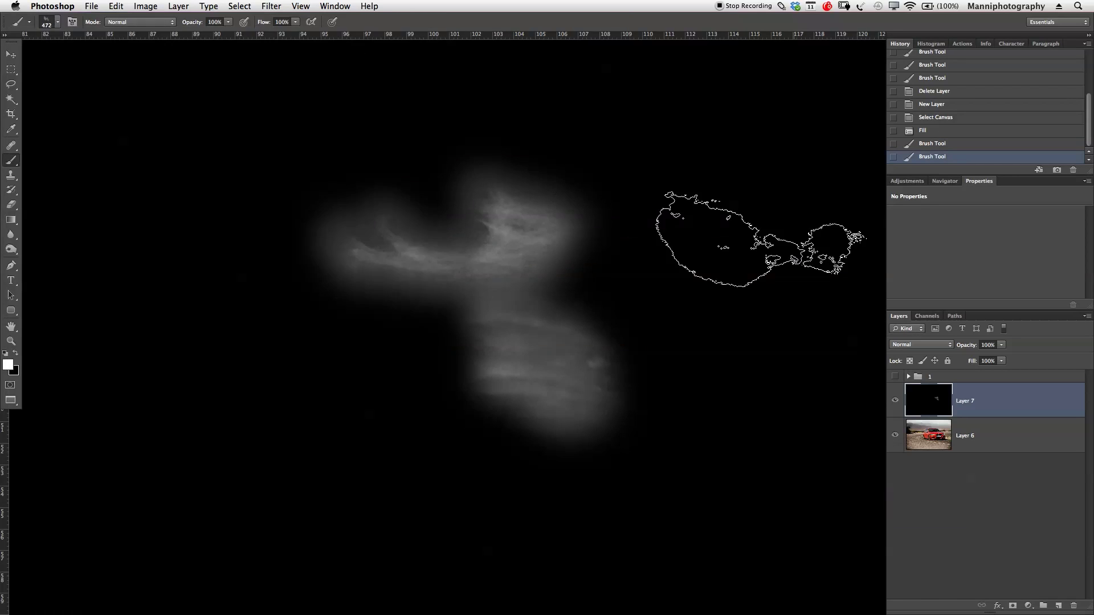
left_click(761, 245)
key("space")
left_click_drag(811, 305, 709, 302)
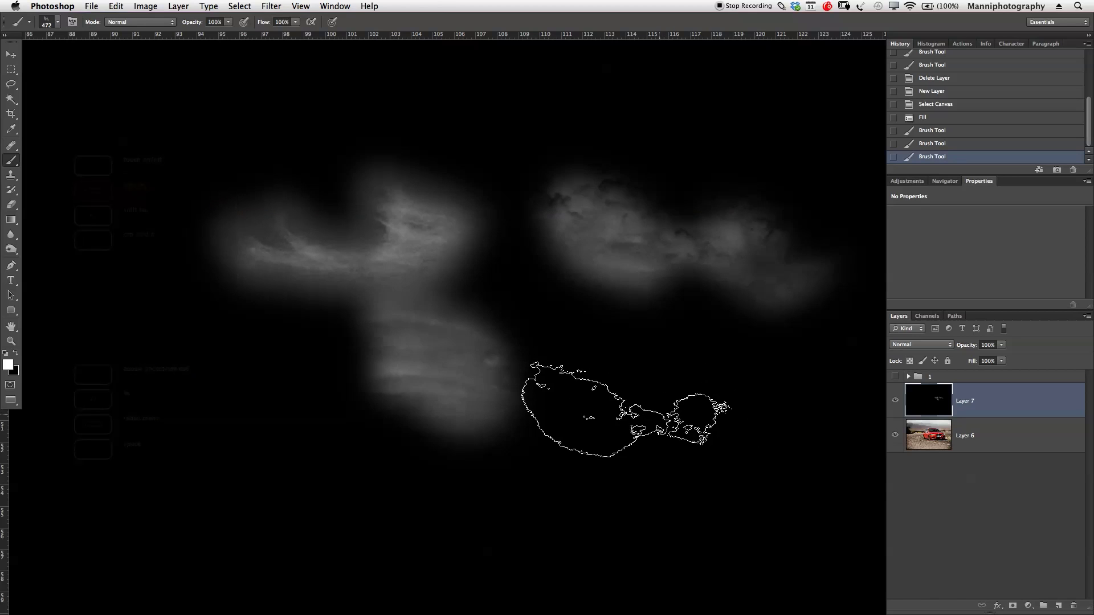
key("ctrl+alt+s")
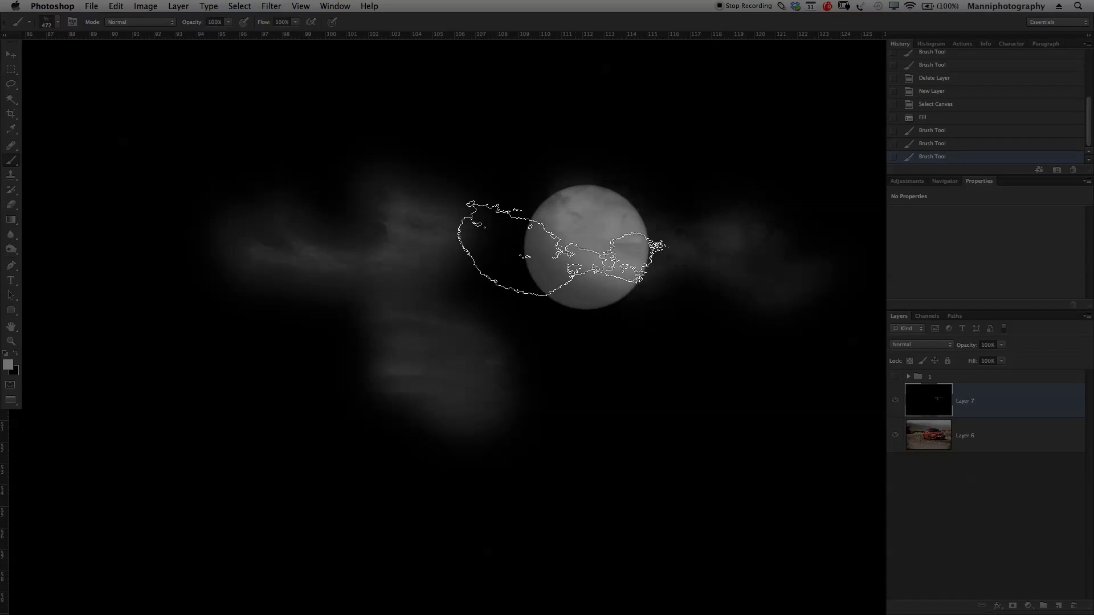
key("ctrl+alt+s")
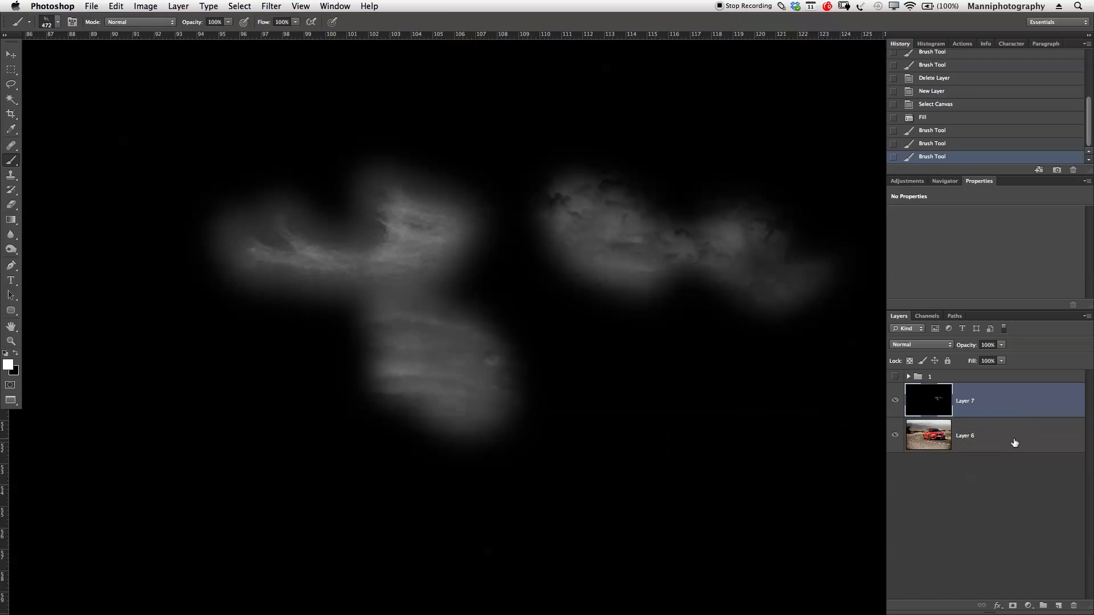
Hide the black test layer and deselect the canvas.
left_click(895, 400)
key("z")
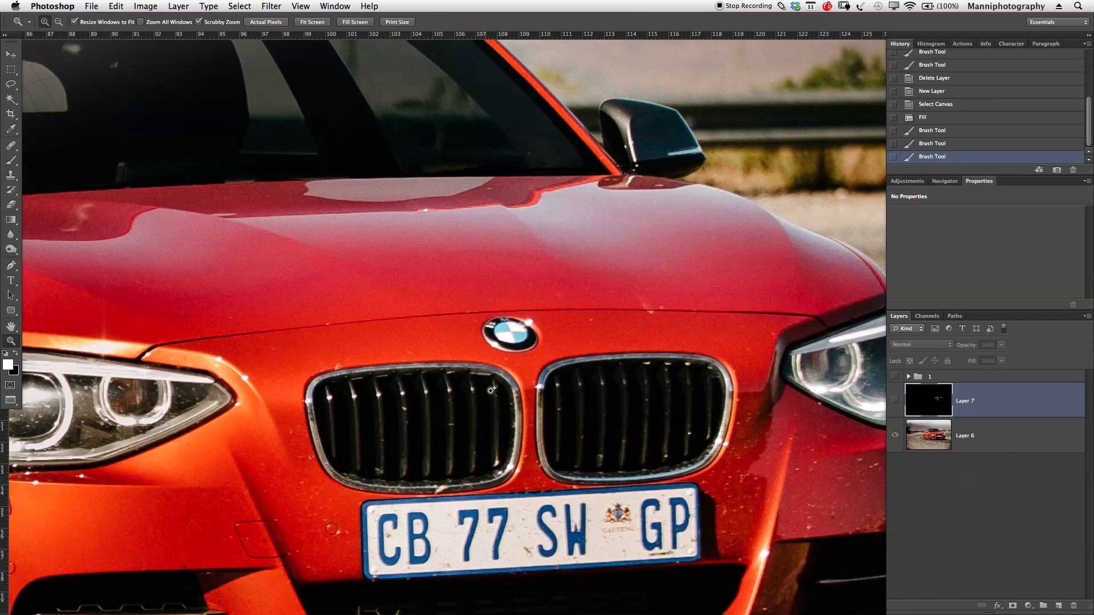
key("super+0")
left_click_drag(441, 428, 506, 338)
key("v")
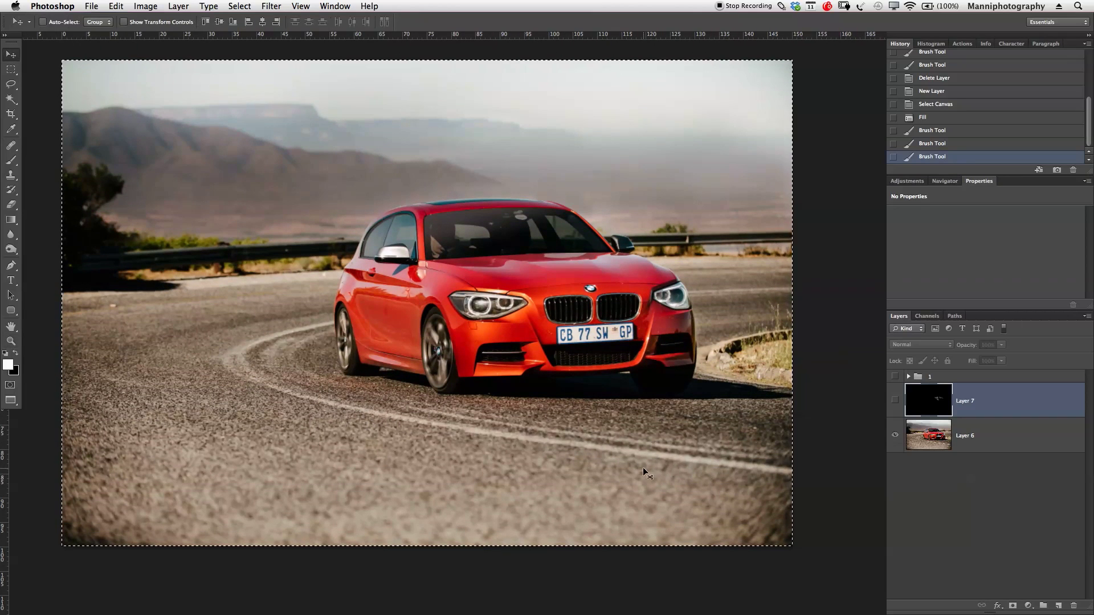
key("super+d")
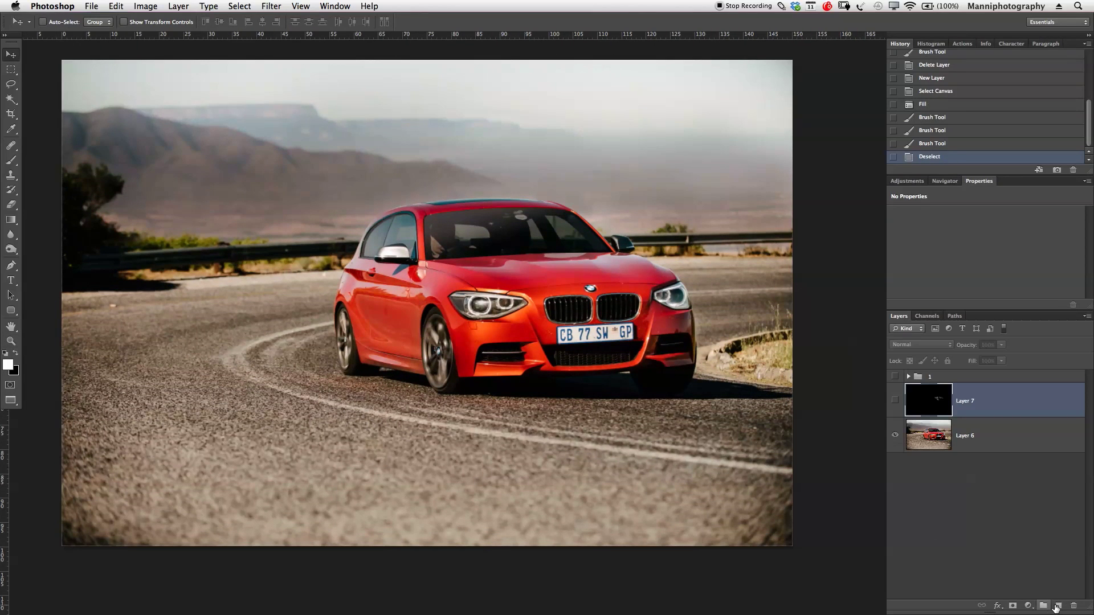
Add a new layer named 1 above the black layer and choose the 442 px smoke brush.
left_click(1058, 606)
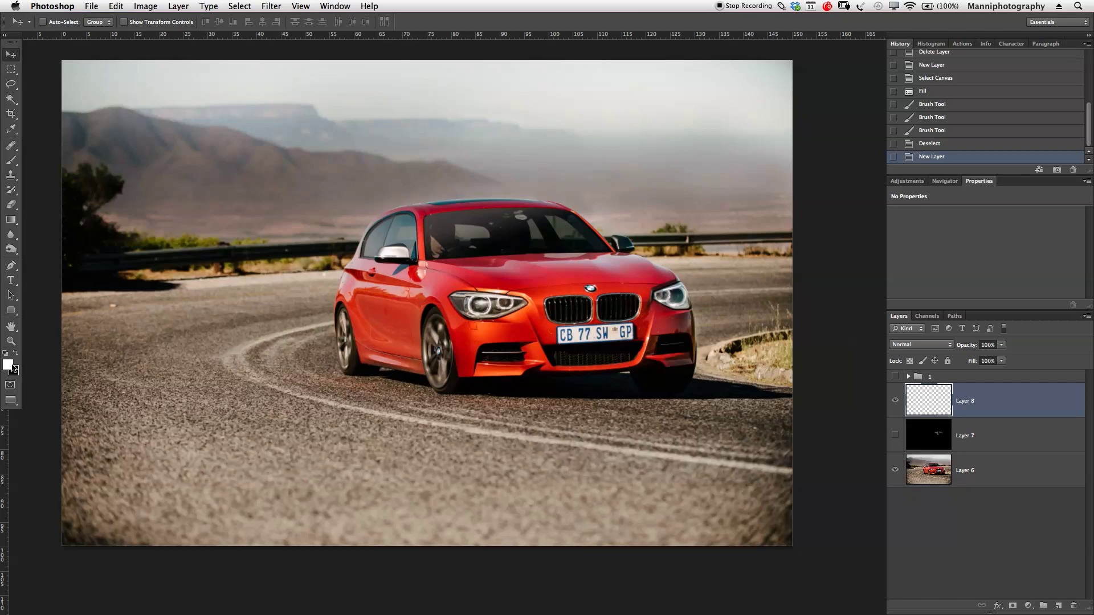
key("b")
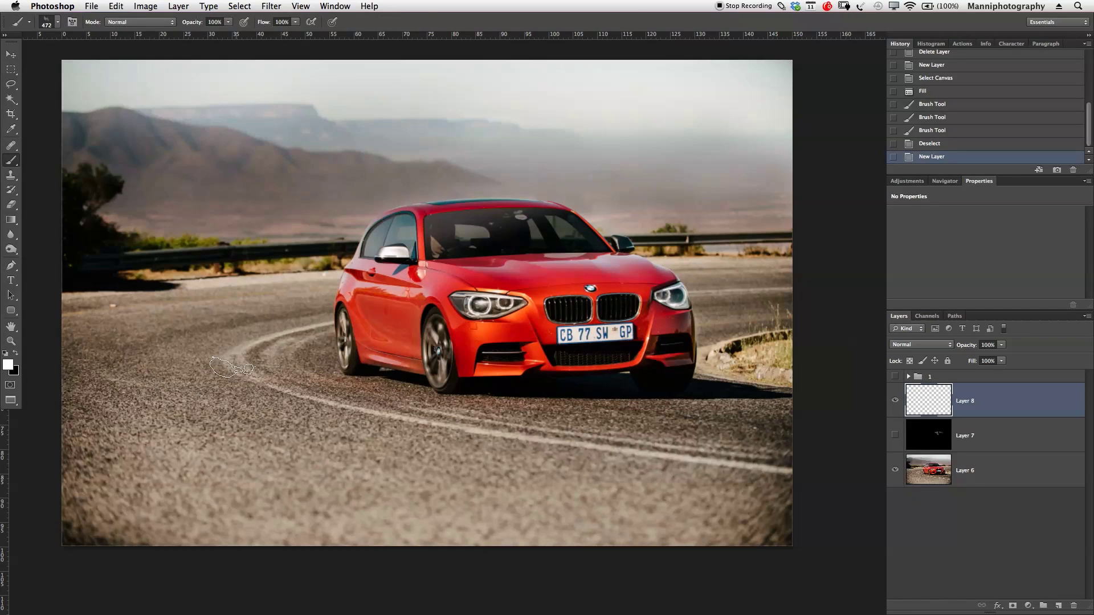
left_click(58, 24)
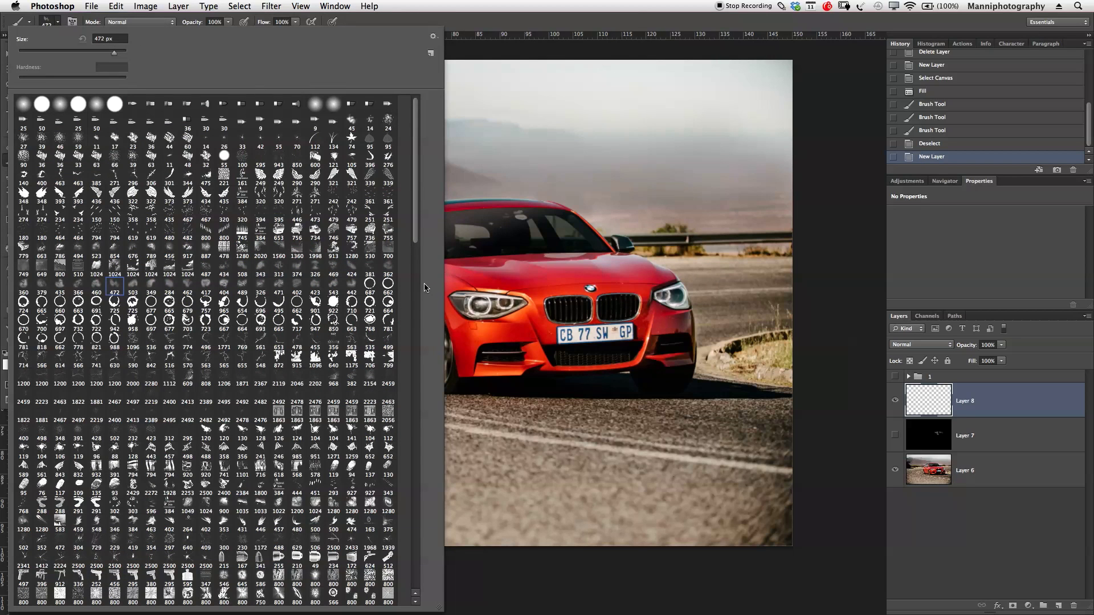
left_click(434, 38)
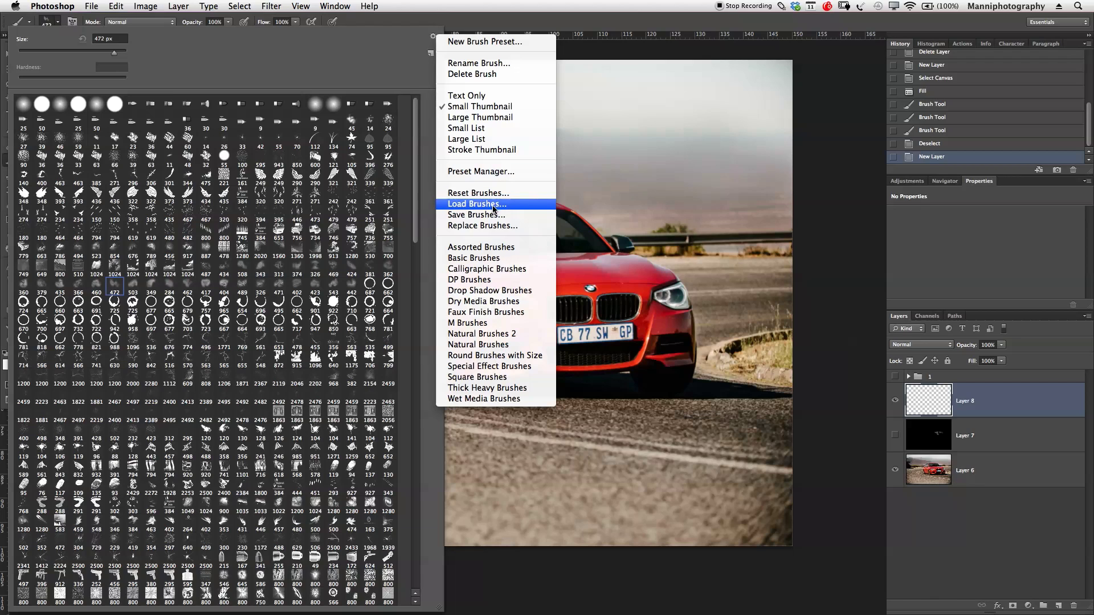
left_click(351, 291)
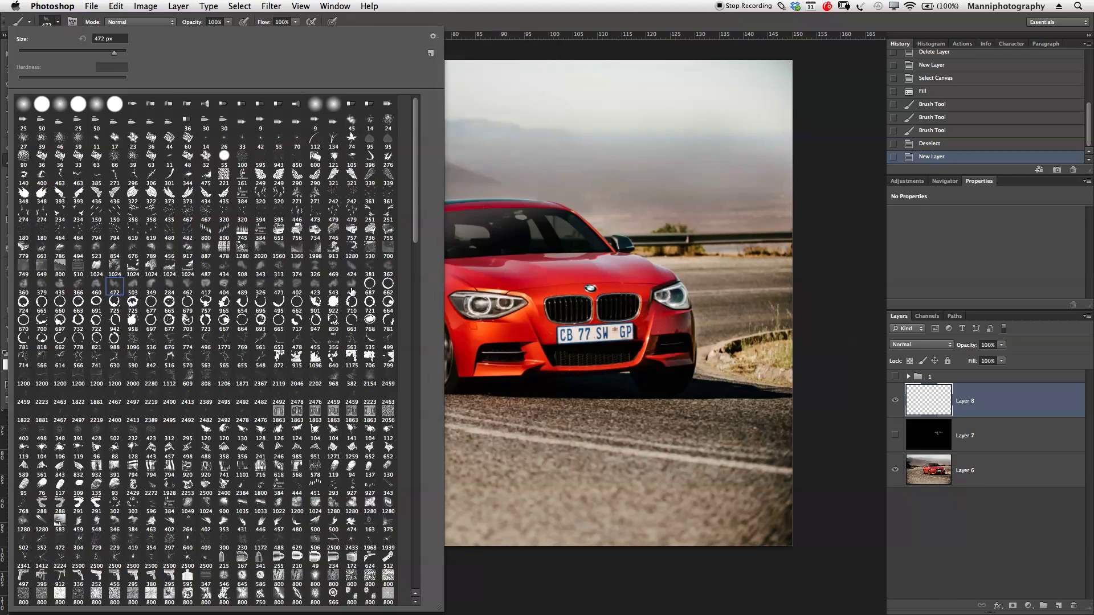
left_click(351, 288)
left_click(858, 322)
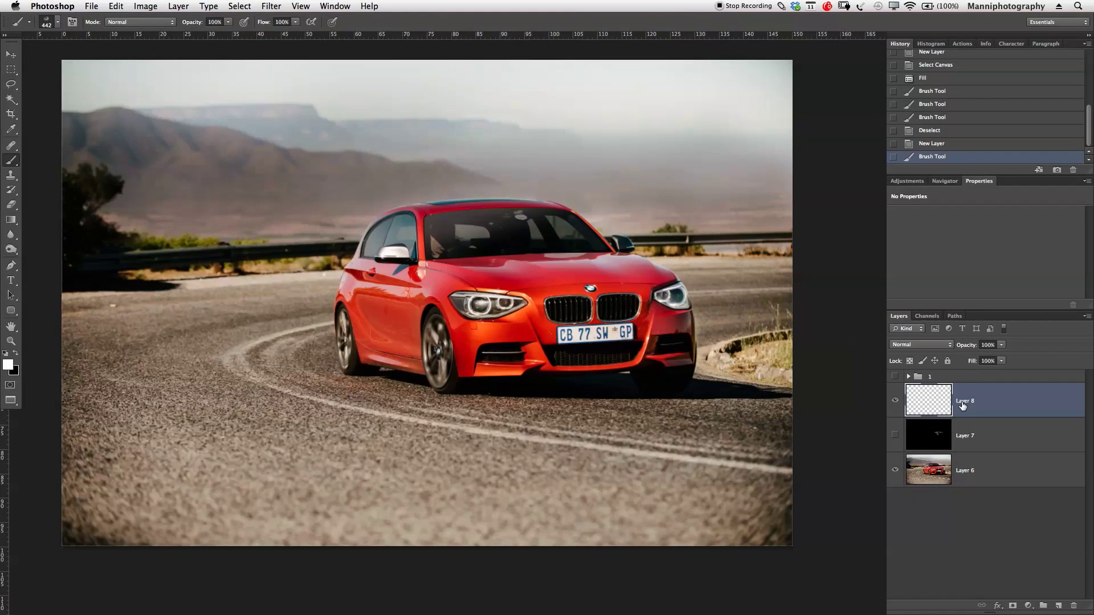
double_click(963, 401)
key("Return")
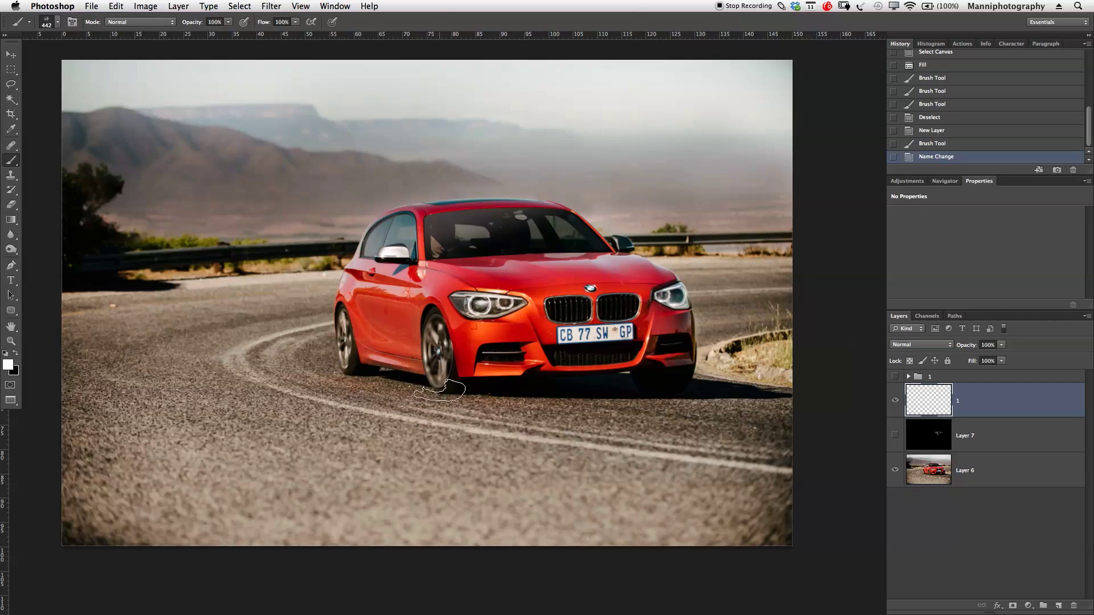
Stamp white smoke at the base of the car's nearer front wheel and shift it slightly down onto the road.
left_click(445, 383)
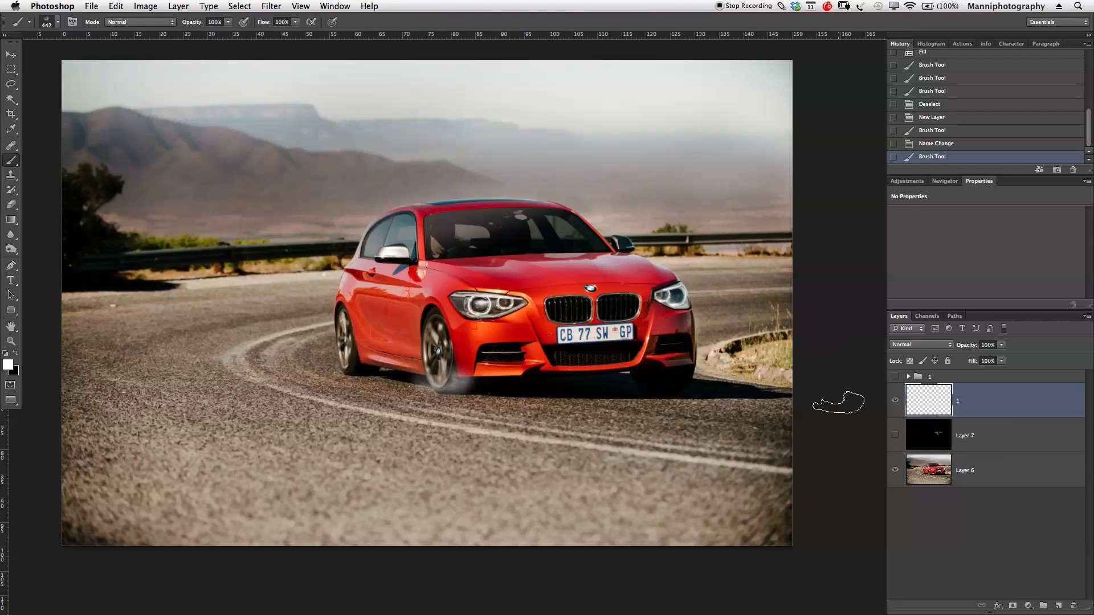
left_click(12, 55)
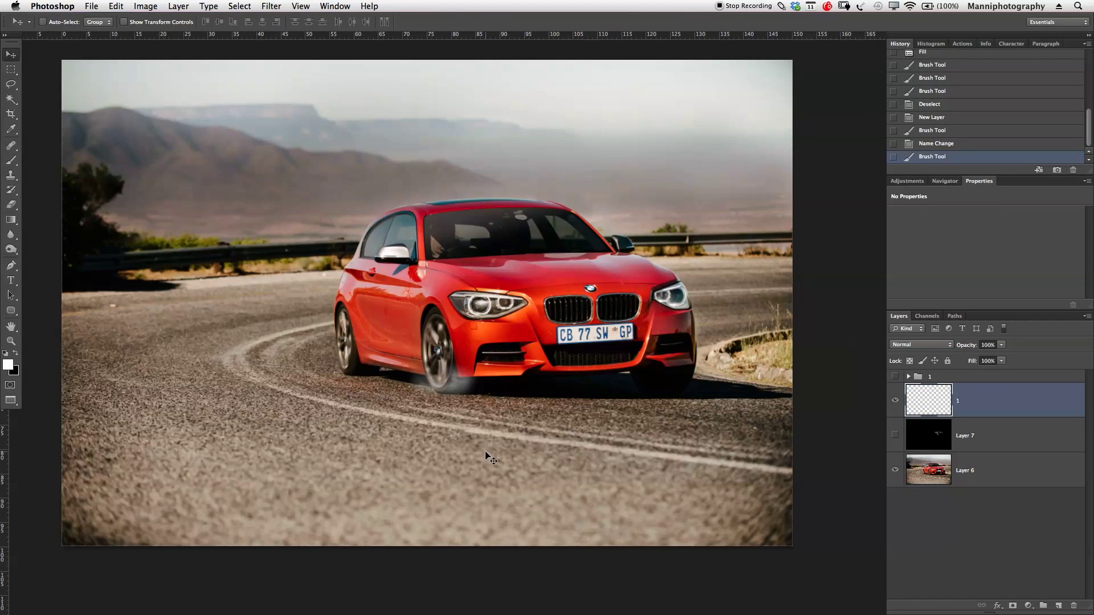
mouse_move(466, 391)
left_mouse_down()
mouse_move(463, 403)
mouse_move(451, 395)
mouse_move(461, 397)
left_mouse_up()
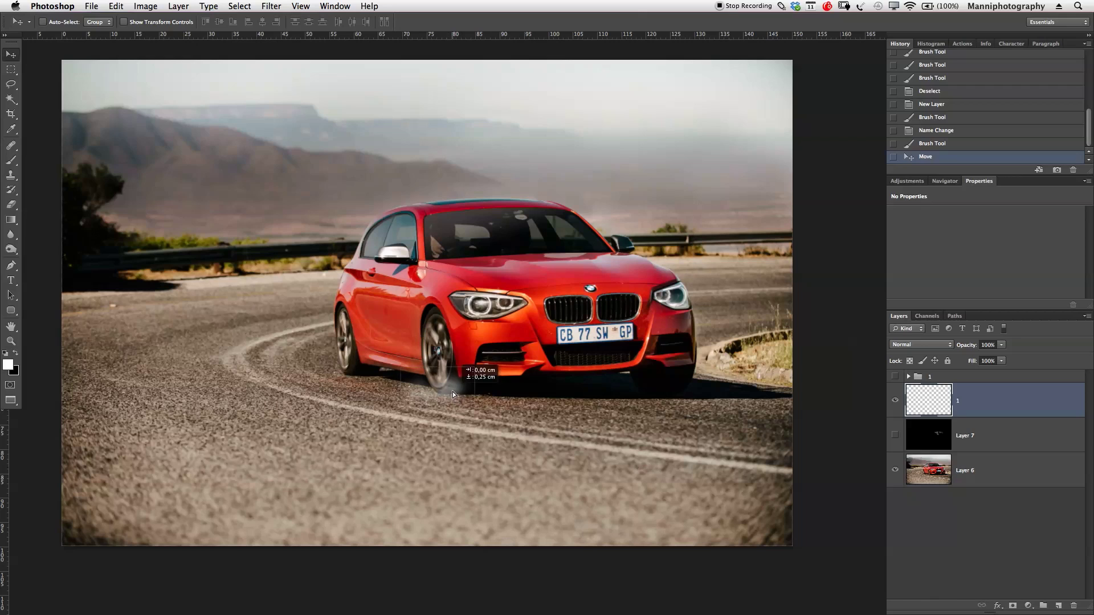
Duplicate the smoke layer twice and place both copies at the car's rear wheel, slightly offset from each other.
key("ctrl+j")
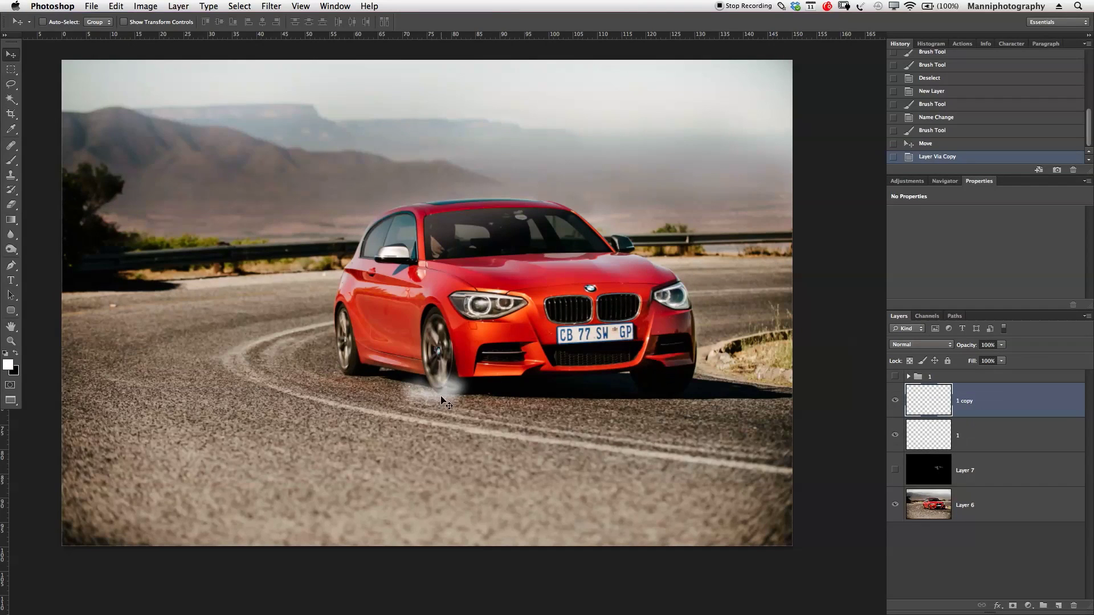
left_click_drag(441, 397, 355, 374)
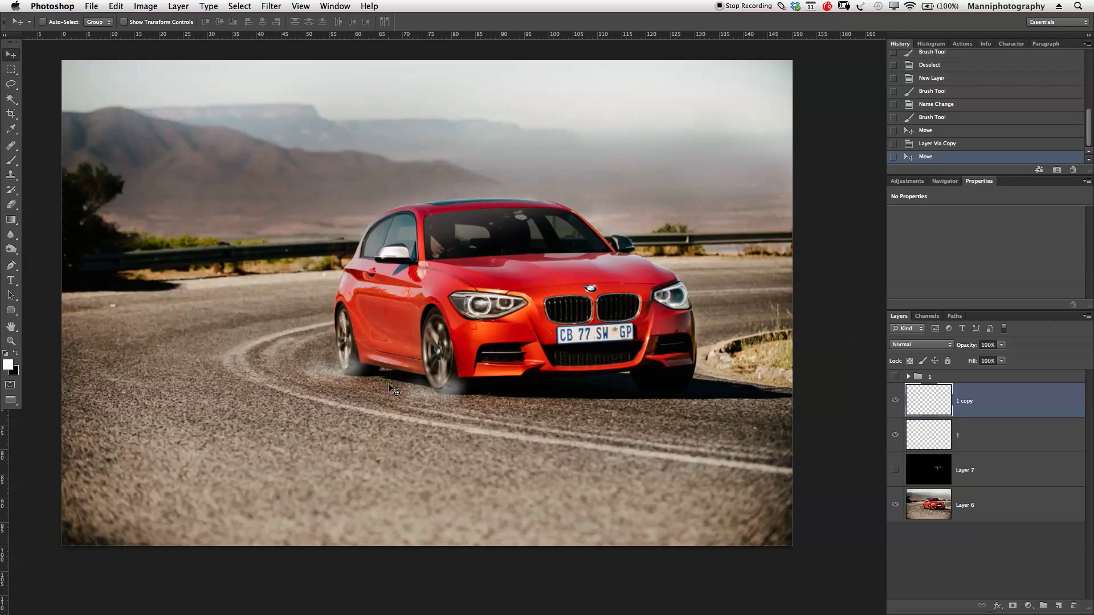
key("super+j")
left_click_drag(368, 371, 376, 381)
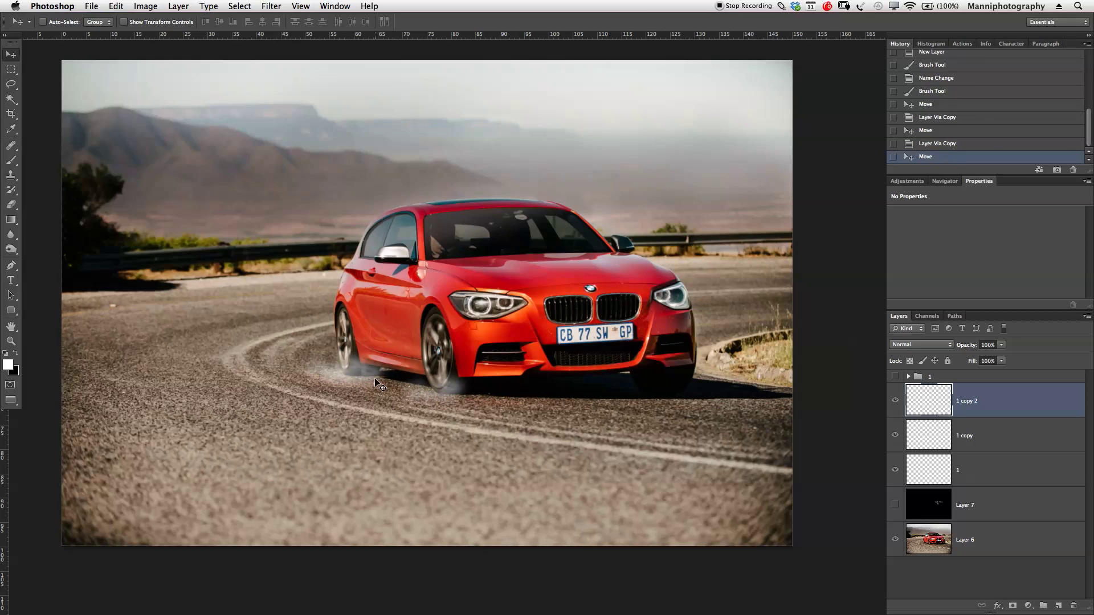
Duplicate the smoke layer four more times and spread the copies along the road between the rear and nearer front wheels.
key("ctrl+j")
left_click_drag(375, 379, 399, 389)
key("ctrl+j")
key("ctrl+j")
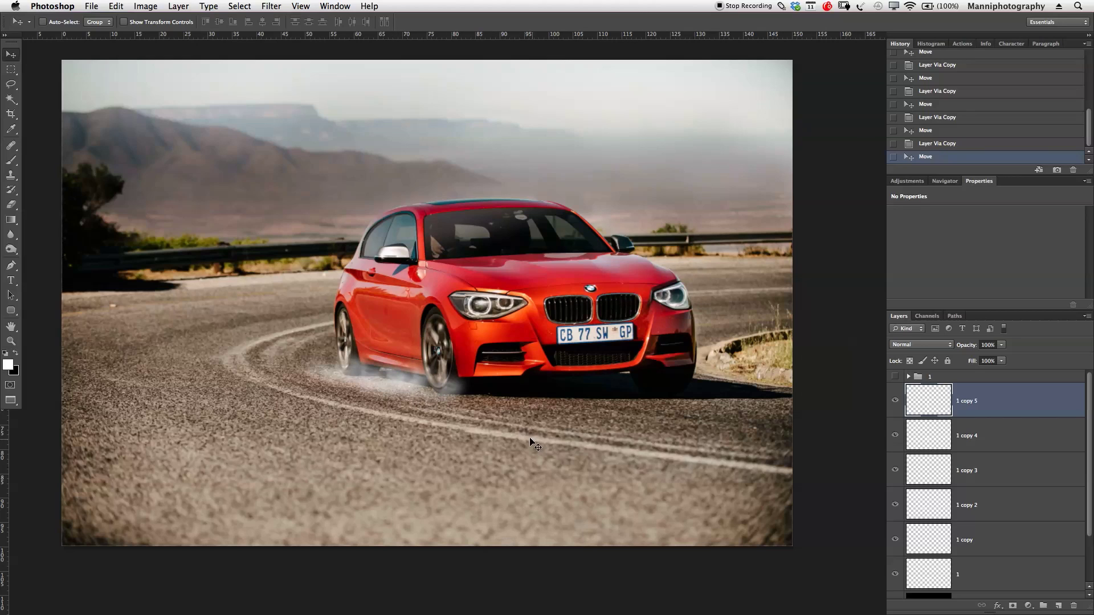
left_click_drag(392, 379, 413, 385)
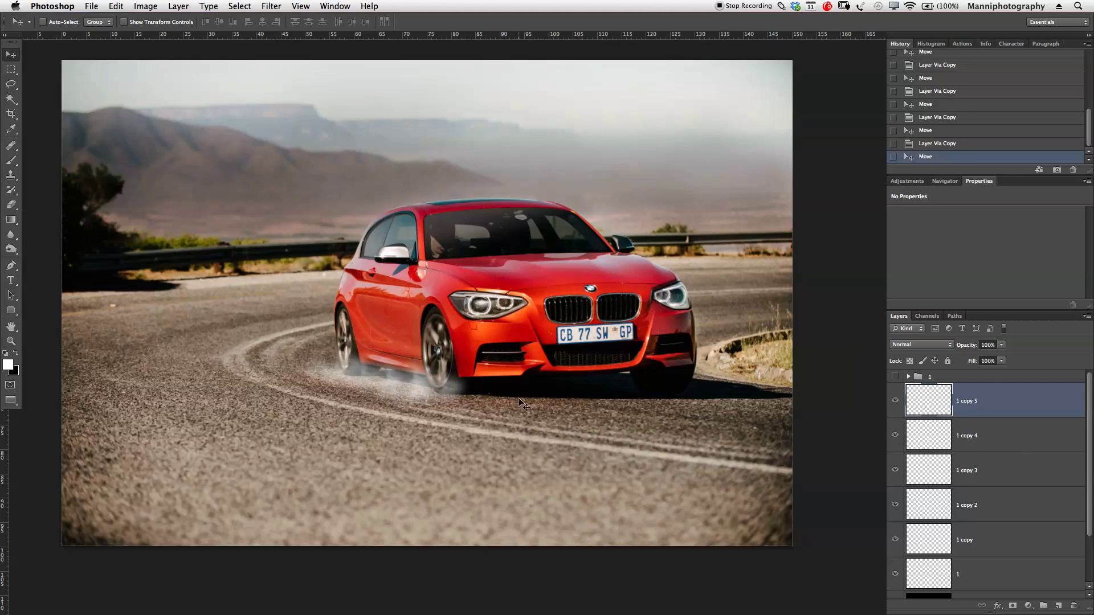
key("ctrl+j")
left_click_drag(423, 394, 331, 369)
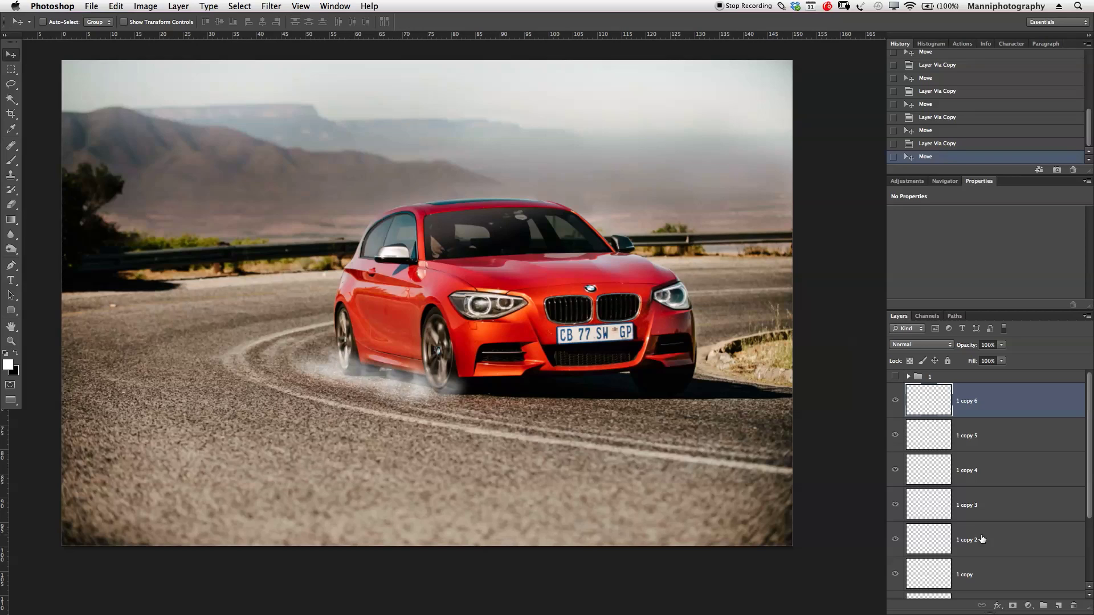
Group all the smoke layers from 1 to 1 copy 6 and name the group 1.
left_click_drag(1092, 403, 1092, 470)
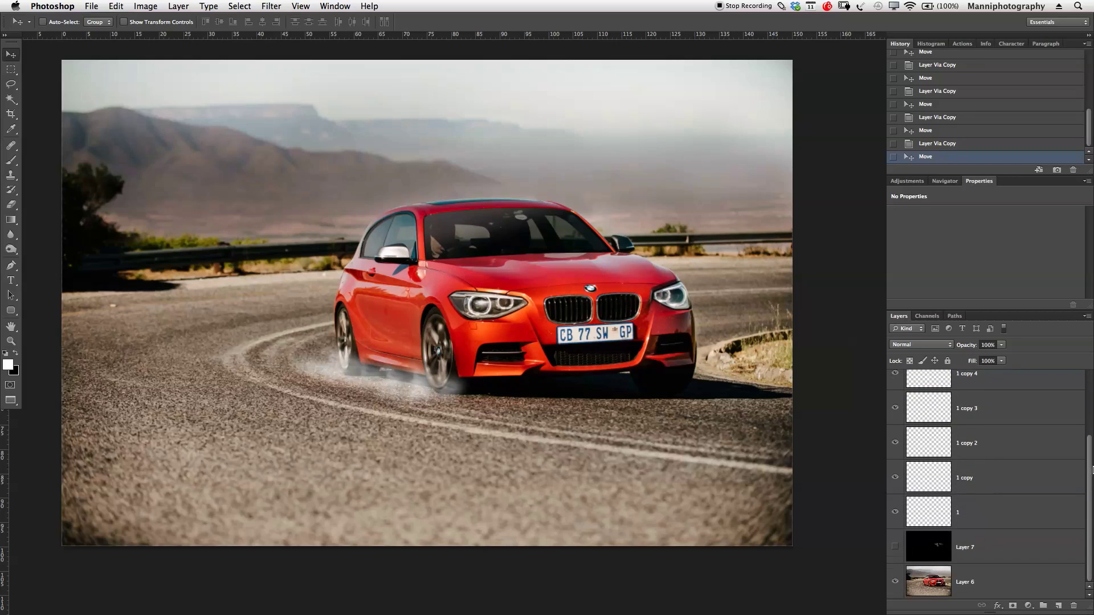
left_click(1062, 498, "shift")
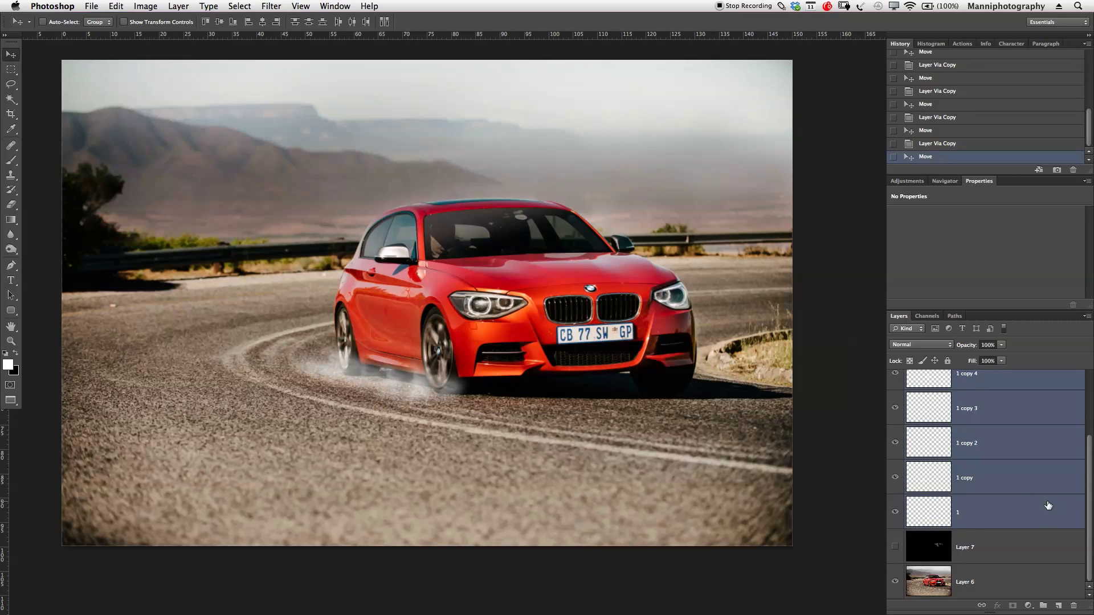
key("super+g")
double_click(931, 389)
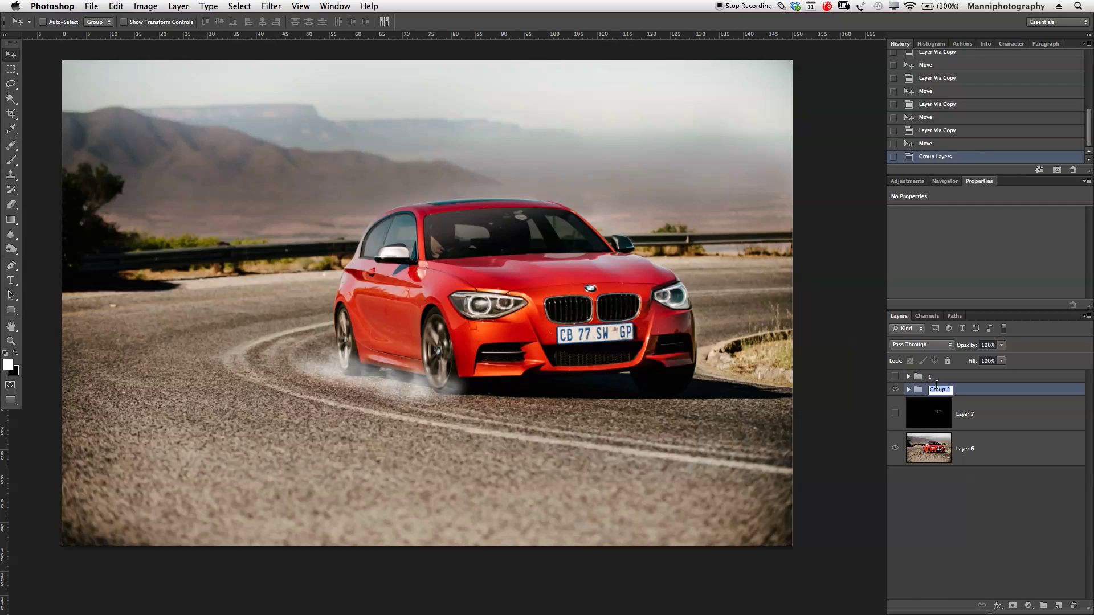
type("1")
key("Return")
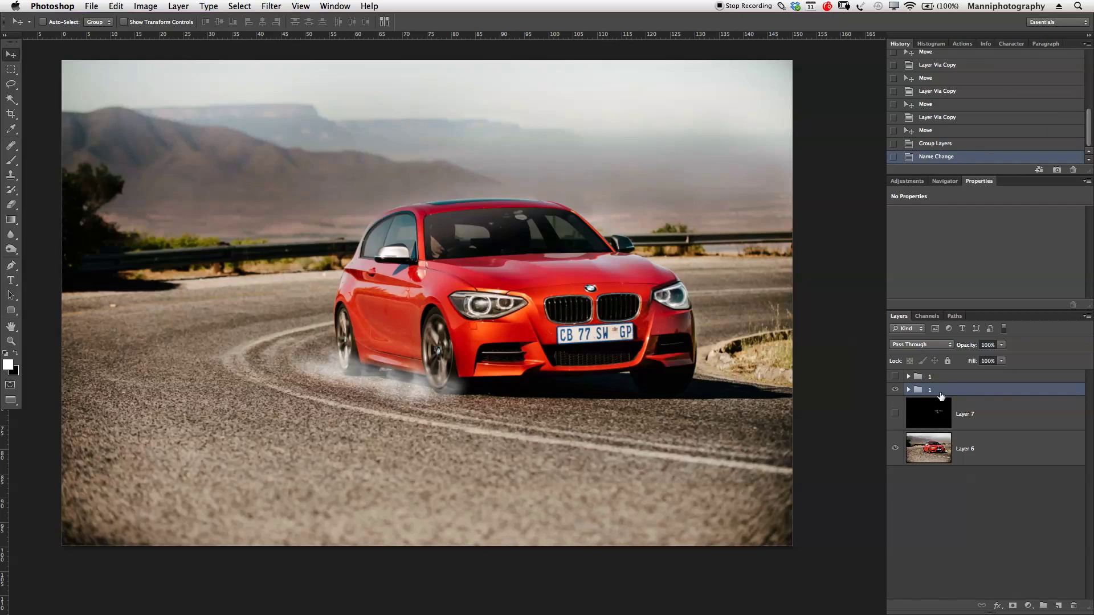
Move the older hidden group 1 below the car photo layer and select the new smoke group.
double_click(909, 373)
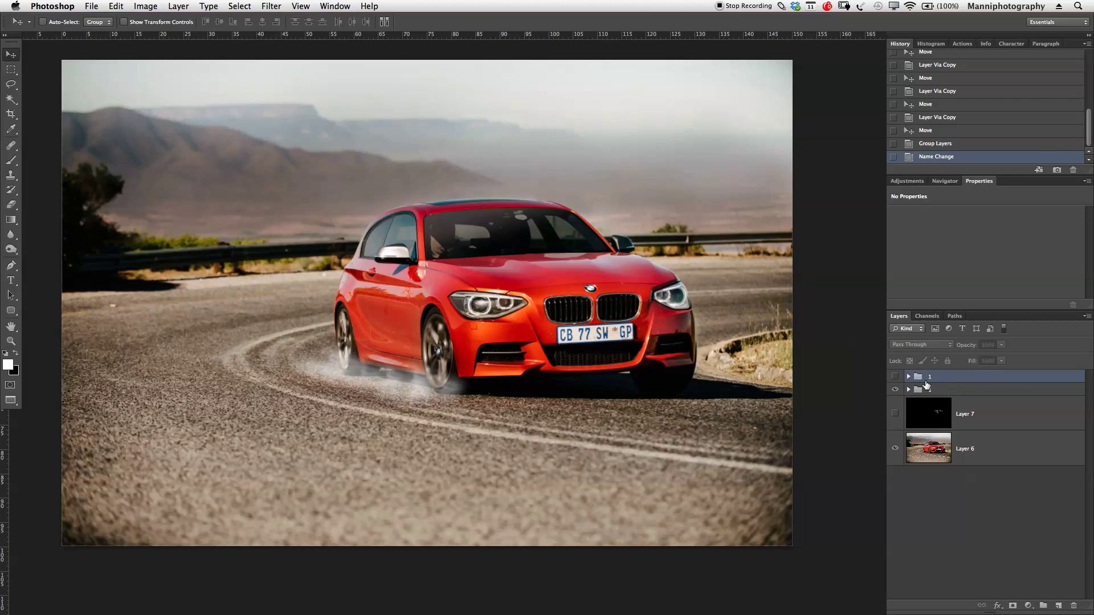
key("Escape")
left_click_drag(931, 377, 926, 468)
left_click(952, 375)
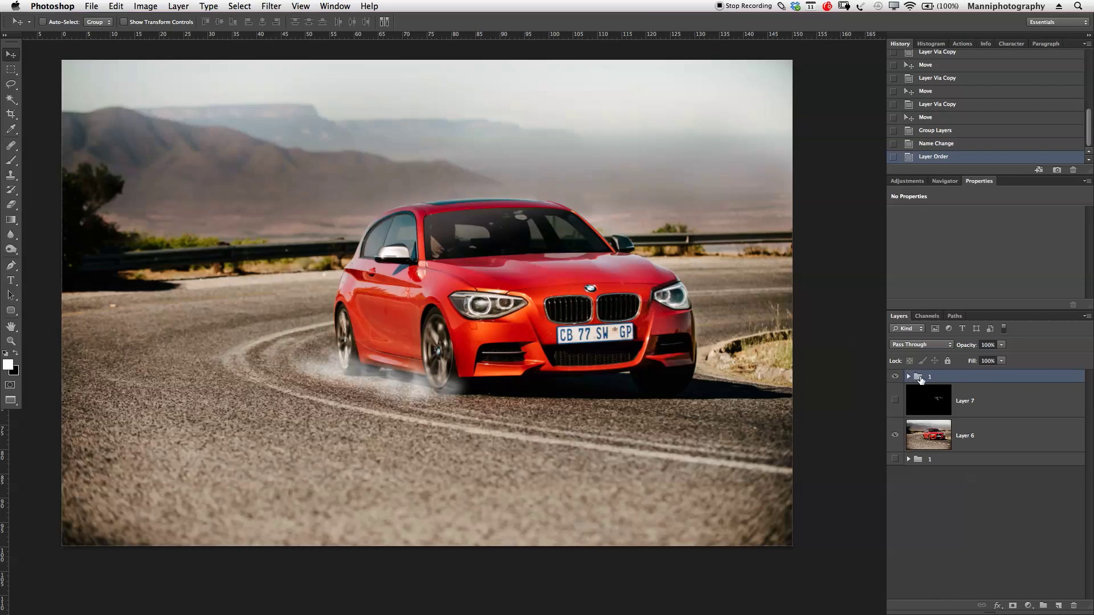
Add a layer mask to the smoke group and choose a soft round brush with black as the foreground colour.
left_click(1013, 606)
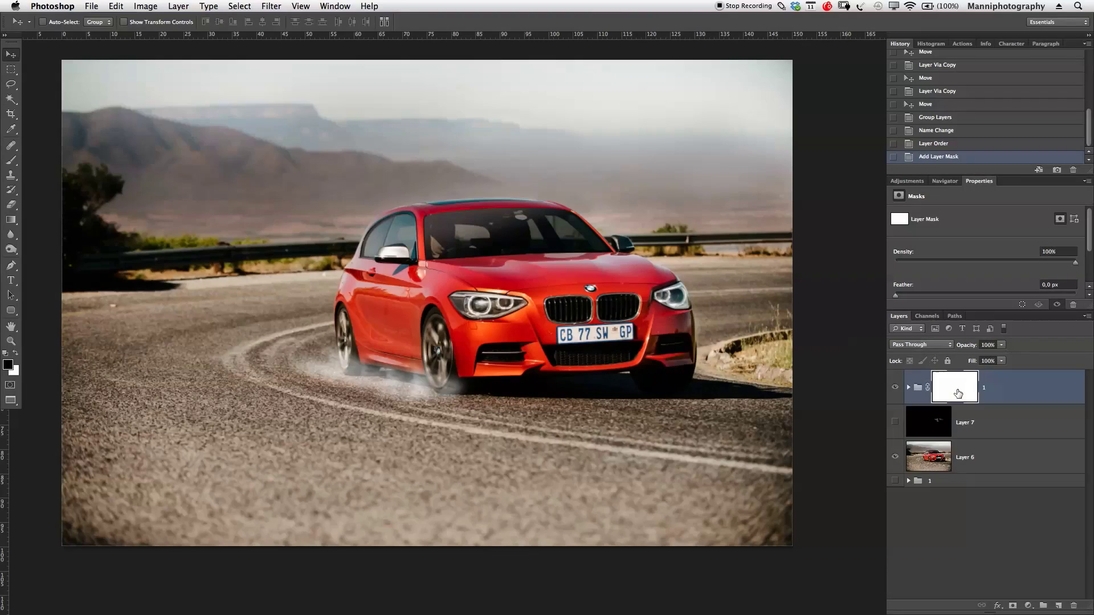
key("b")
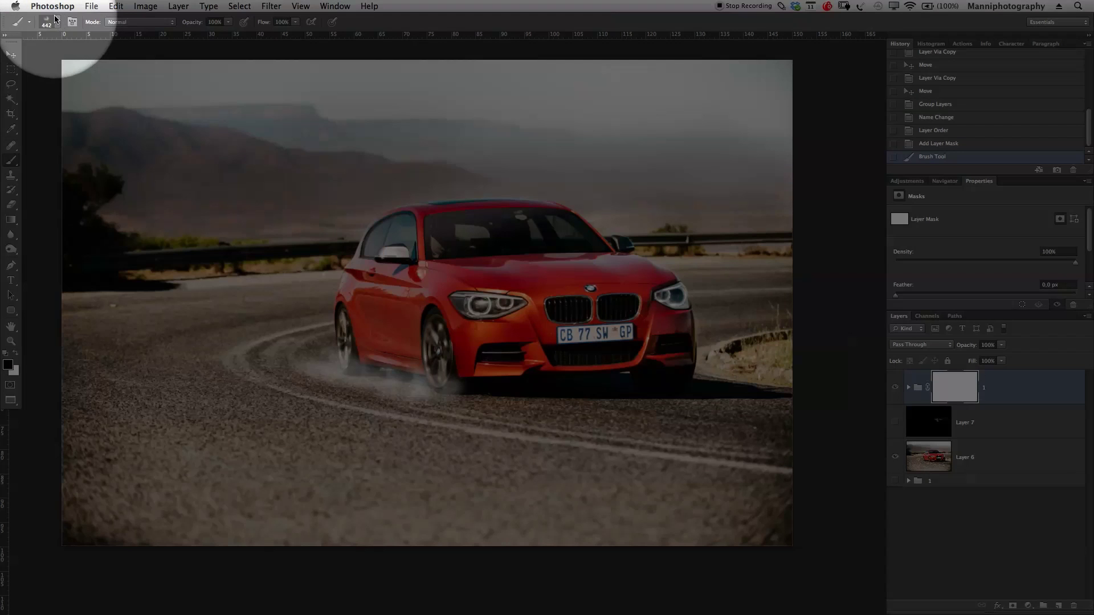
left_click(57, 23)
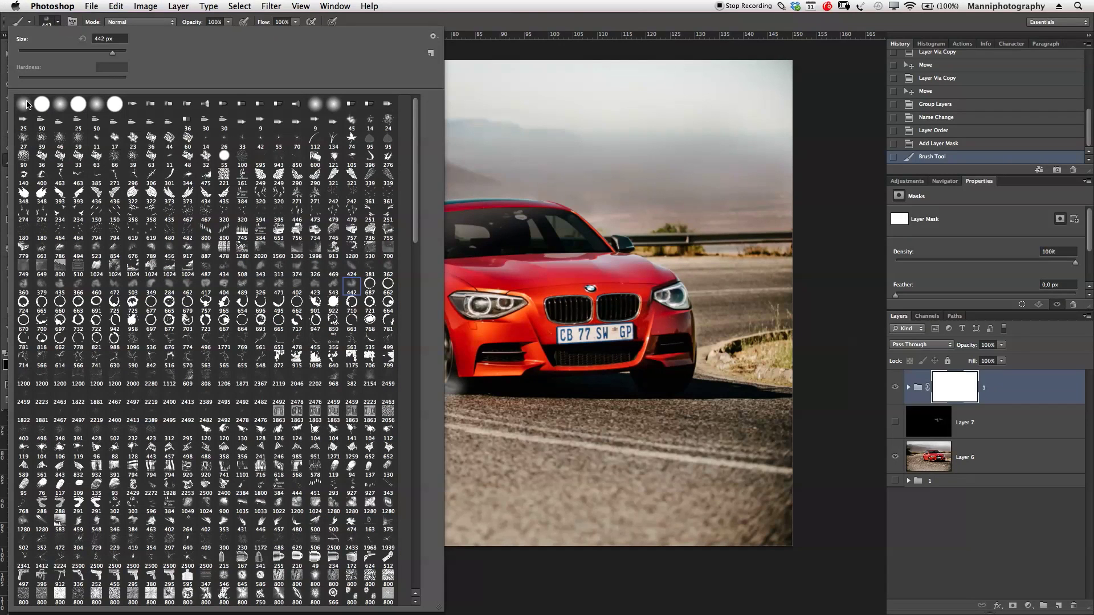
left_click(848, 121)
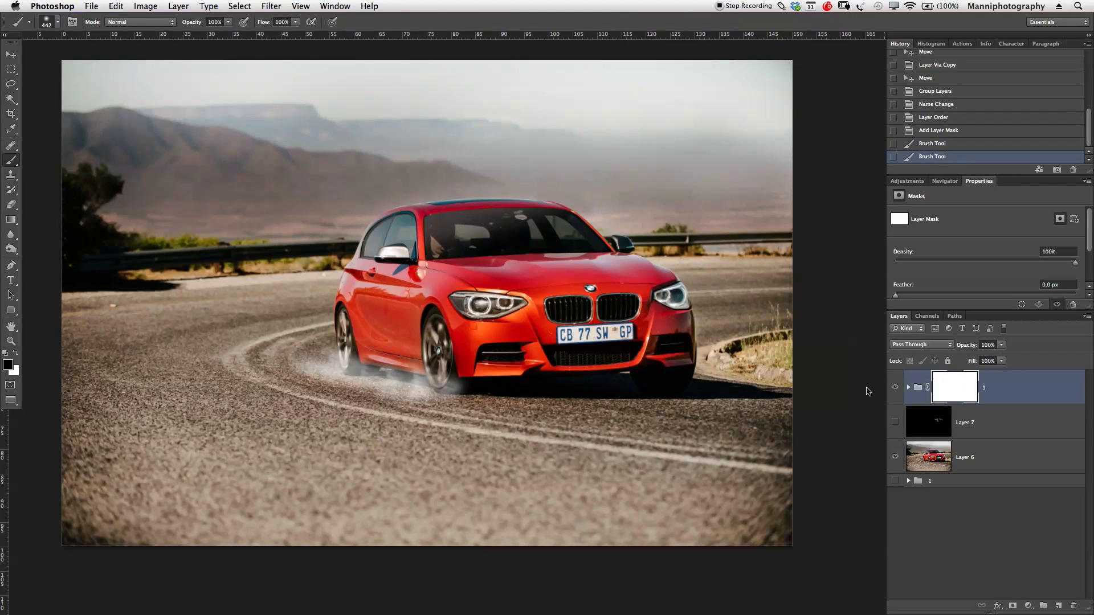
Paint the mask between the wheels with a 200 px brush at 52% opacity, and undo the last stroke.
left_click_drag(194, 27, 188, 27)
left_click_drag(168, 26, 165, 27)
key("bracketleft")
key("bracketleft")
key("bracketleft")
key("bracketleft")
left_click(391, 372)
left_click_drag(391, 372, 401, 373)
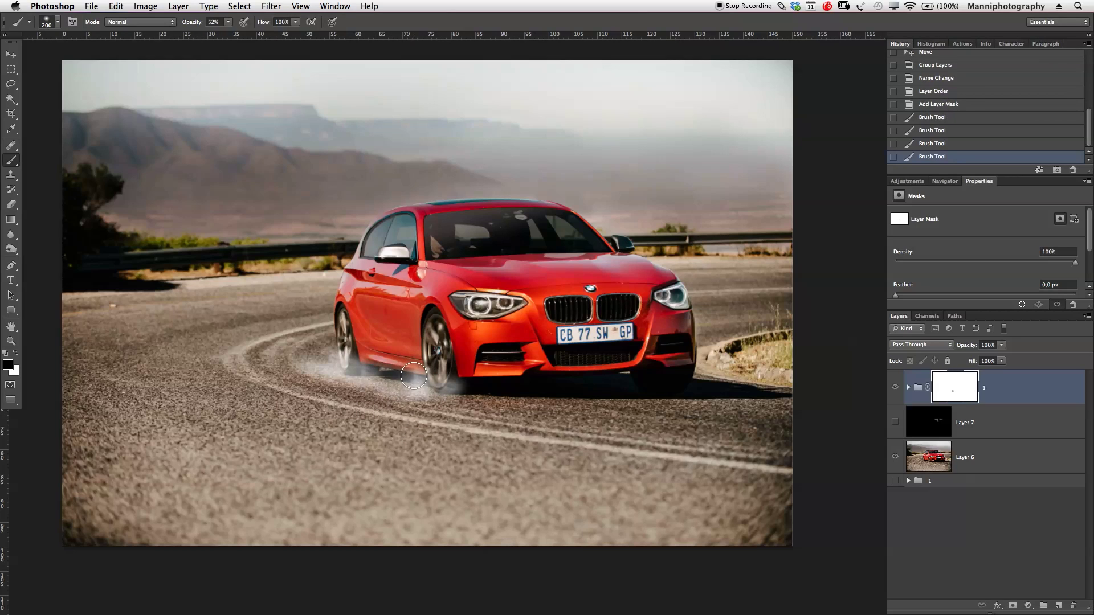
key("super+z")
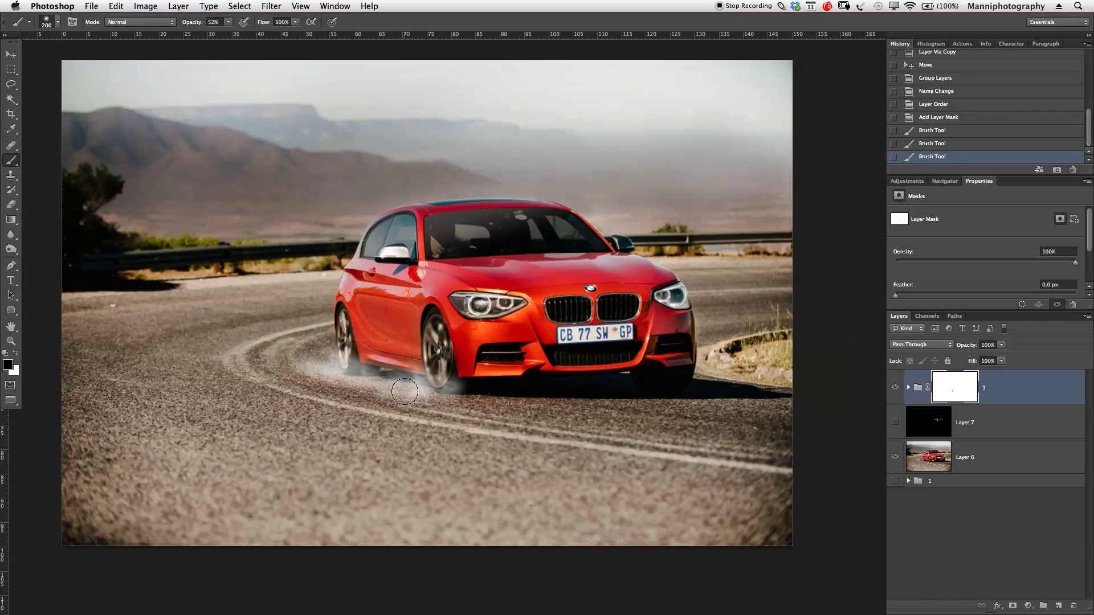
Fade the smoke under the car's side on the mask with a 175 px brush at 20% opacity.
key("2")
key("bracketleft")
left_click(375, 373)
left_click(364, 373)
left_click(370, 373)
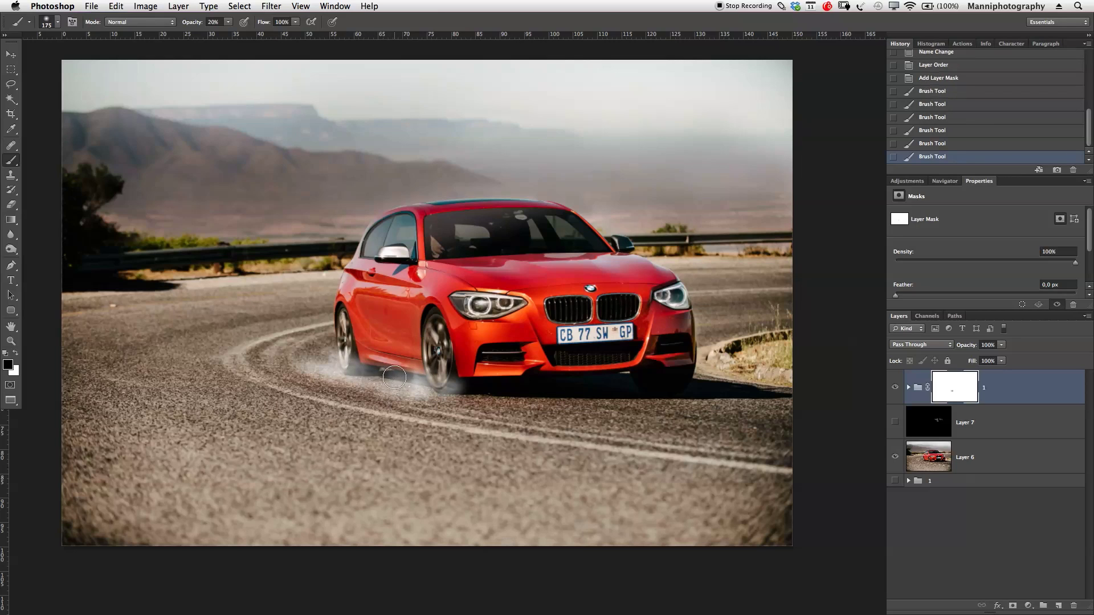
left_click(407, 380)
left_click(417, 377)
left_click(419, 378)
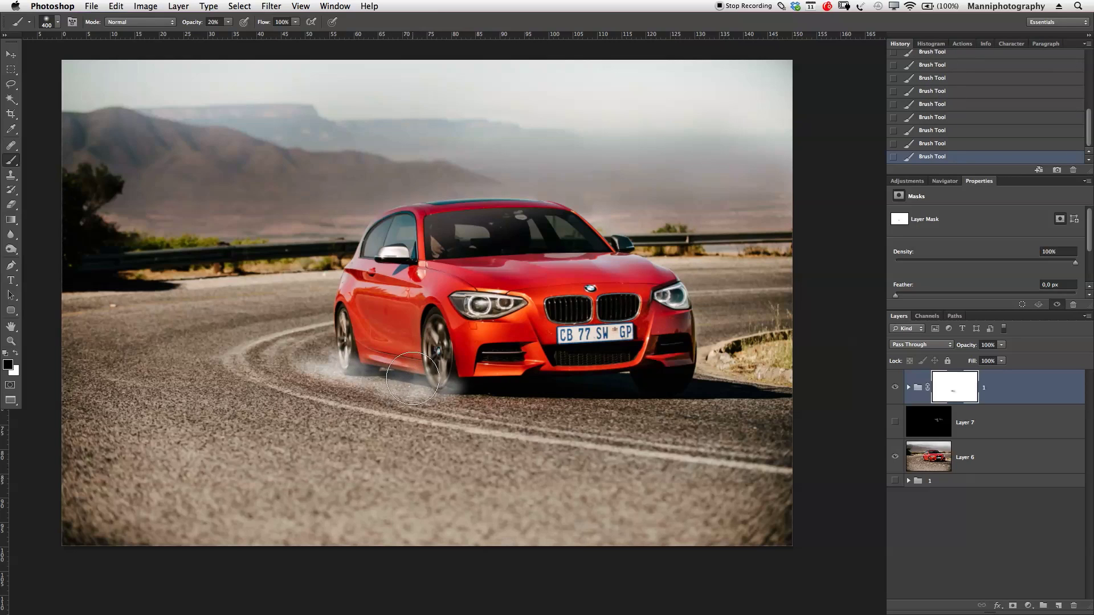
Soften the outer edge of the smoke near the rear wheel on the mask with a 250 px brush.
key("bracketright")
key("bracketright")
key("bracketright")
key("bracketright")
key("bracketleft")
key("bracketleft")
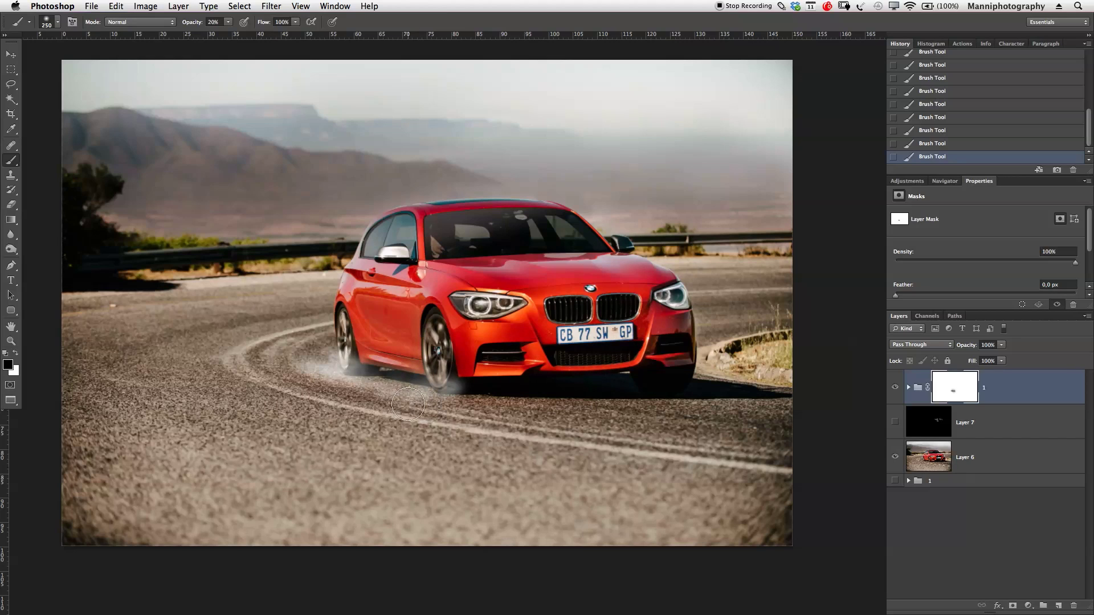
mouse_move(341, 376)
left_mouse_down()
mouse_move(323, 390)
mouse_move(358, 393)
left_mouse_up()
Compare the picture with the smoke group hidden and shown, and lower the group's opacity slightly.
key("z")
left_click(385, 373, "alt")
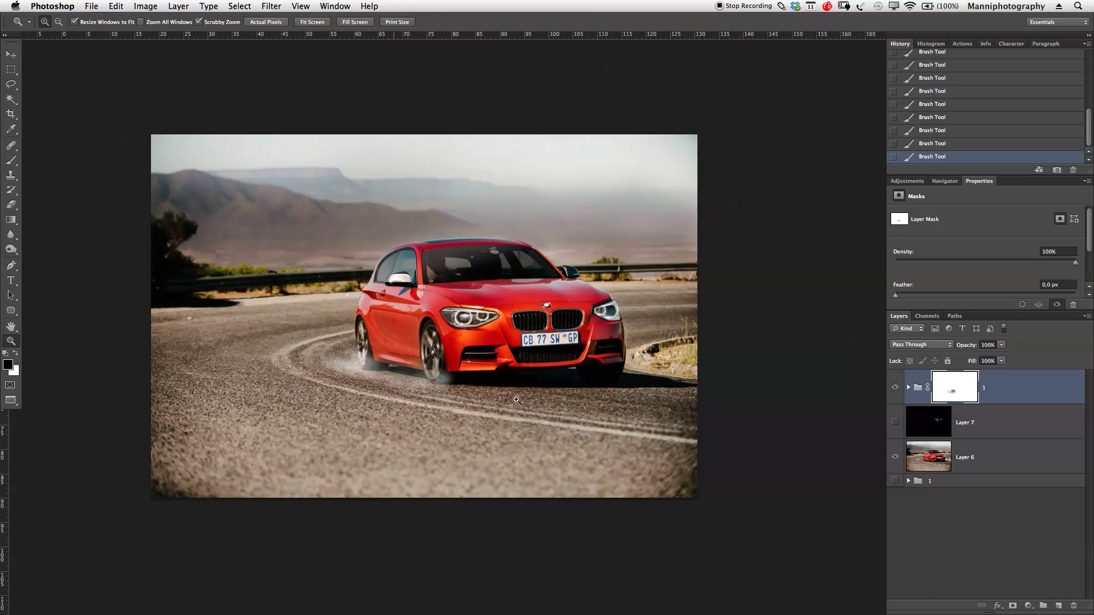
left_click(897, 387)
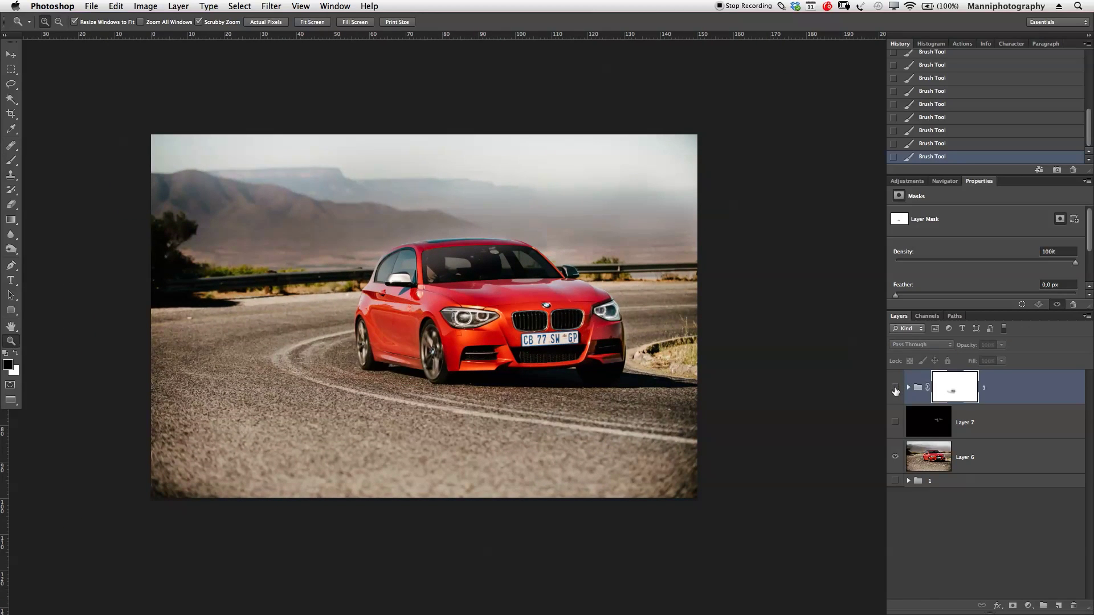
left_click(898, 387)
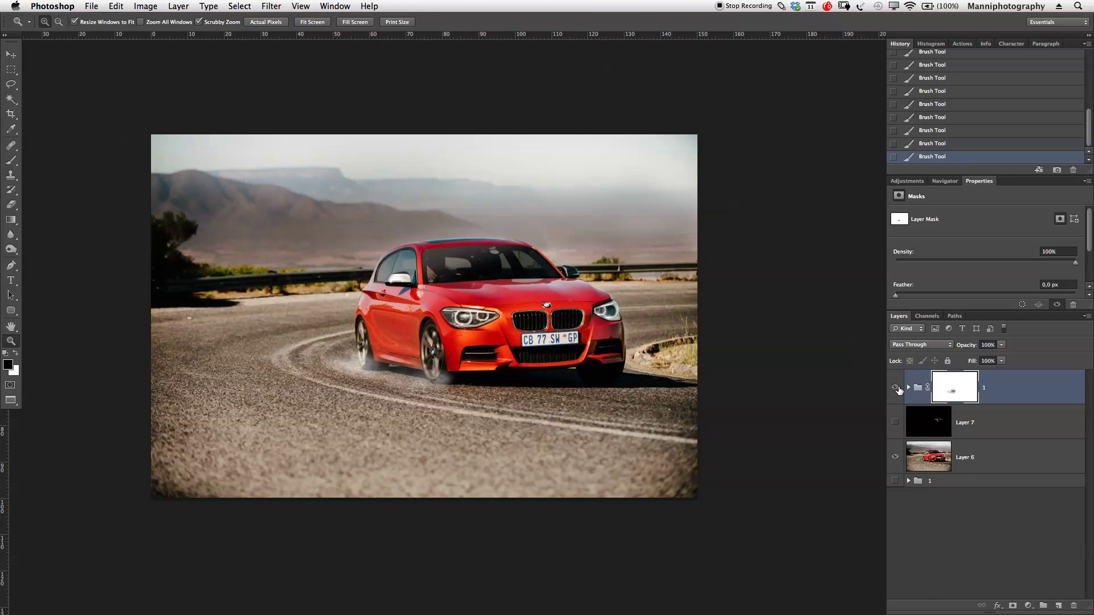
left_click_drag(968, 347, 965, 350)
Add a new layer above the smoke group, try the 489 px smoke brush in white near the far front wheel, and undo the stamp.
left_click(1058, 606)
key("x")
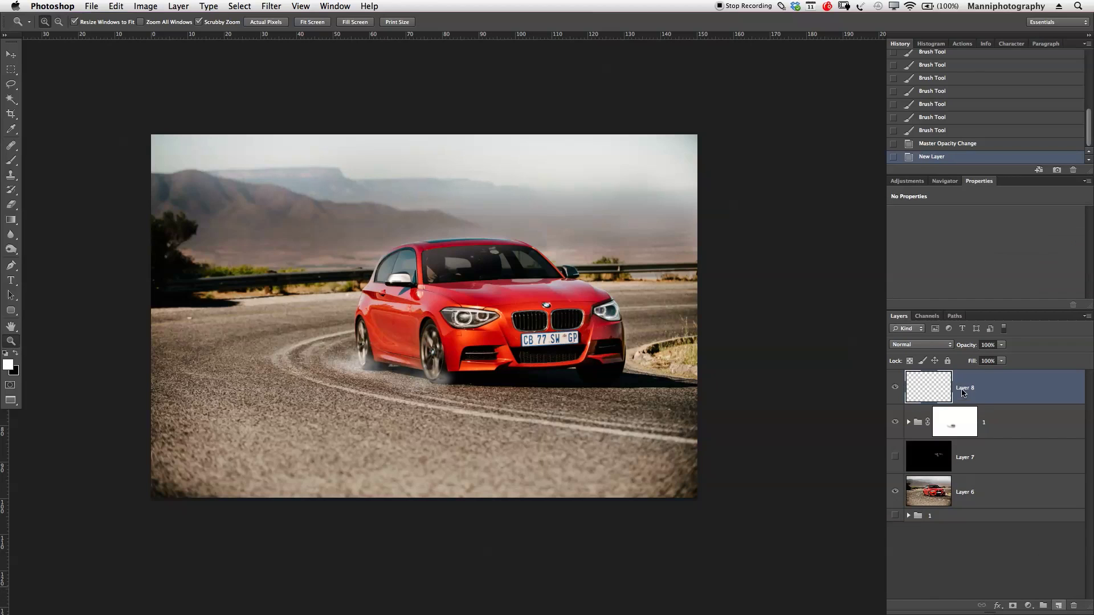
key("b")
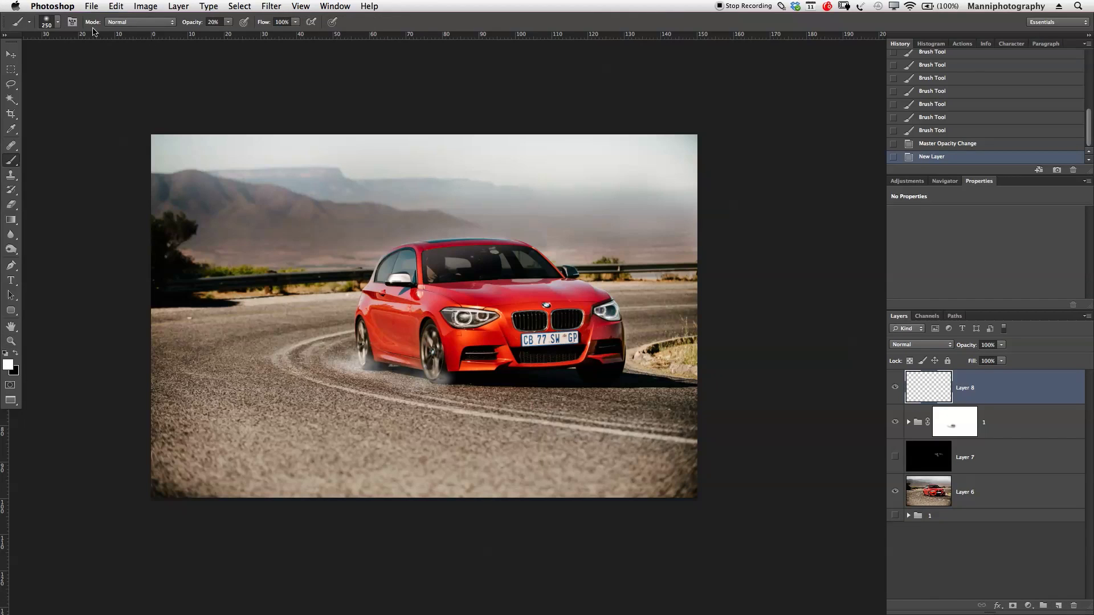
left_click(58, 23)
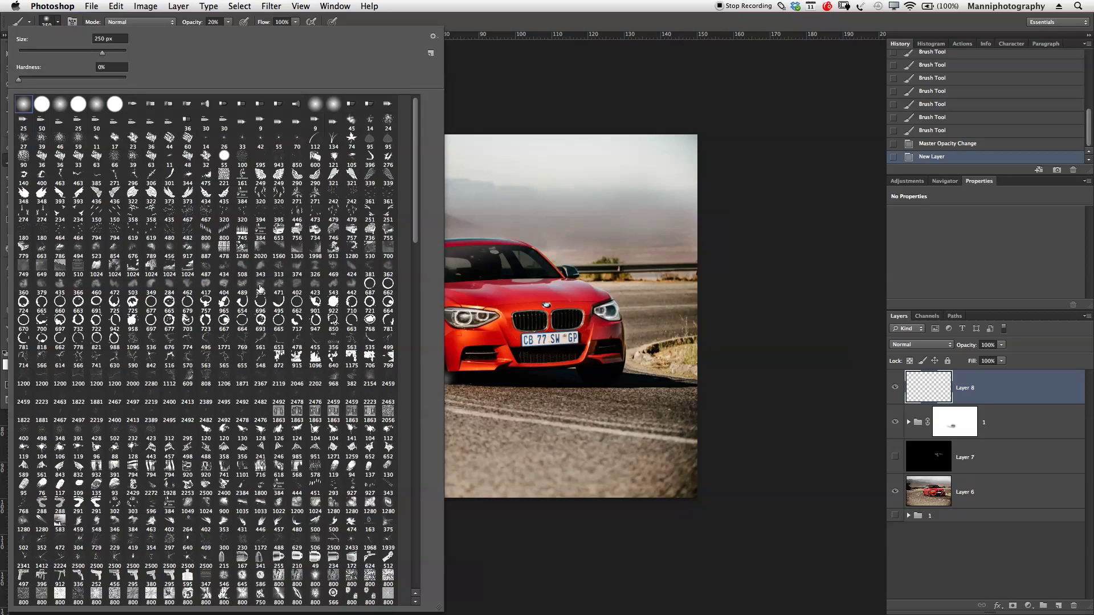
left_click(242, 289)
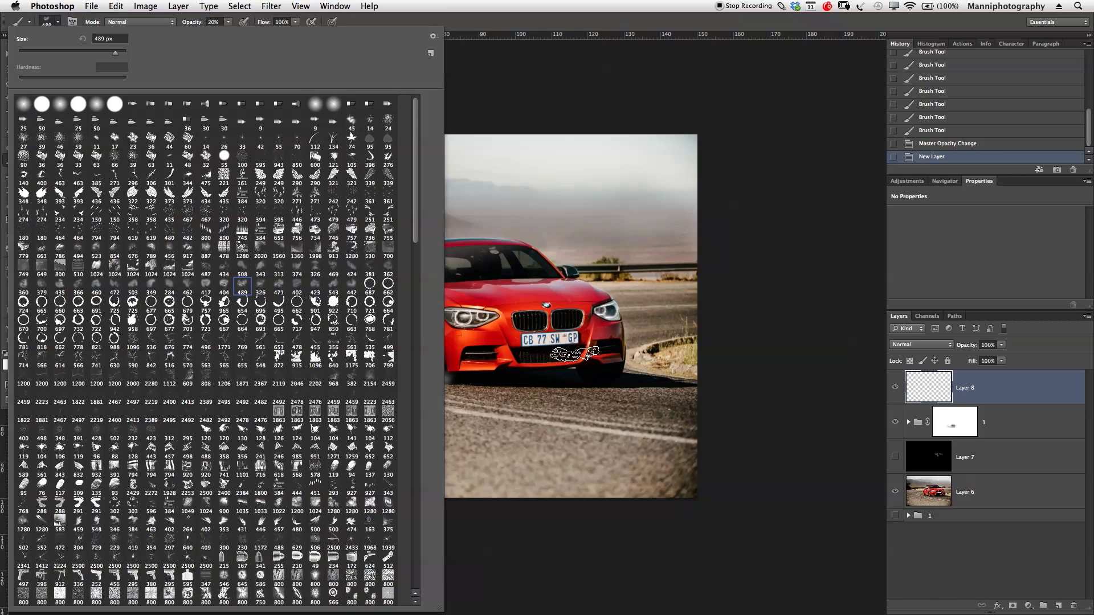
left_click_drag(573, 374, 650, 395)
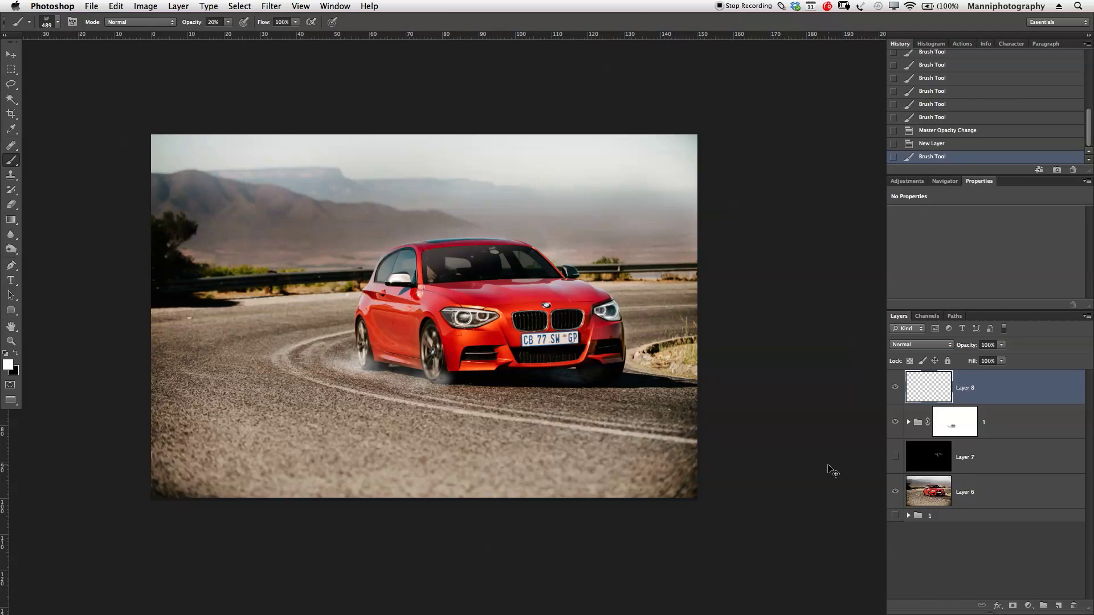
key("super+z")
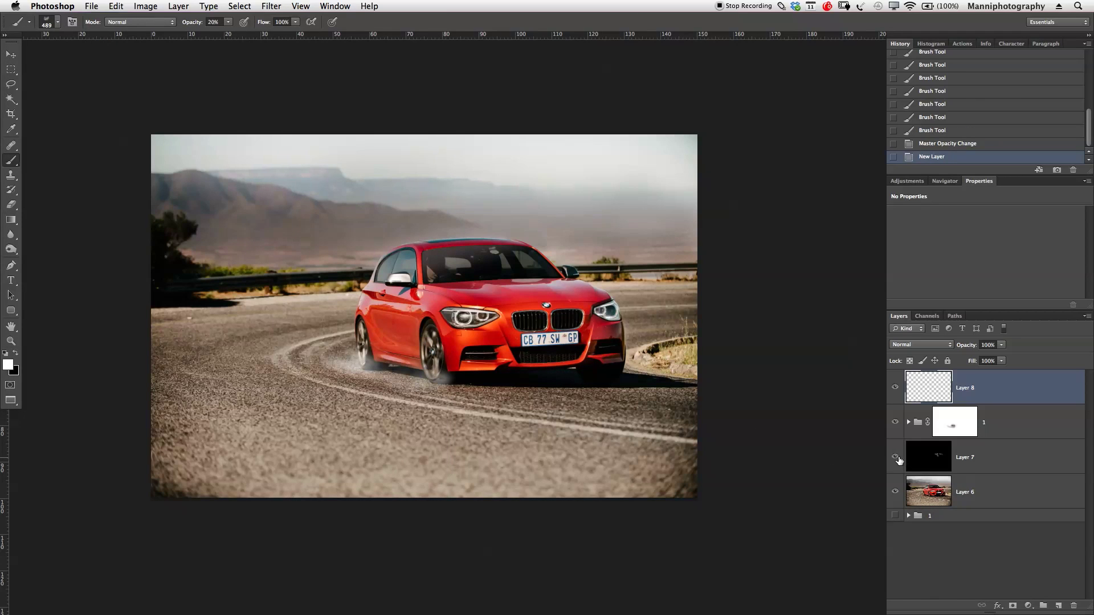
Show the black test layer with the layers above it hidden, select it, and set the brush opacity to 100%.
left_click(895, 458, "alt")
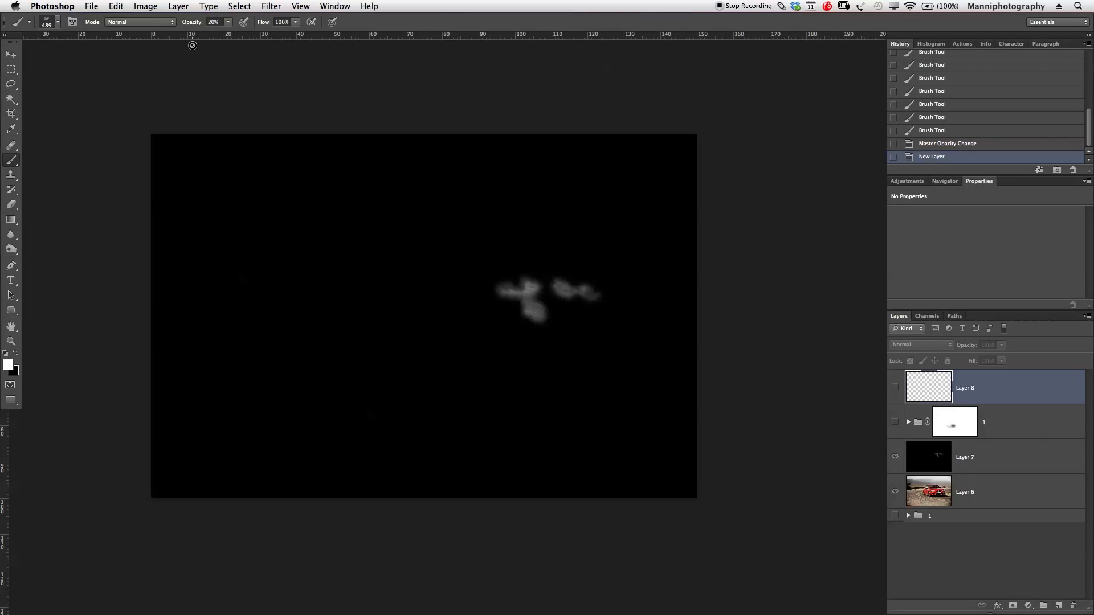
left_click_drag(191, 25, 263, 30)
left_click(956, 473)
Try the 489 px smoke brush on the black test layer, examine it up close, and undo the stamp.
mouse_move(348, 261)
left_mouse_down()
mouse_move(304, 264)
mouse_move(386, 239)
mouse_move(376, 239)
left_mouse_up()
key("z")
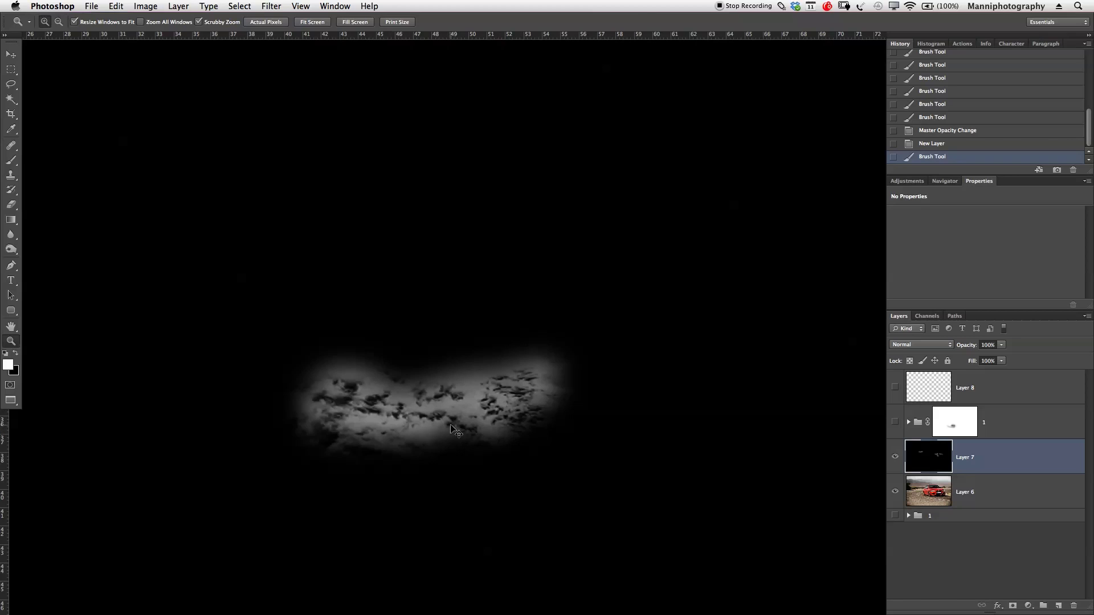
key("super+z")
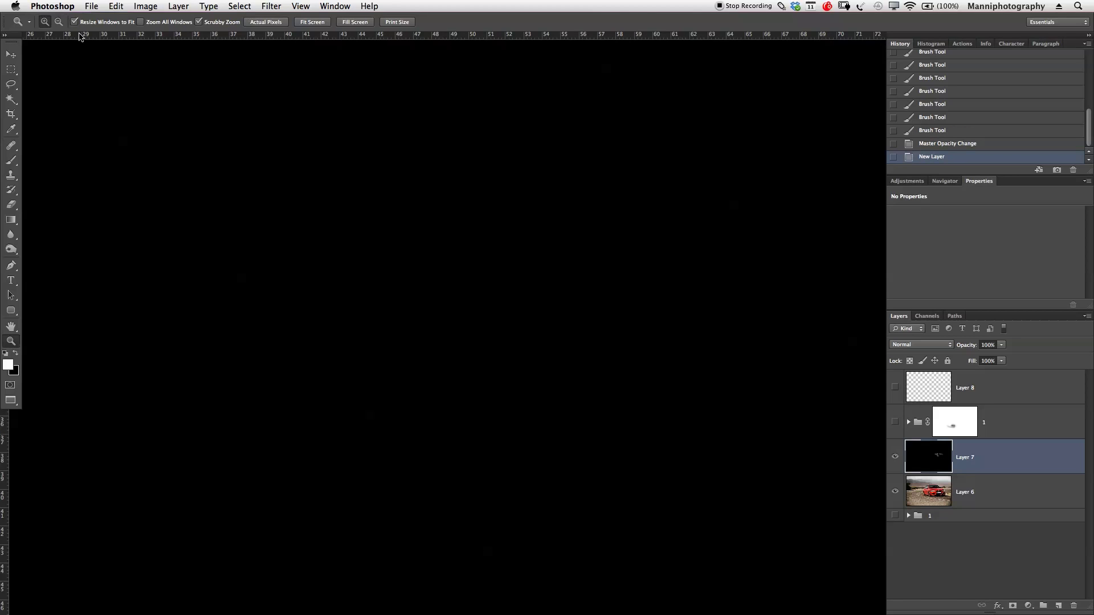
Stamp the 423 px smoke brush on the black test layer and the 543 px smoke brush just above it.
key("b")
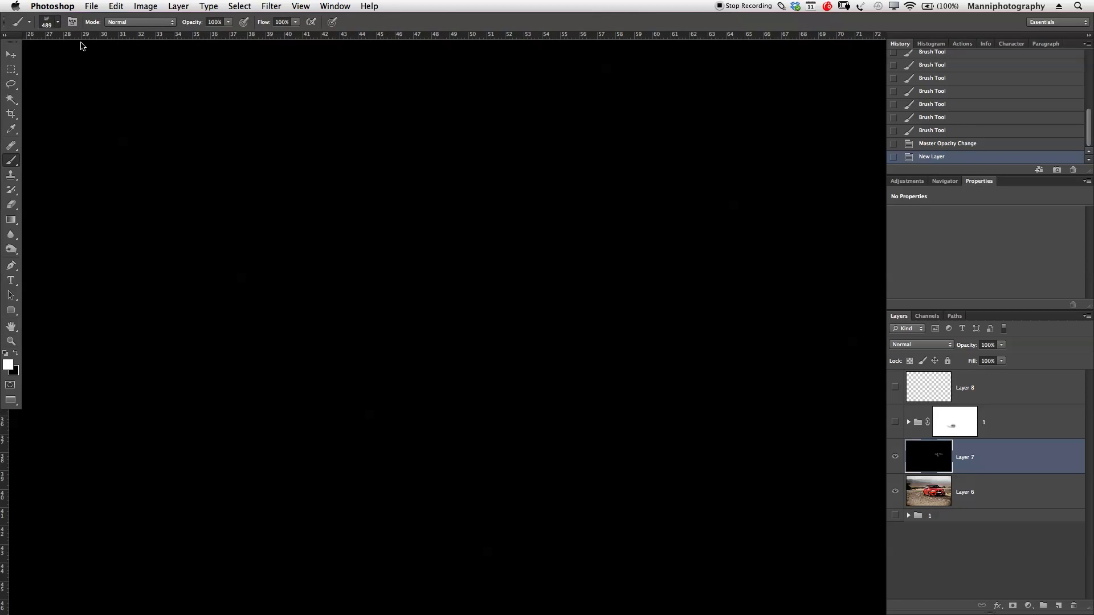
right_click(118, 95)
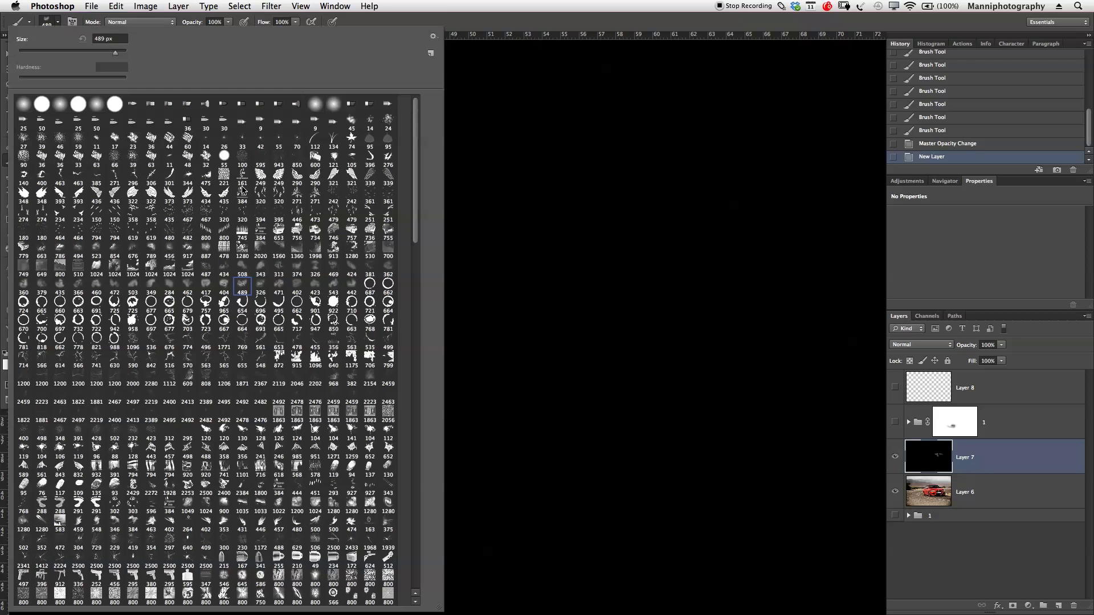
left_click(316, 284)
left_click(570, 287)
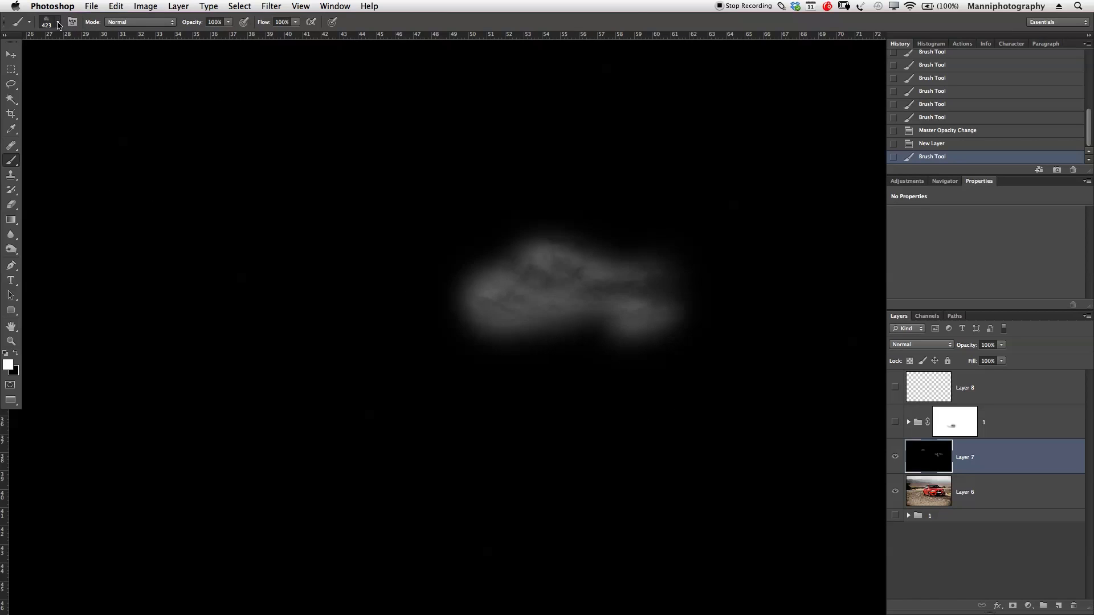
left_click(58, 23)
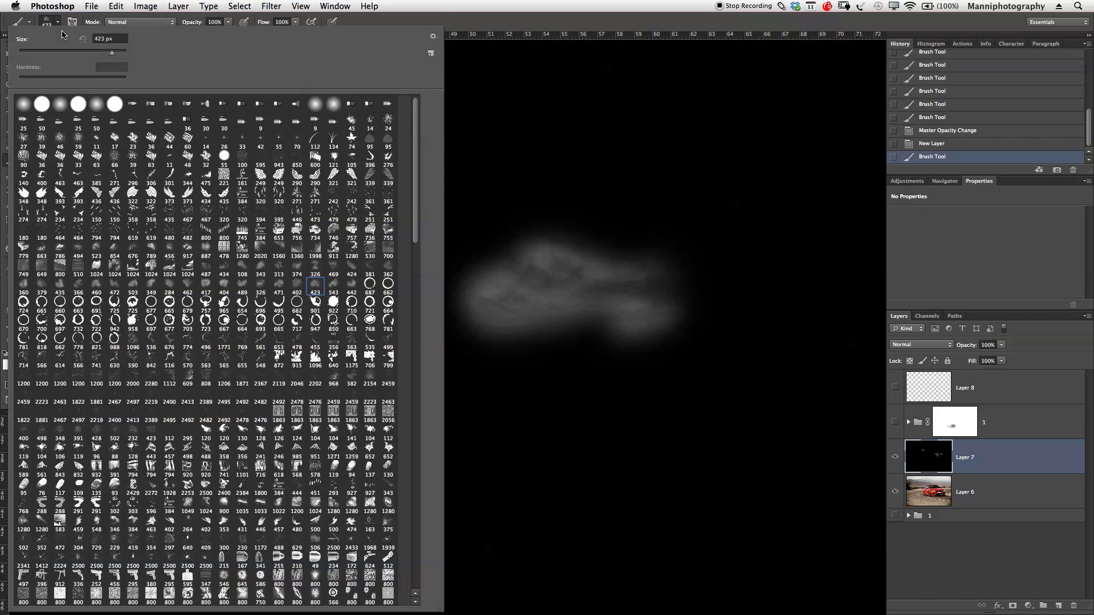
left_click(333, 292)
left_click(604, 151)
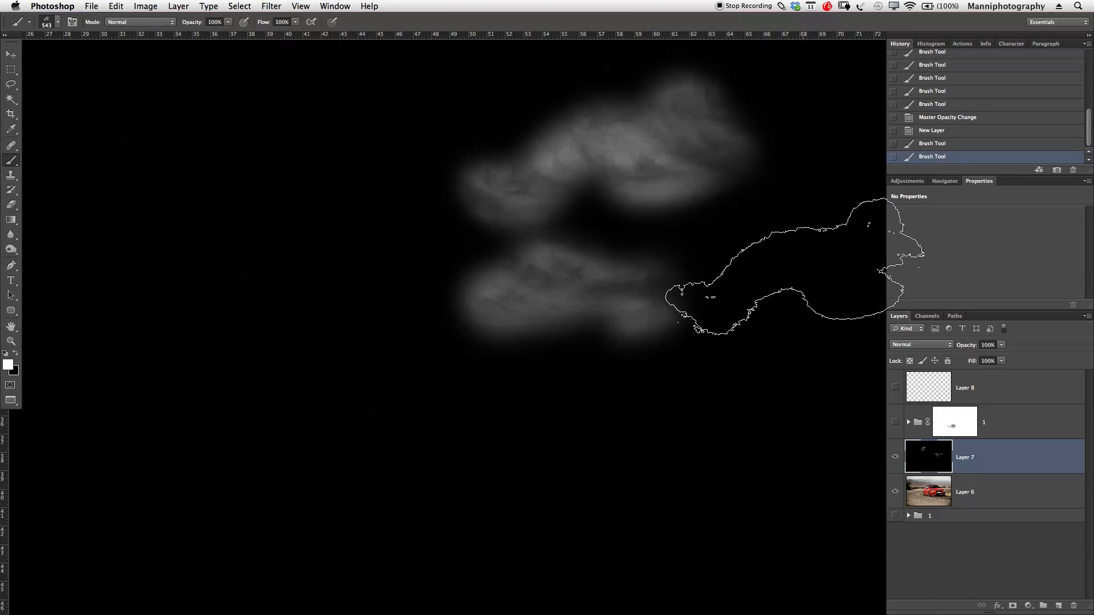
Undo the 543 px stamp, try the 362 px smoke brush above the remaining test smoke, and undo that stamp.
key("super+z")
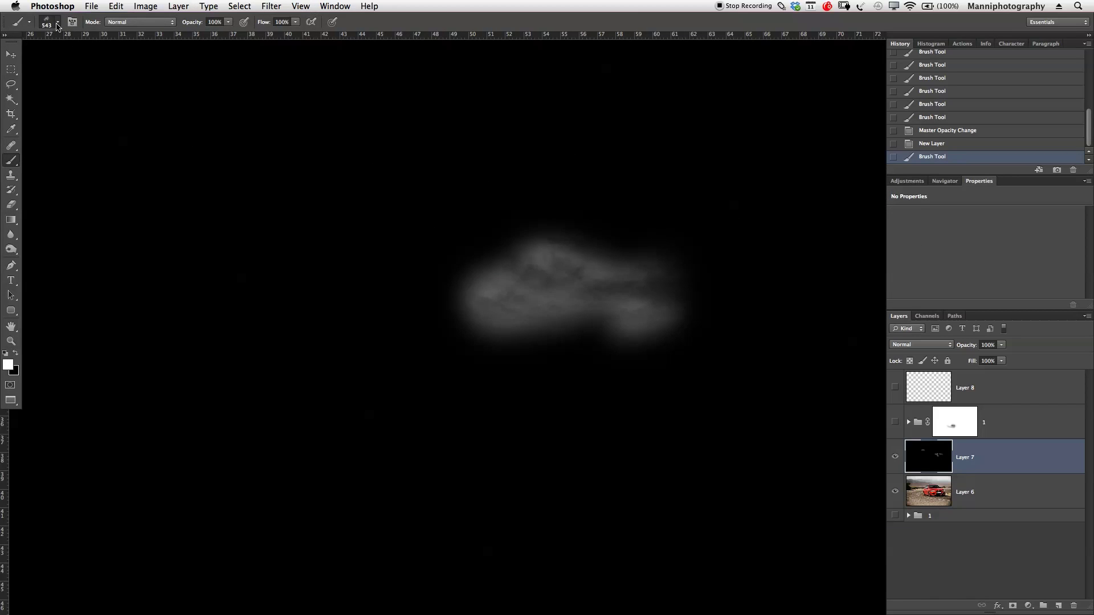
right_click(340, 272)
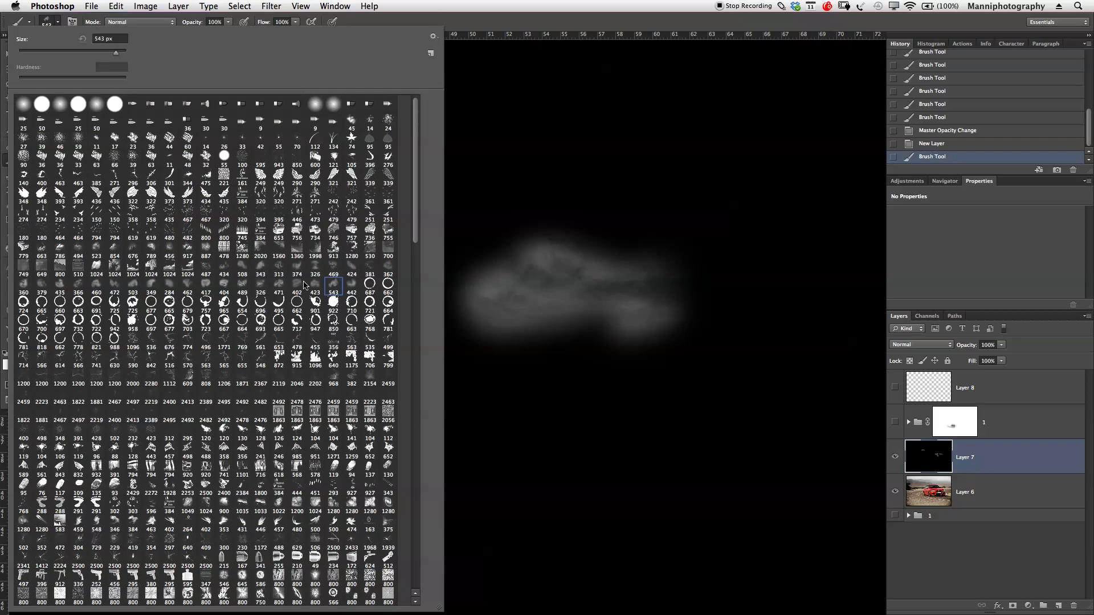
left_click(385, 268)
left_click(572, 176)
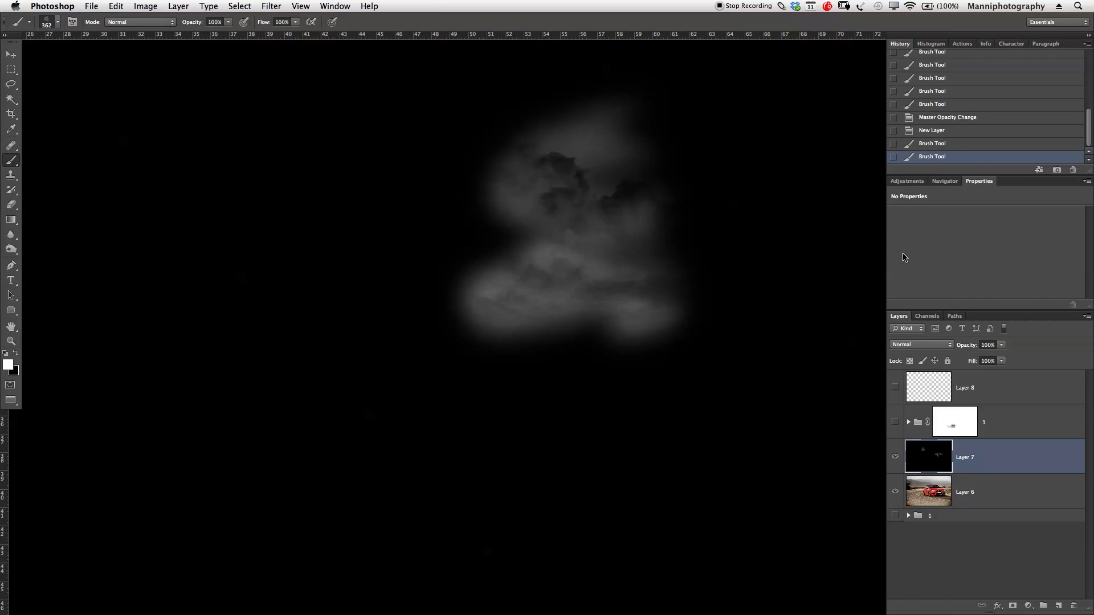
key("super+z")
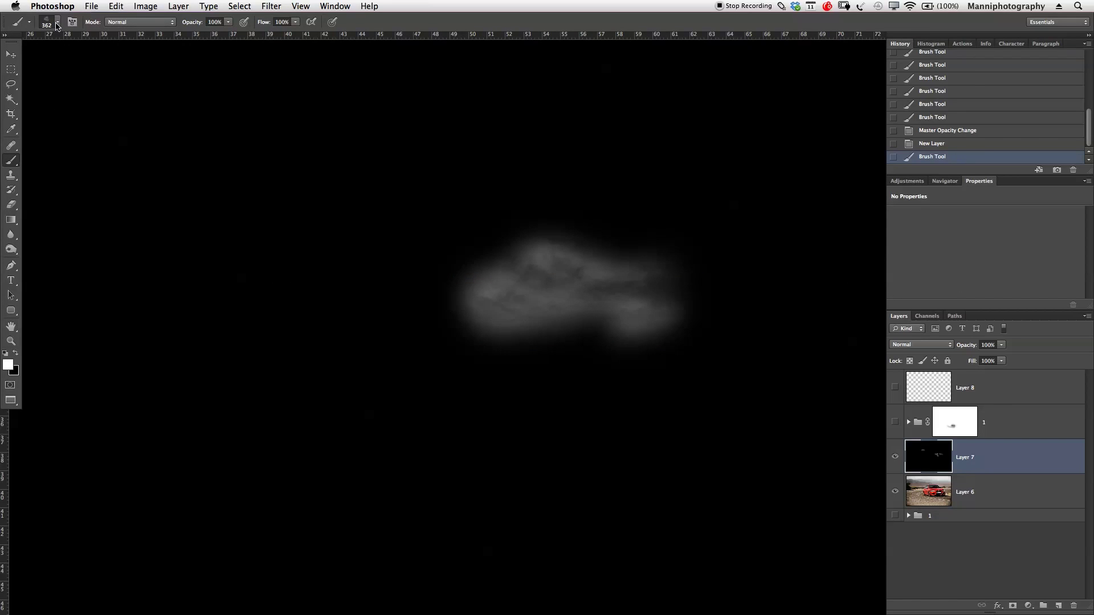
Choose the 379 px smoke brush, try it on the black test layer, and undo the stamp.
right_click(167, 325)
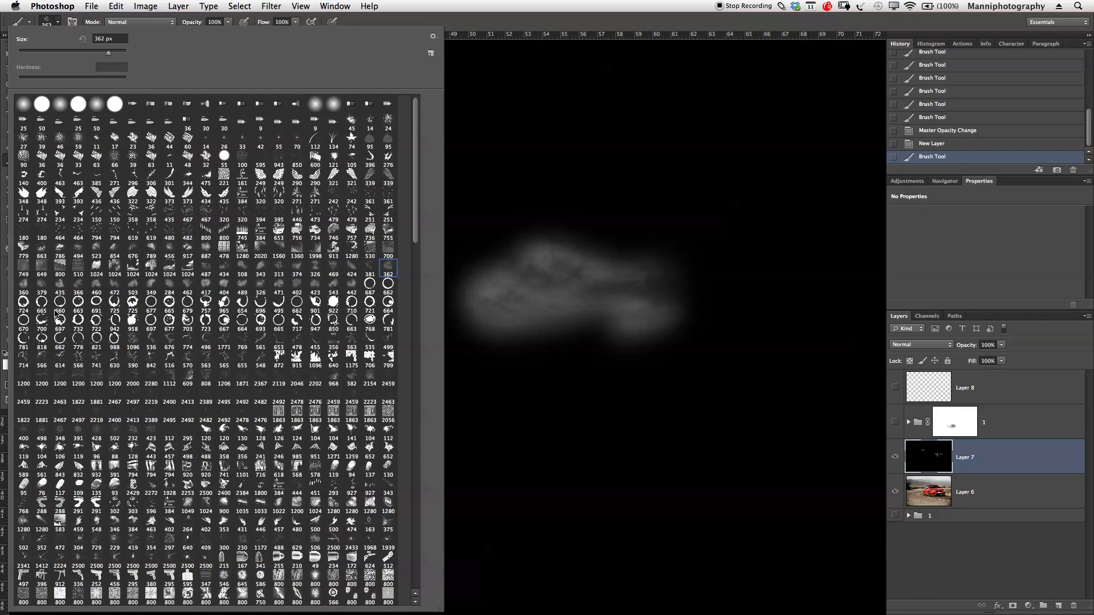
left_click(44, 284)
left_click(590, 188)
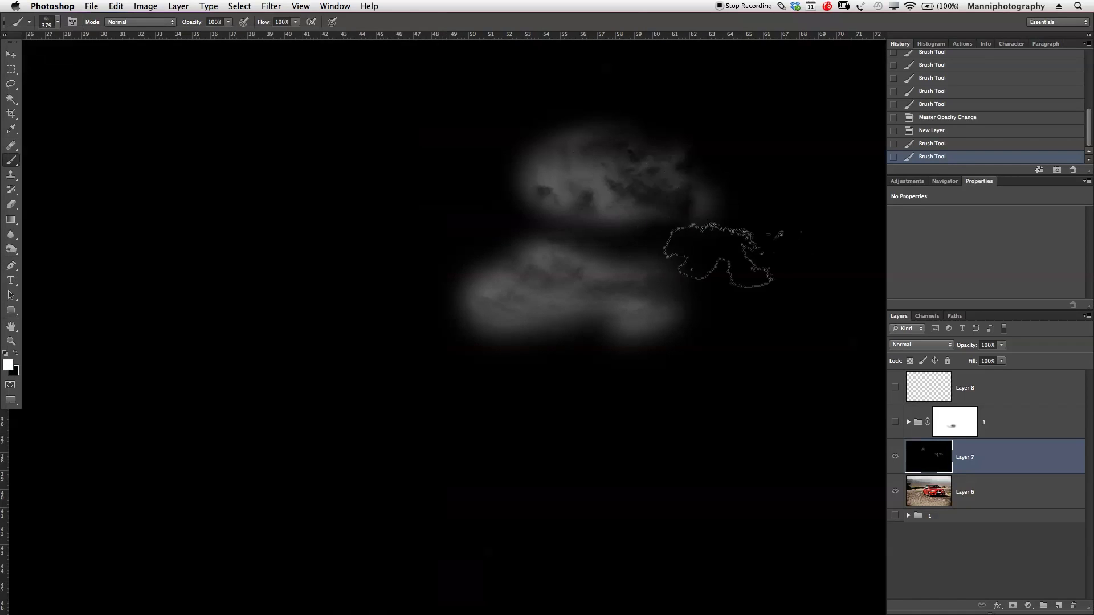
key("super+z")
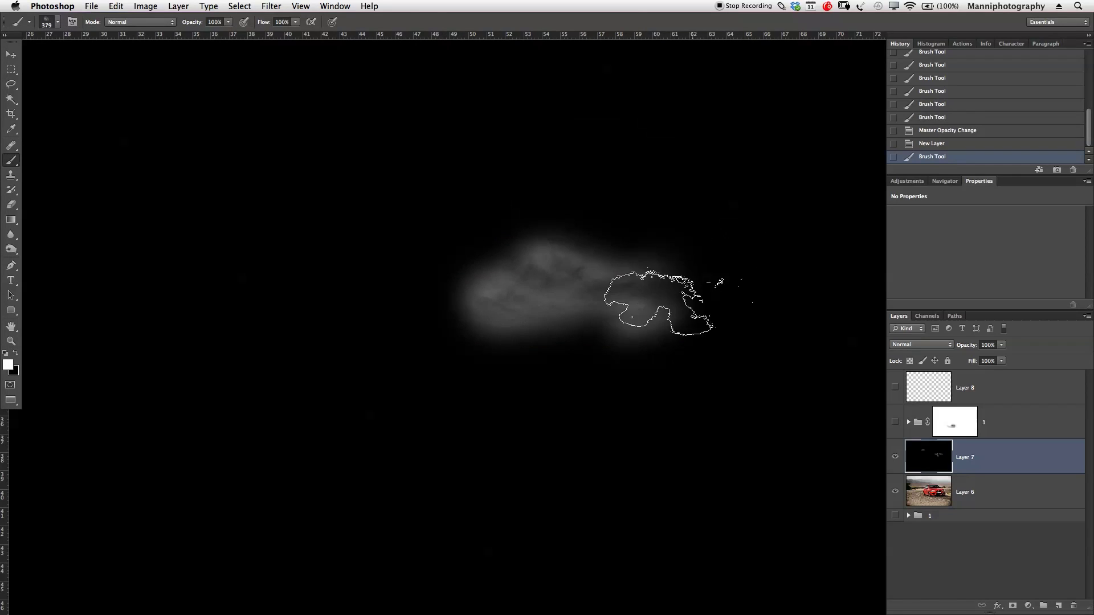
Hide the black test layer, show Layer 8 and the masked smoke group 1, and make Layer 8 active.
left_click(894, 457)
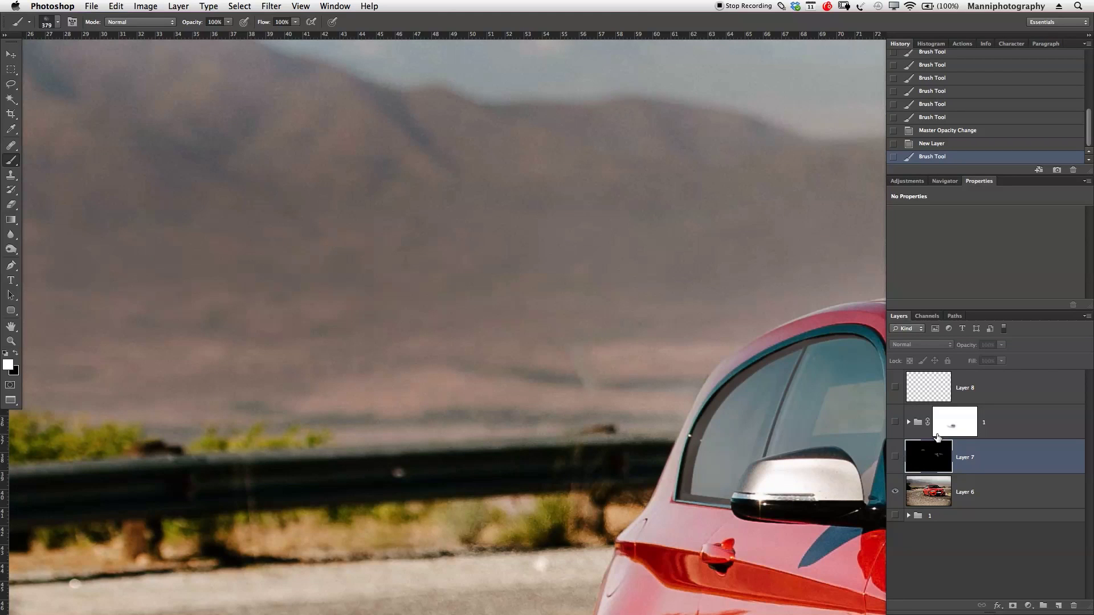
left_click(986, 402)
left_click(894, 387)
left_click(895, 422)
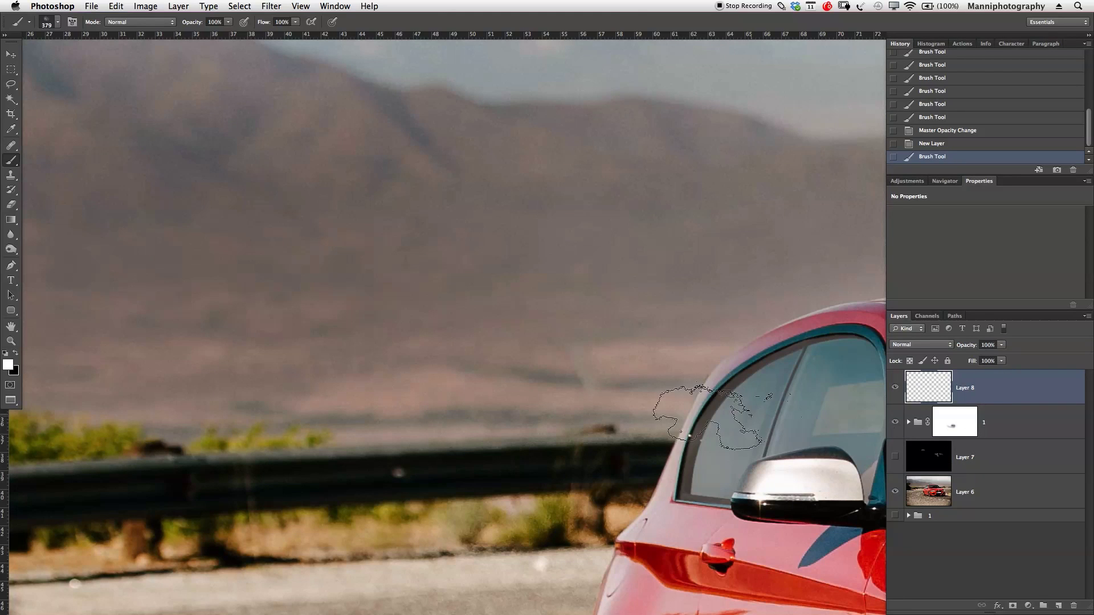
Enlarge the smoke brush to 1200 px and stamp white smoke on Layer 8 over the car's rear wheel.
left_click_drag(596, 418, 364, 172)
left_click_drag(487, 357, 465, 252)
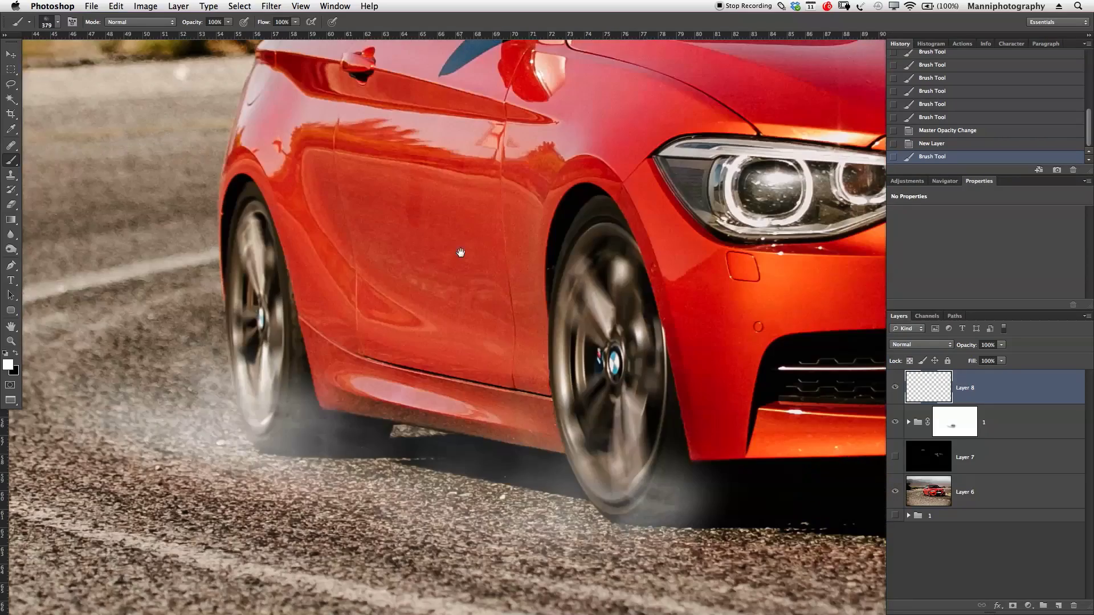
key("z")
left_click(501, 329, "alt")
left_click(516, 406, "alt")
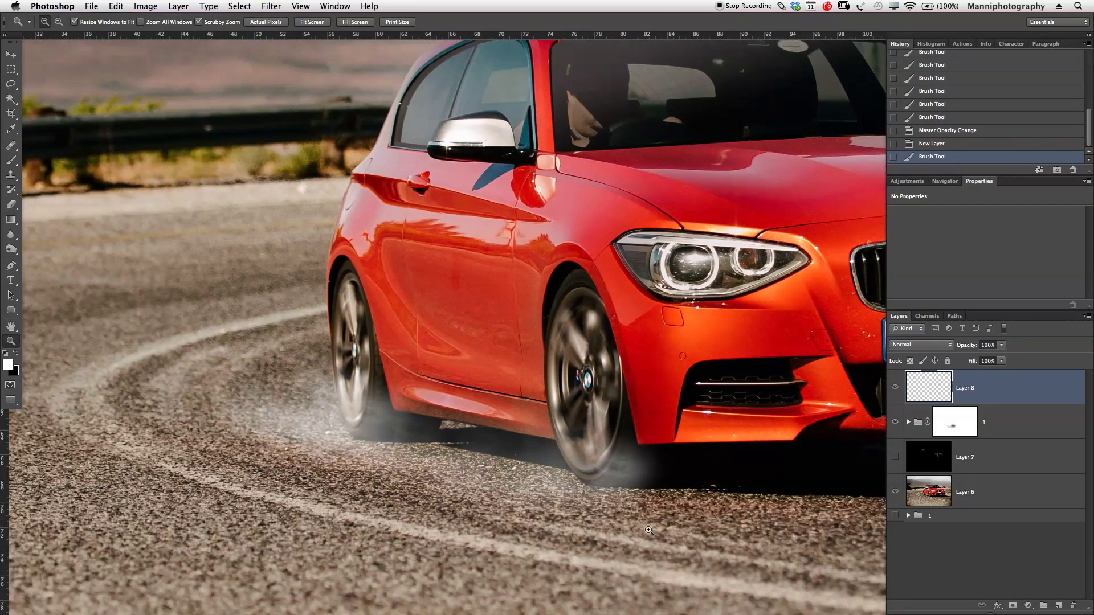
left_click(598, 410, "alt")
left_click(544, 477, "alt")
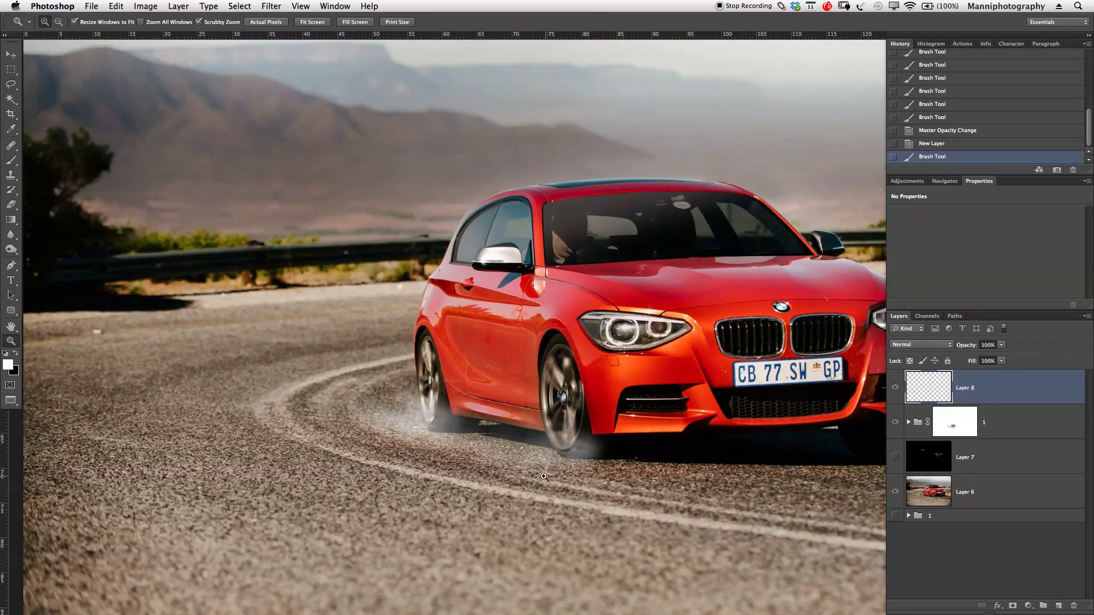
left_click_drag(593, 468, 576, 448)
left_click(575, 437, "alt")
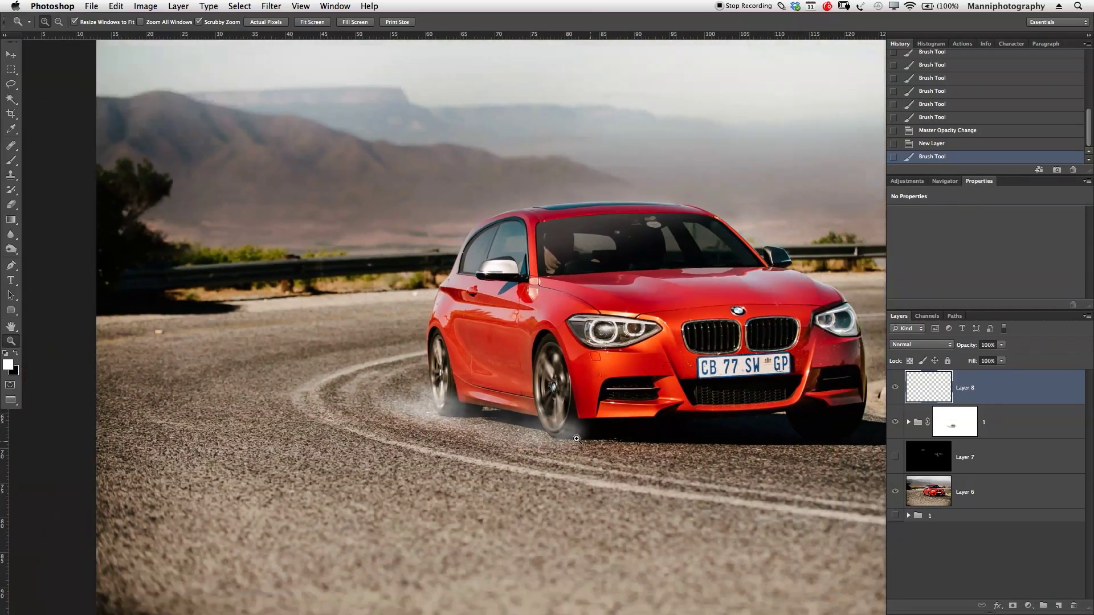
key("b")
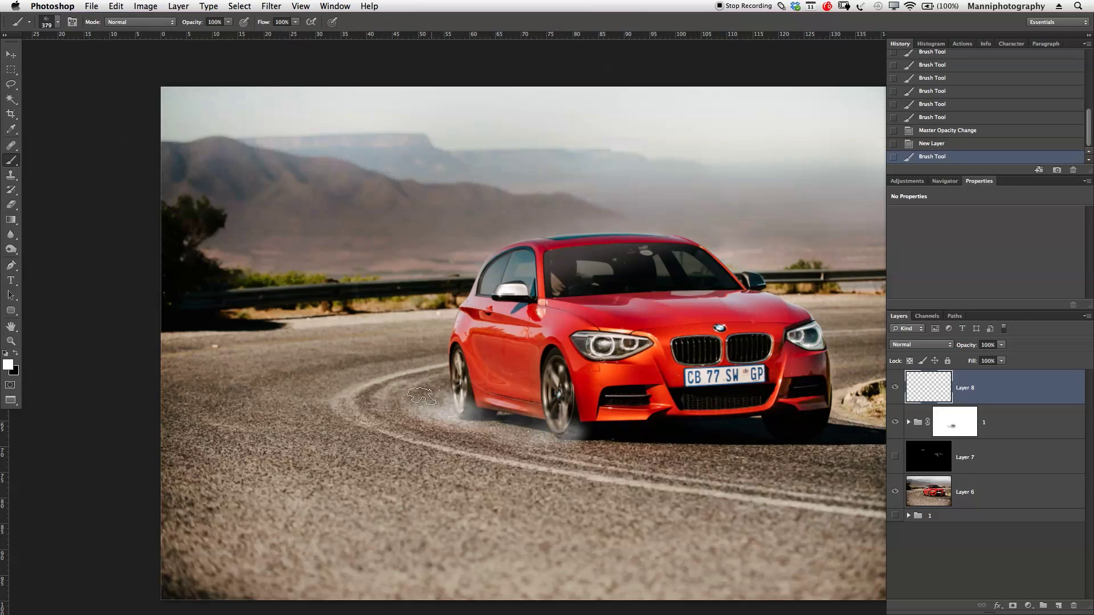
key("bracketright")
key("bracketright")
key("bracketright")
key("bracketright")
key("bracketright")
key("bracketright")
key("bracketright")
key("bracketright")
key("bracketright")
left_click(473, 404)
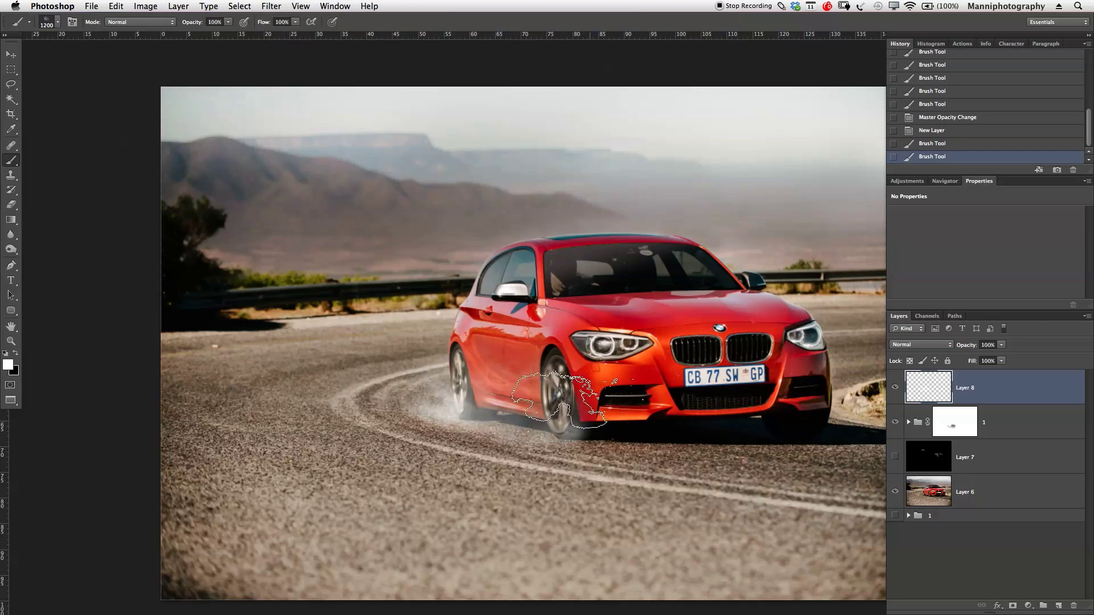
mouse_move(476, 408)
left_mouse_down()
mouse_move(460, 374)
mouse_move(457, 402)
left_mouse_up()
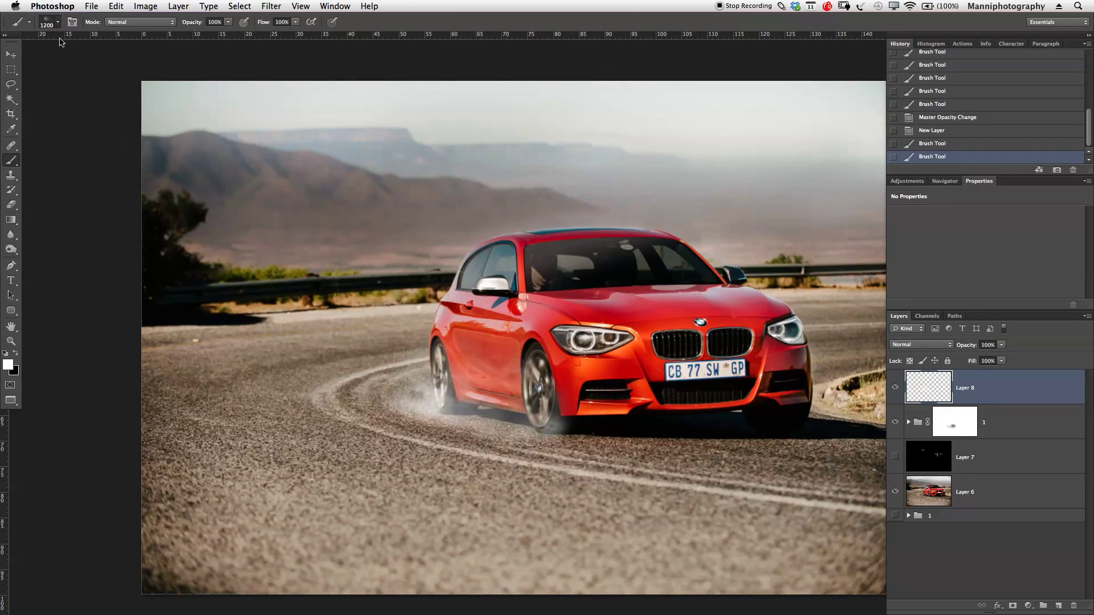
left_click(50, 23)
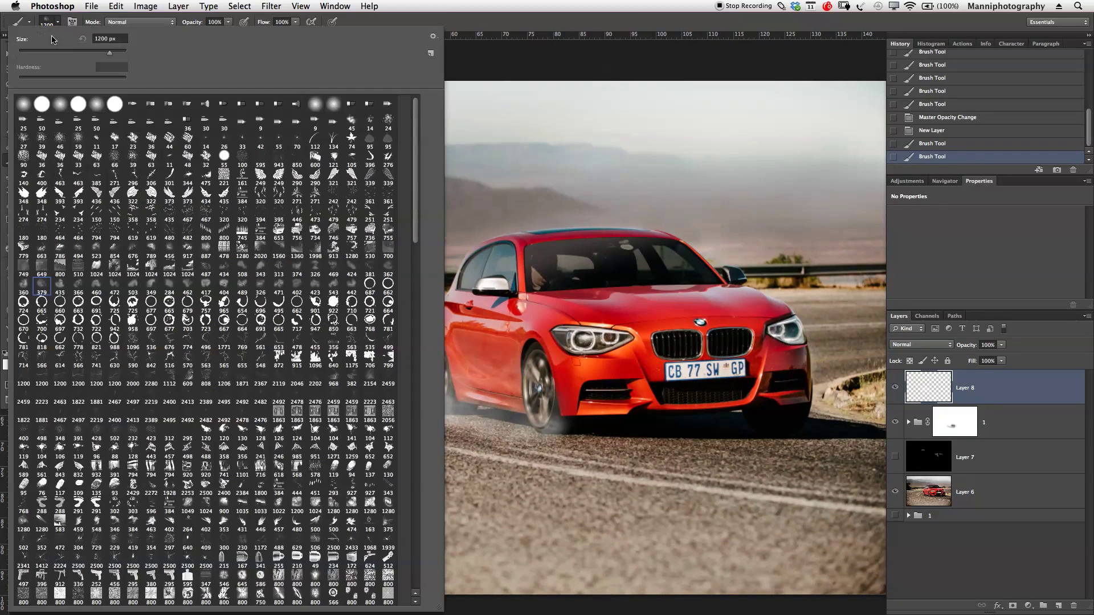
left_click(546, 73)
Move the Layer 8 smoke toward the front wheel and rotate it about 20° clockwise along the car's side.
key("v")
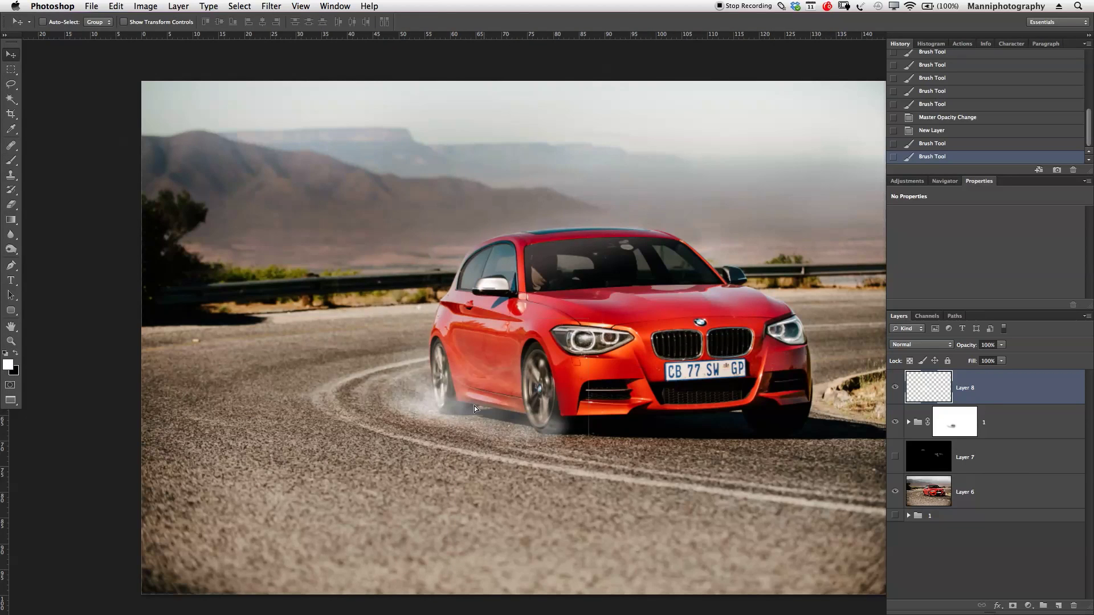
mouse_move(474, 406)
left_mouse_down()
mouse_move(459, 391)
mouse_move(469, 421)
mouse_move(454, 405)
mouse_move(501, 408)
left_mouse_up()
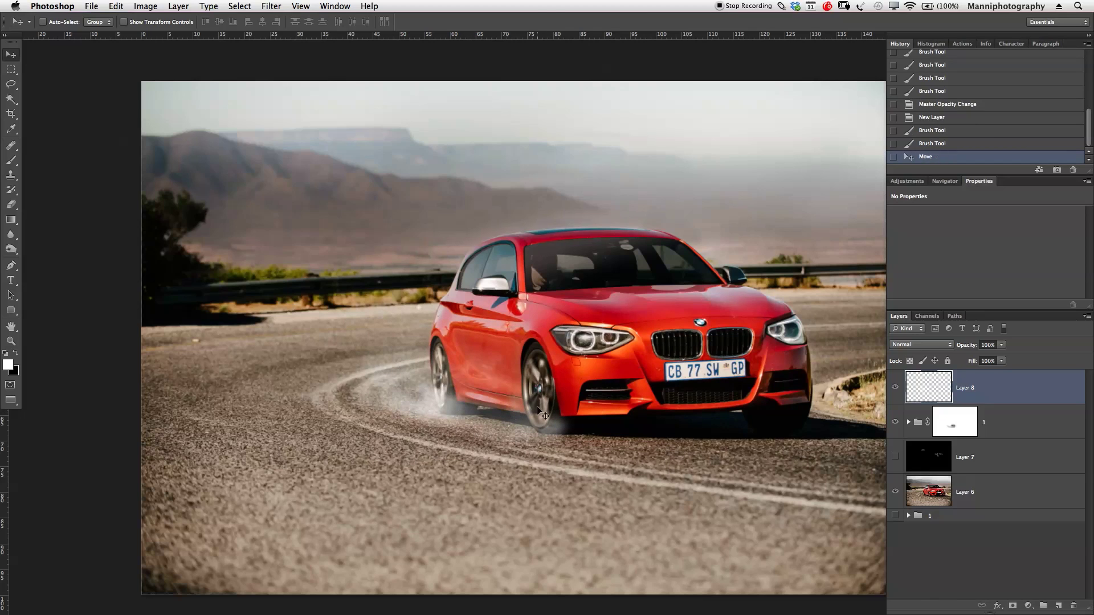
key("super+t")
left_click_drag(599, 352, 598, 407)
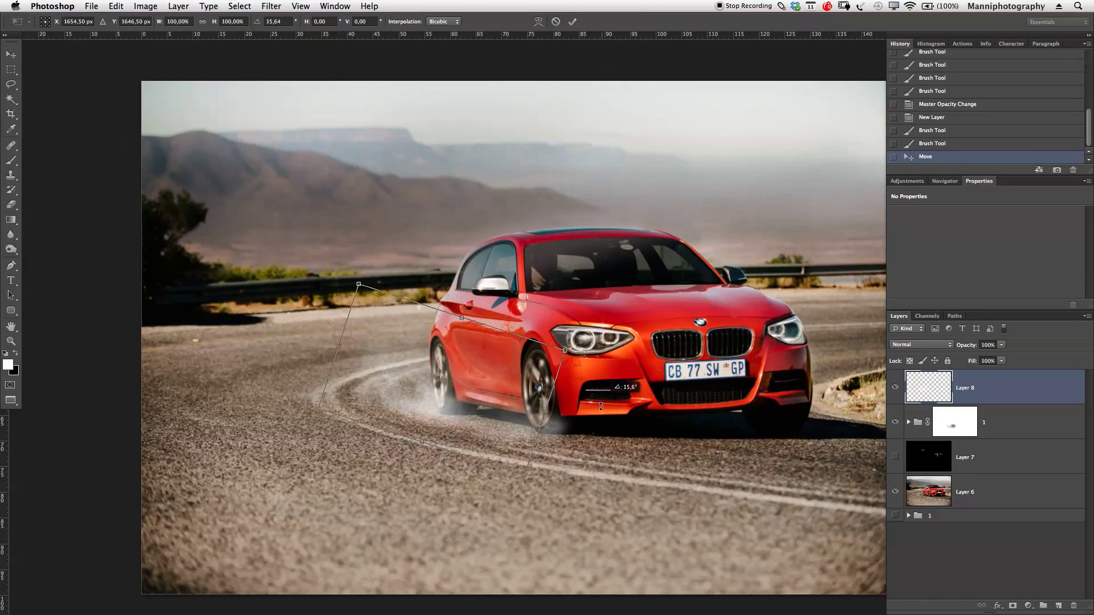
left_click_drag(505, 401, 518, 419)
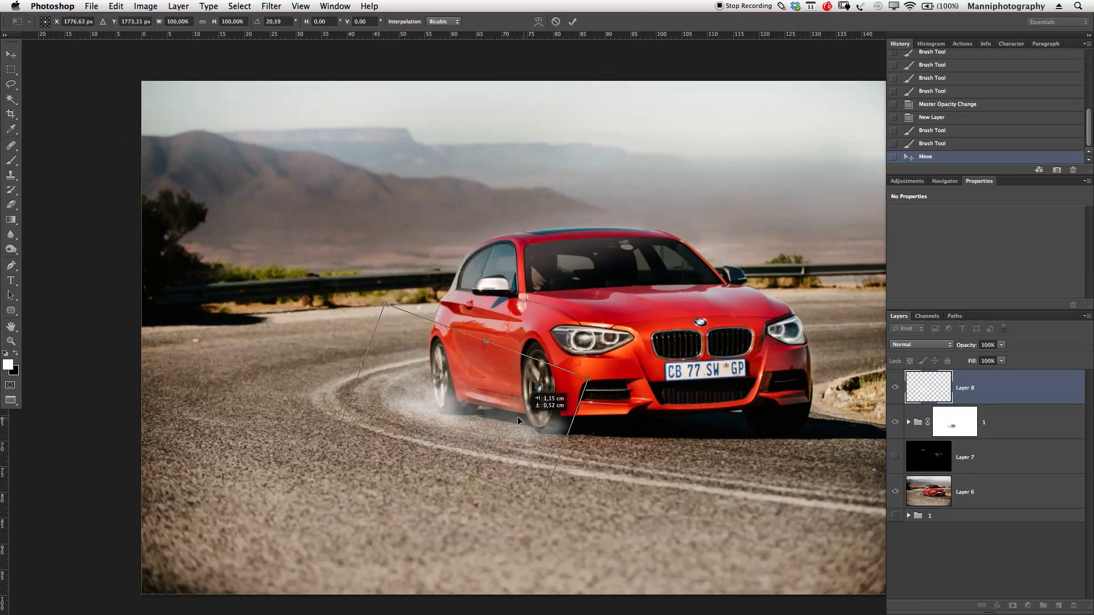
left_click(572, 22)
Duplicate Layer 8 and shift the copied smoke slightly down along the road toward the front wheel.
key("super+j")
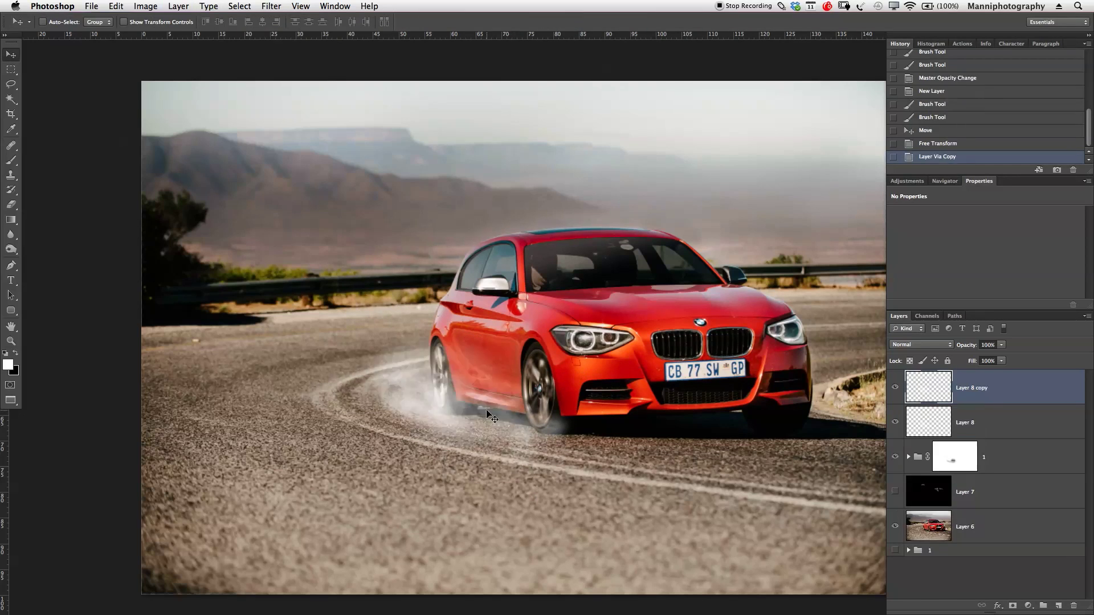
left_click_drag(470, 408, 497, 425)
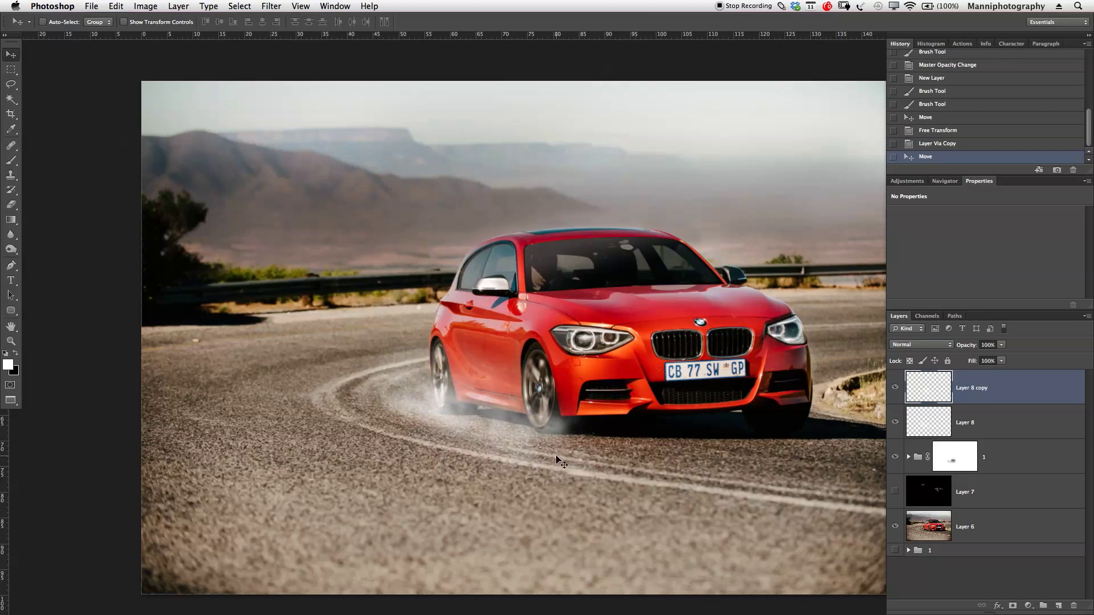
Group Layer 8 and its copy, name the group 2, and add a layer mask to it.
left_click(984, 416, "shift")
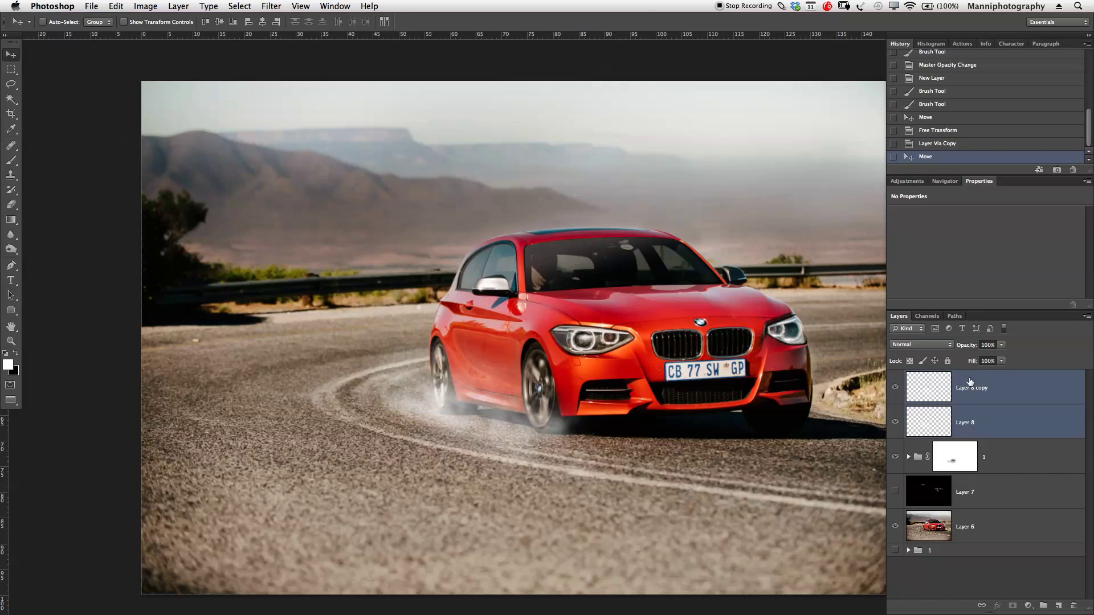
key("super+g")
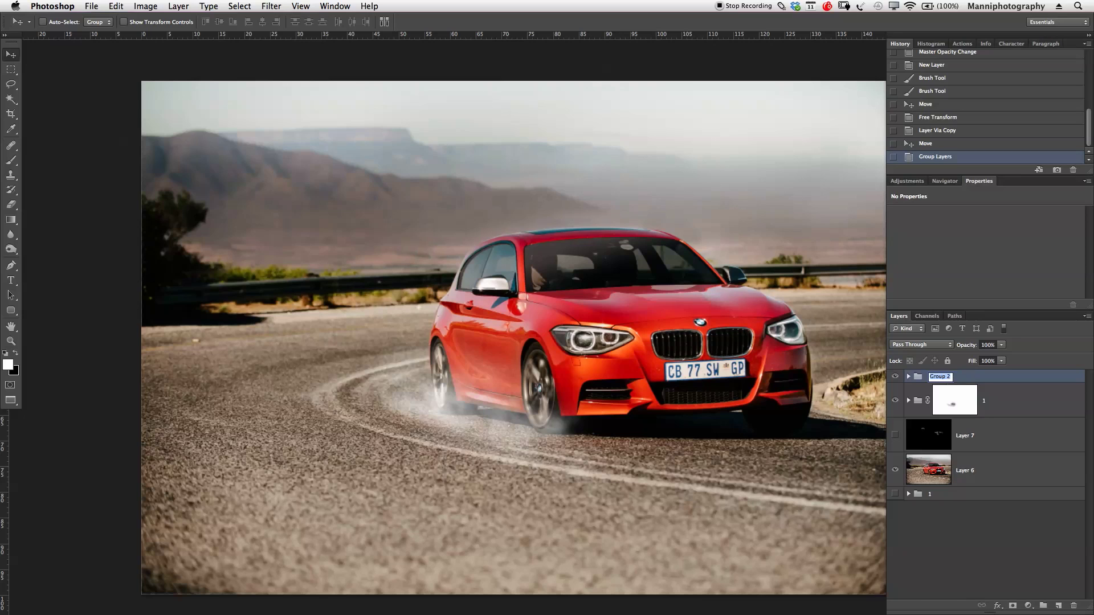
type("2")
key("Return")
left_click(1013, 606)
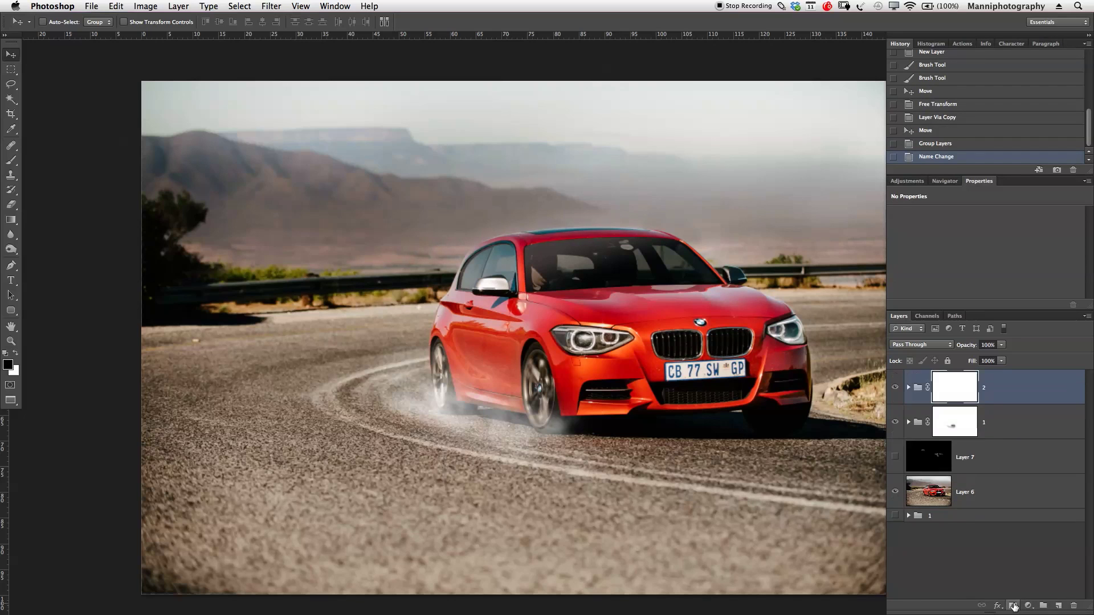
Paint black on group 2's mask with a soft round 300 px brush to erase the smoke's lower edge on the road.
key("b")
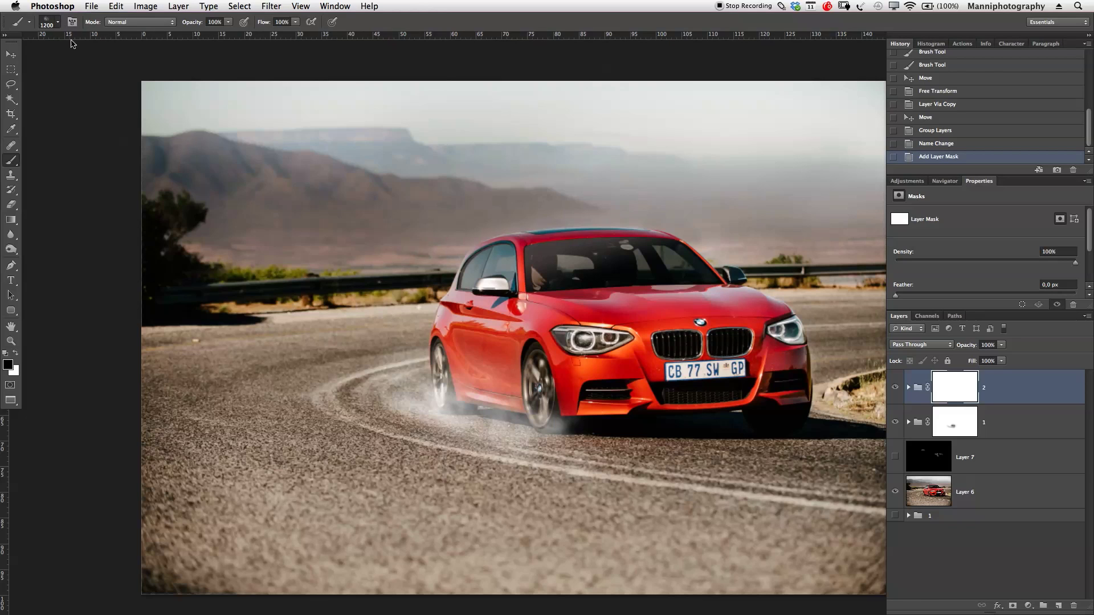
left_click(57, 21)
left_click(16, 106)
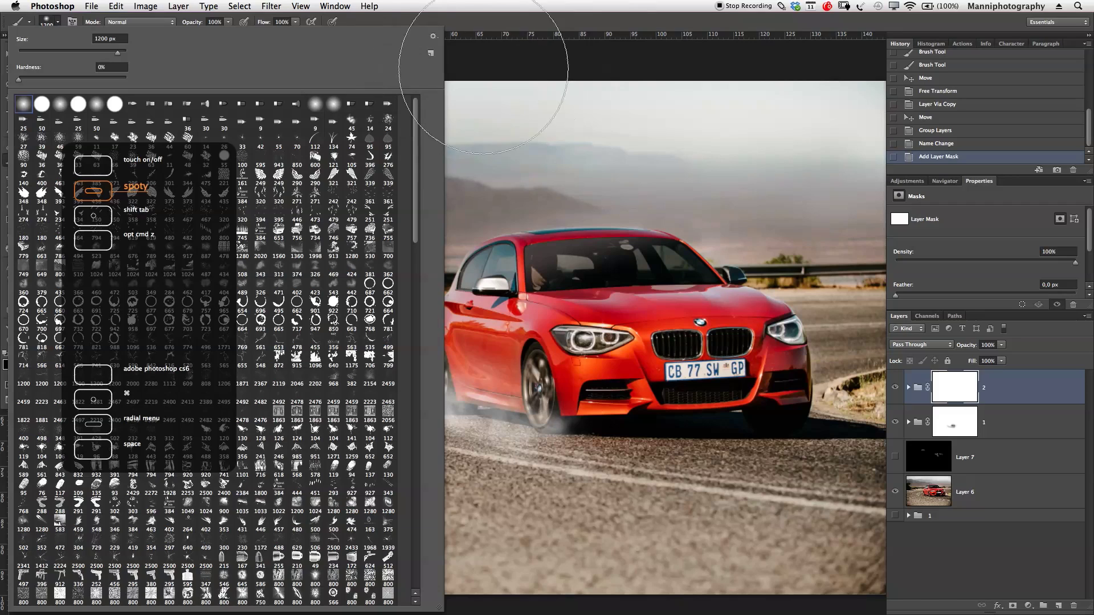
left_click(590, 99)
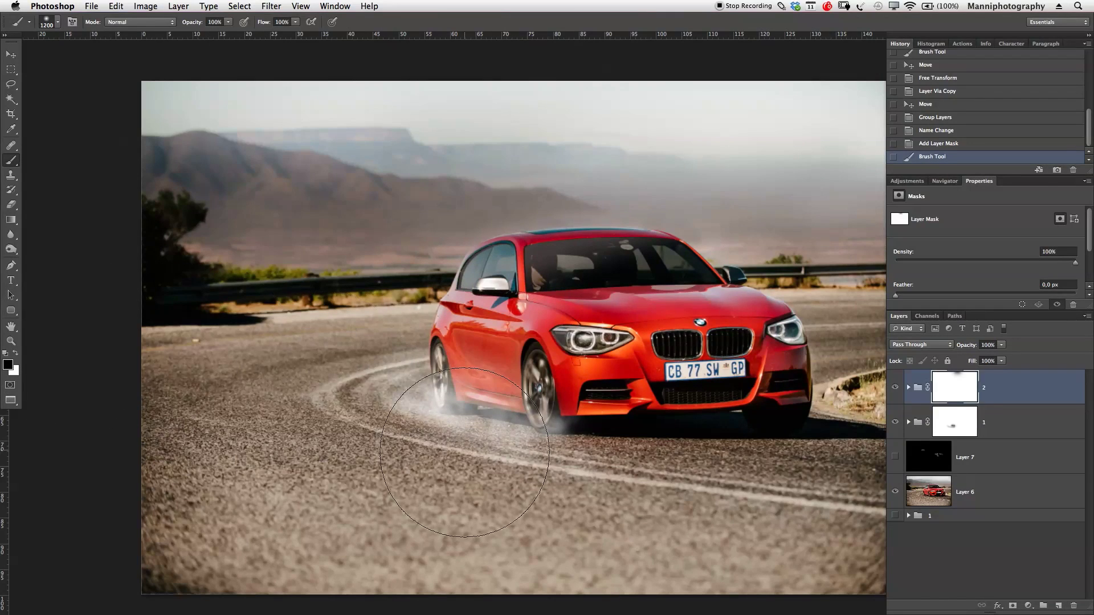
key("bracketleft")
key("bracketleft")
key("bracketleft")
key("bracketleft")
key("bracketleft")
key("bracketleft")
mouse_move(490, 471)
left_mouse_down()
mouse_move(571, 480)
mouse_move(489, 479)
left_mouse_up()
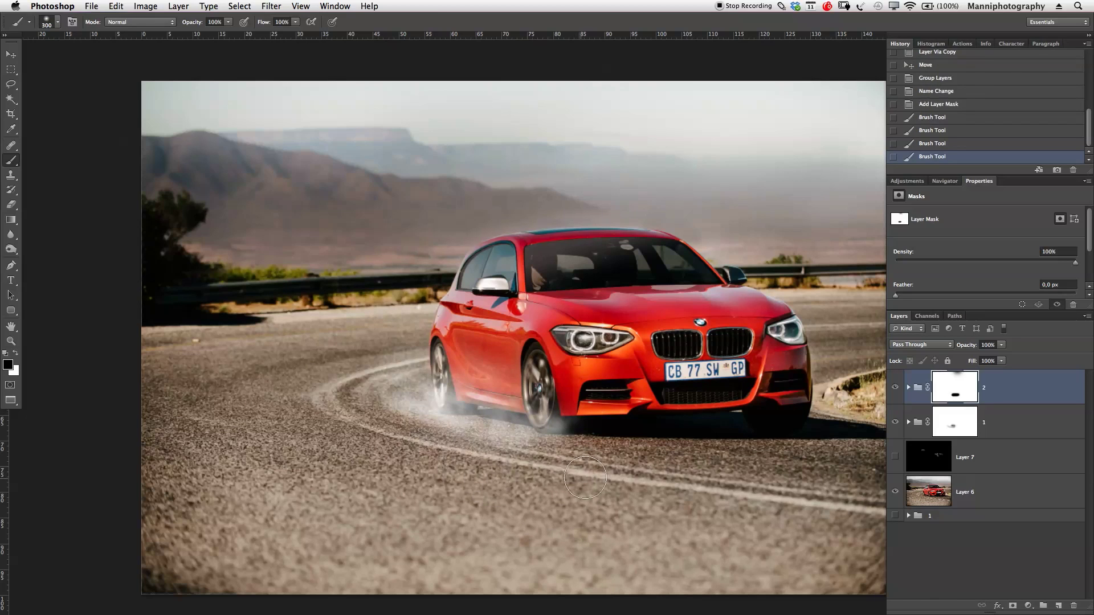
mouse_move(583, 461)
left_mouse_down()
mouse_move(439, 471)
mouse_move(527, 451)
mouse_move(456, 445)
left_mouse_up()
left_click_drag(478, 438, 492, 453)
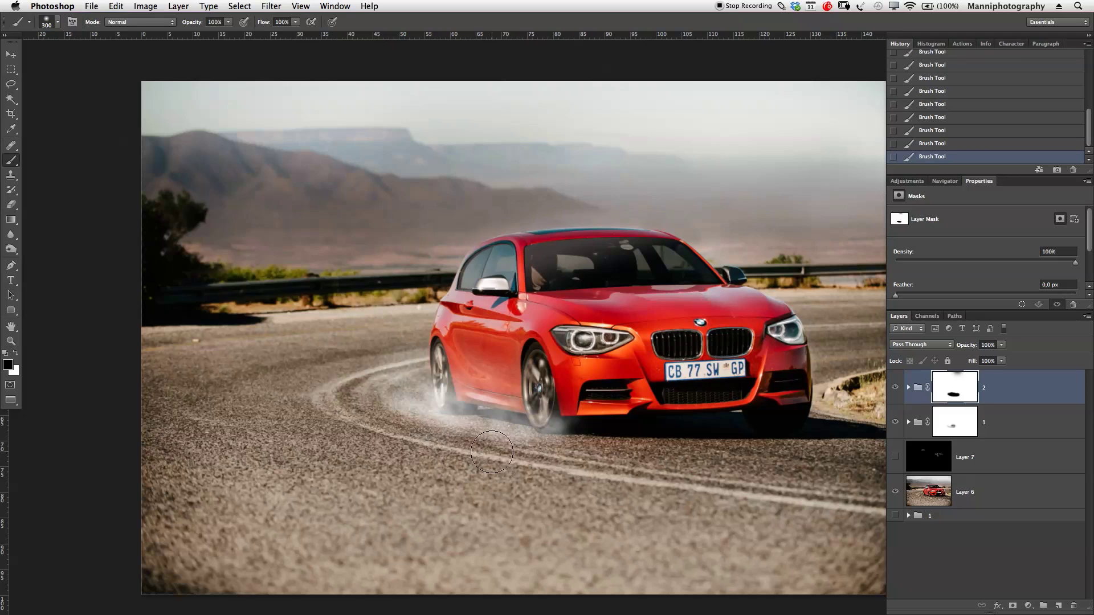
Lightly fade group 2's smoke on its mask with the soft brush at 400 px and 20% opacity.
key("2")
key("bracketright")
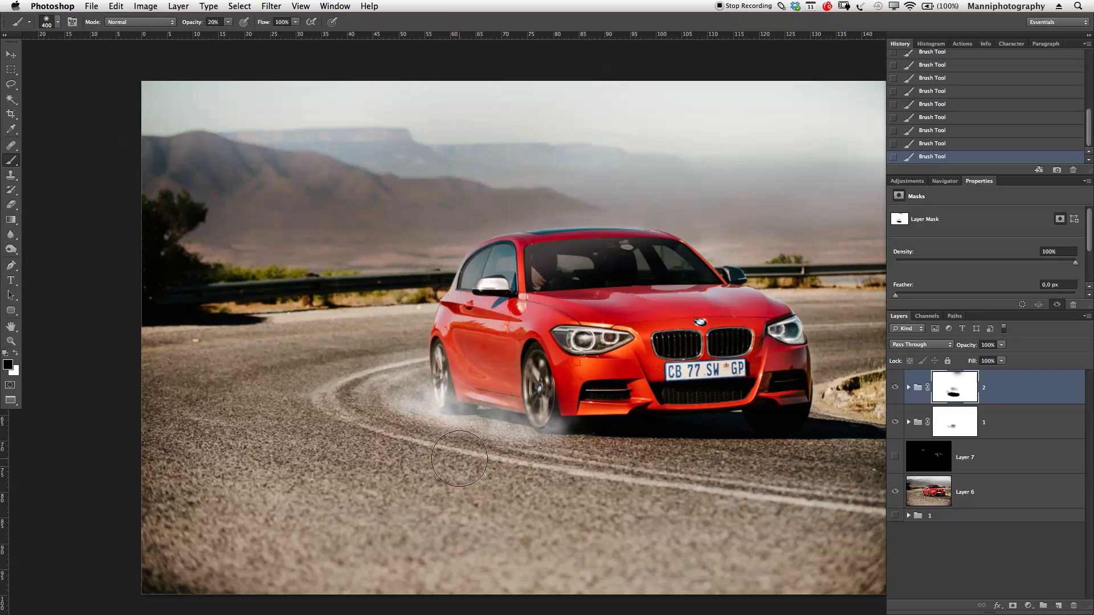
View the whole photo and compare it with group 2's smoke hidden and shown.
key("z")
left_click(502, 406, "alt")
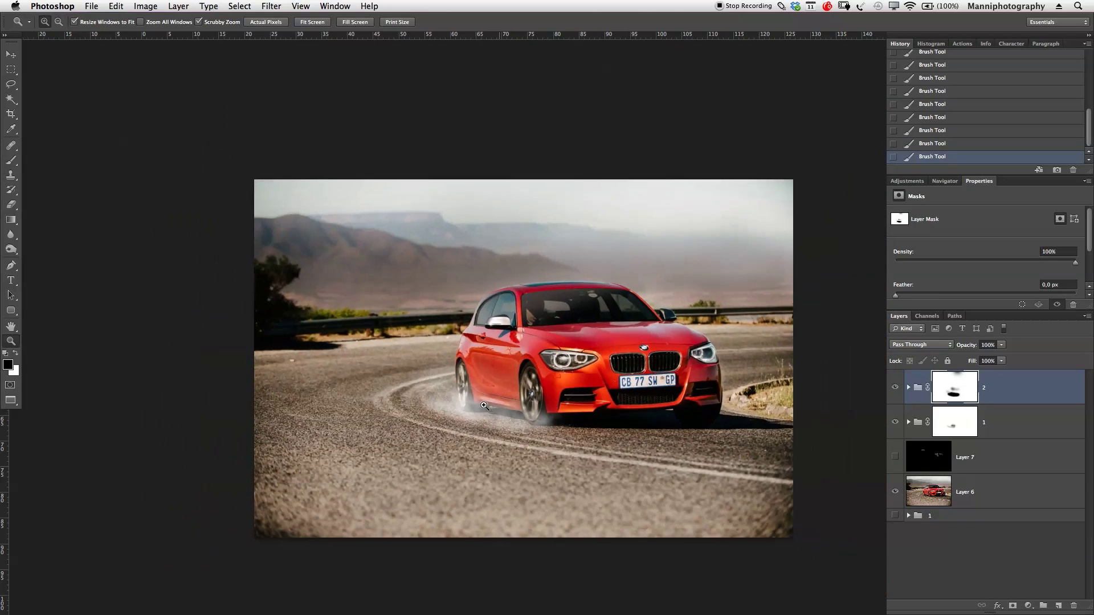
left_click(896, 389)
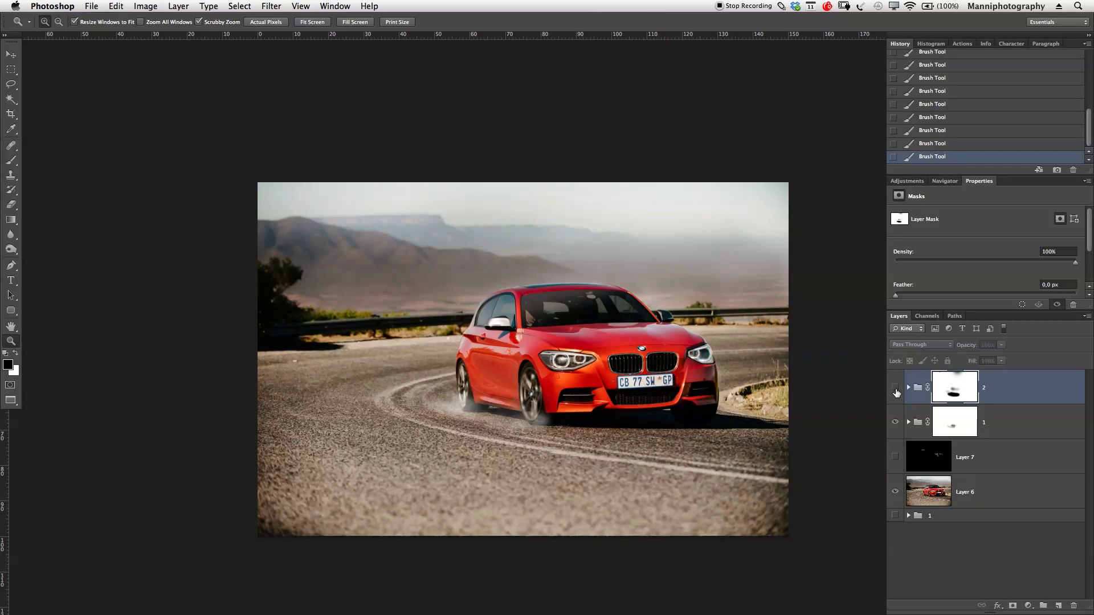
left_click(895, 389)
left_click(895, 389)
left_click(895, 389)
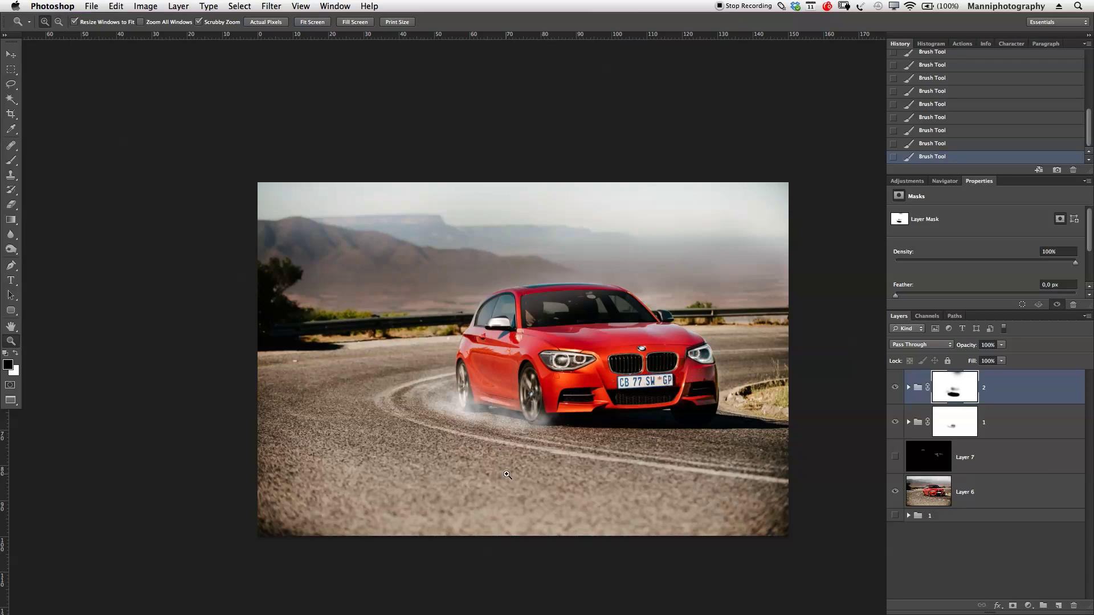
Sample a pale smoke colour from the road beside the wheels on Layer 6 as the painting colour.
key("i")
left_click_drag(497, 428, 496, 429)
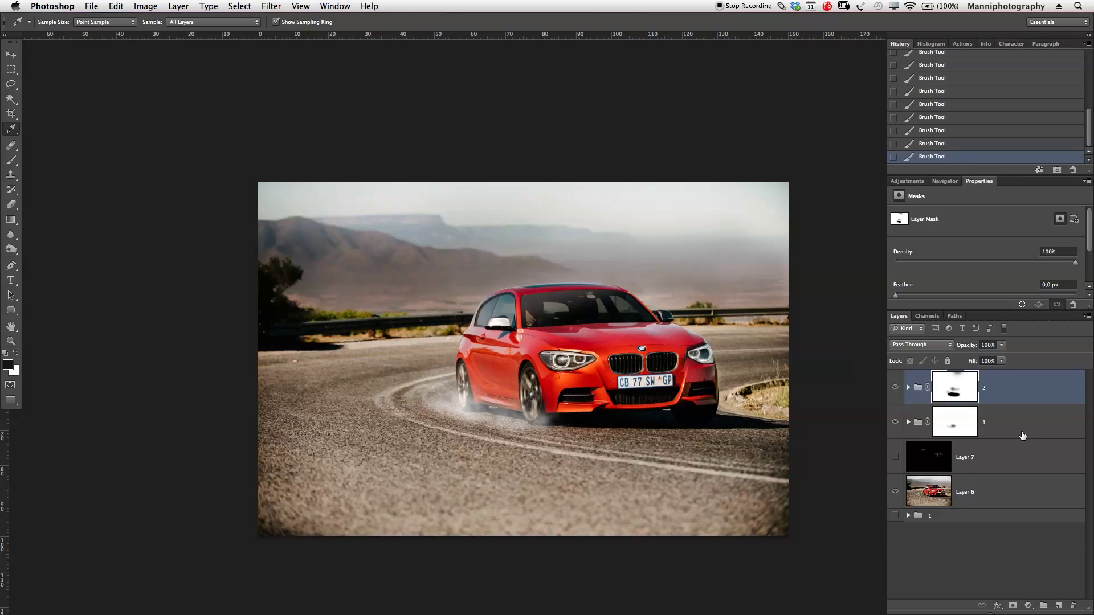
key("x")
left_click(932, 497)
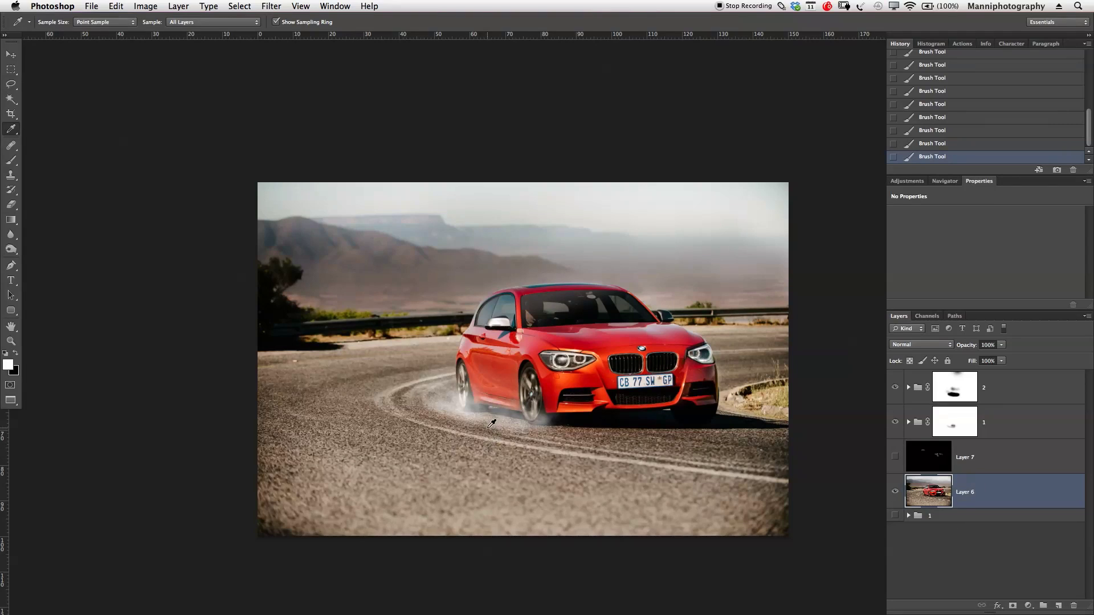
left_click_drag(491, 424, 490, 419)
key("b")
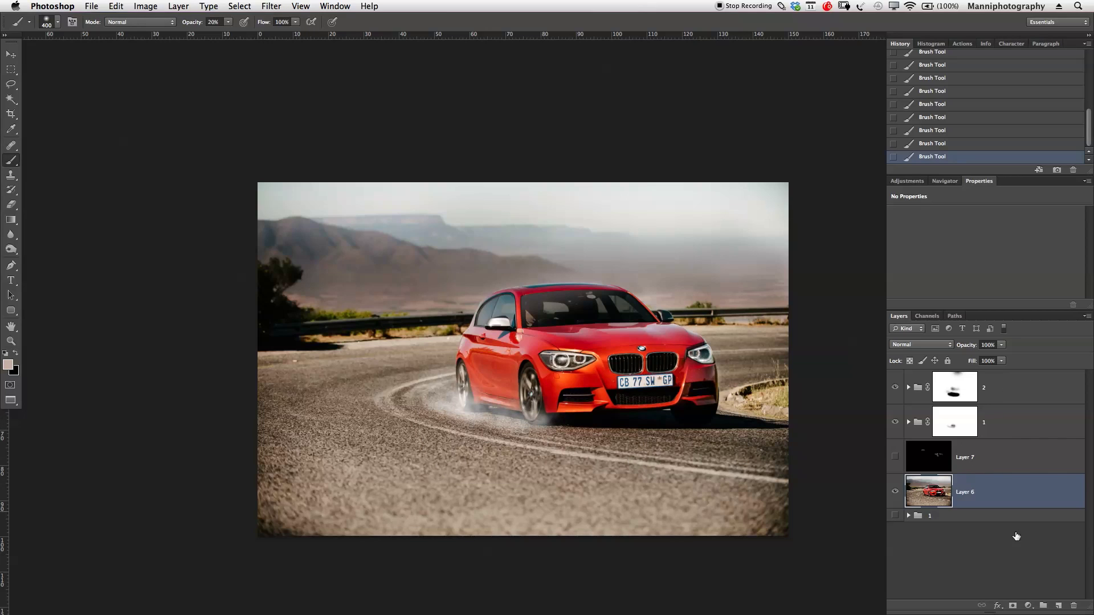
Add a new layer at the top of the layer stack and choose the 423 px smoke brush.
left_click(1060, 605)
left_click_drag(980, 492, 937, 374)
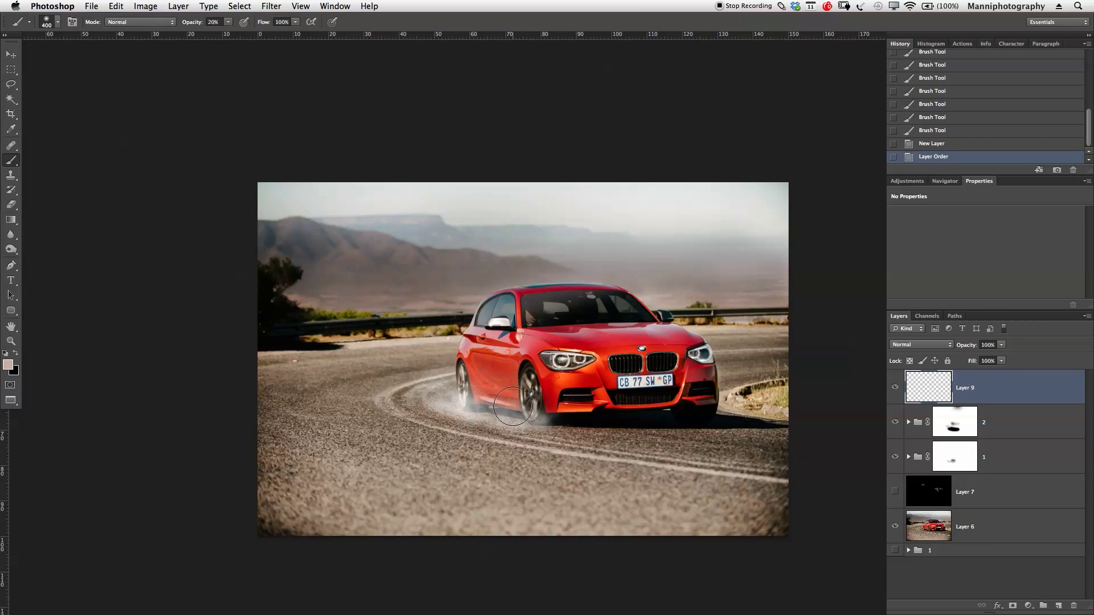
left_click(59, 23)
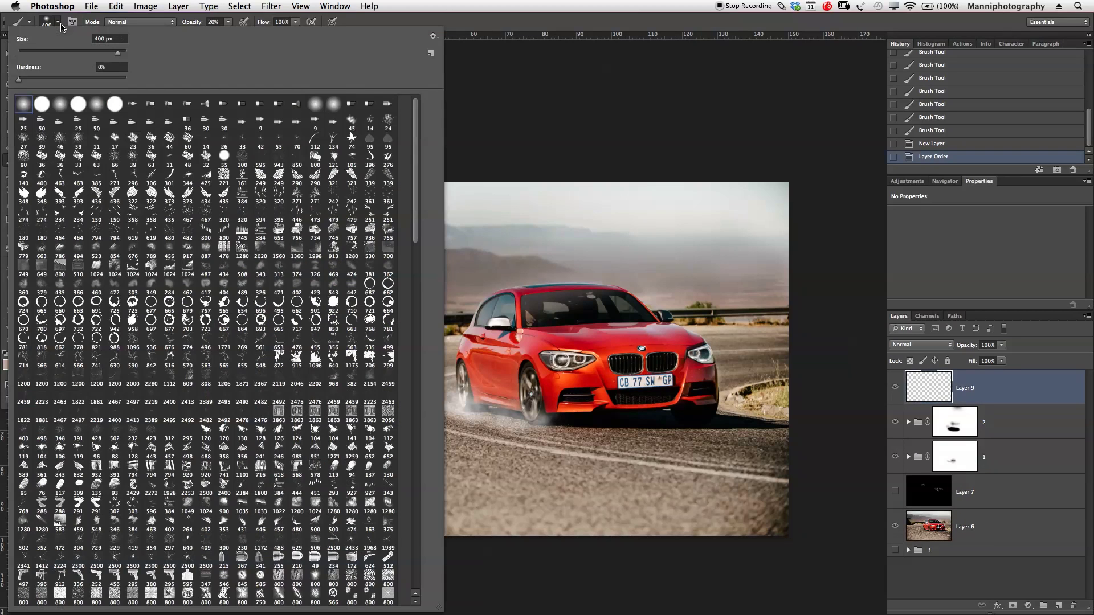
left_click(352, 284)
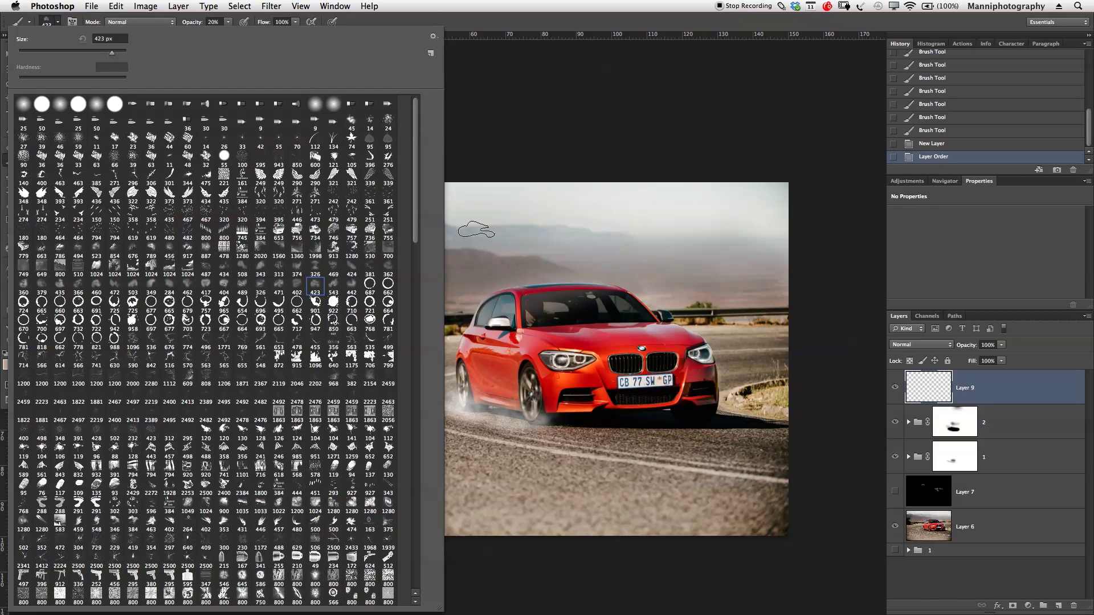
left_click(669, 200)
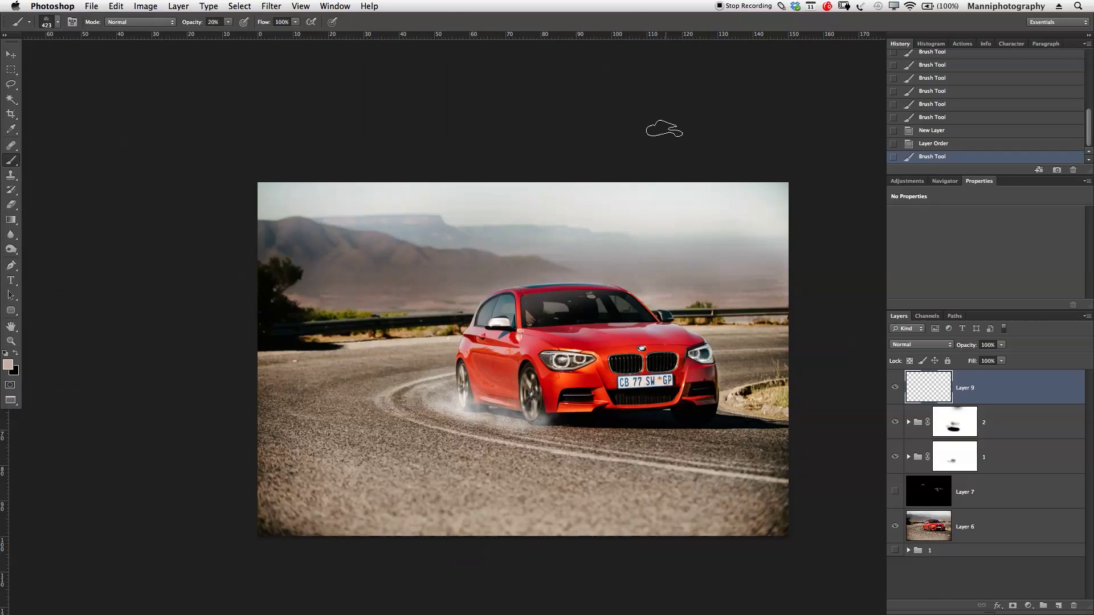
Enlarge the smoke brush to 1600 px and stamp smoke between the car's wheels at 20% and 100% opacity.
key("bracketright")
key("bracketright")
key("bracketright")
key("bracketright")
key("bracketright")
key("bracketright")
key("bracketright")
key("bracketright")
key("bracketright")
key("bracketright")
key("bracketright")
key("bracketright")
left_click(481, 400)
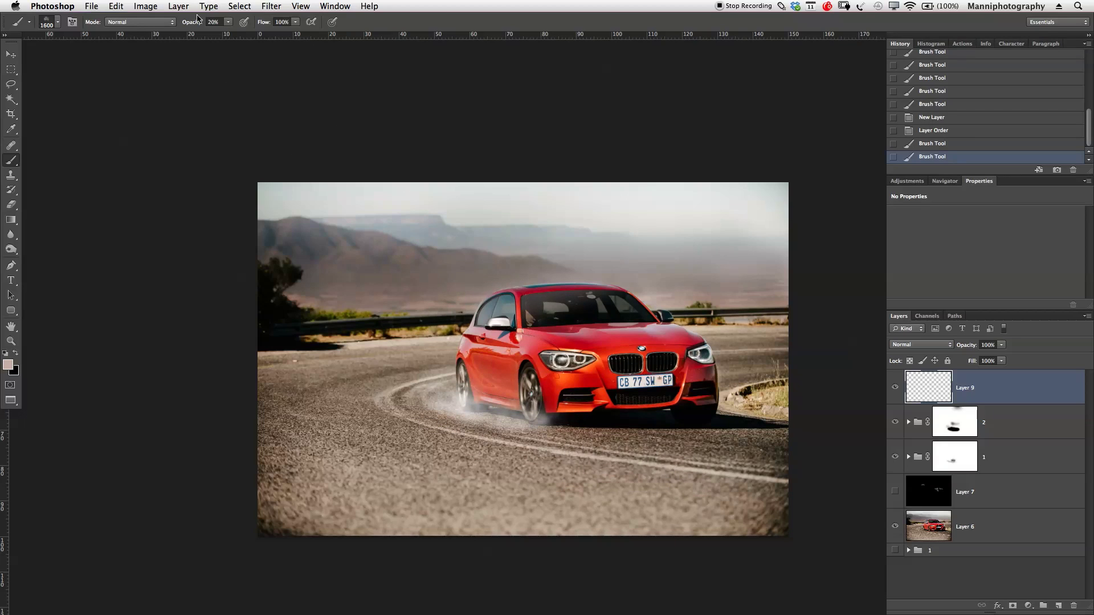
left_click(480, 401)
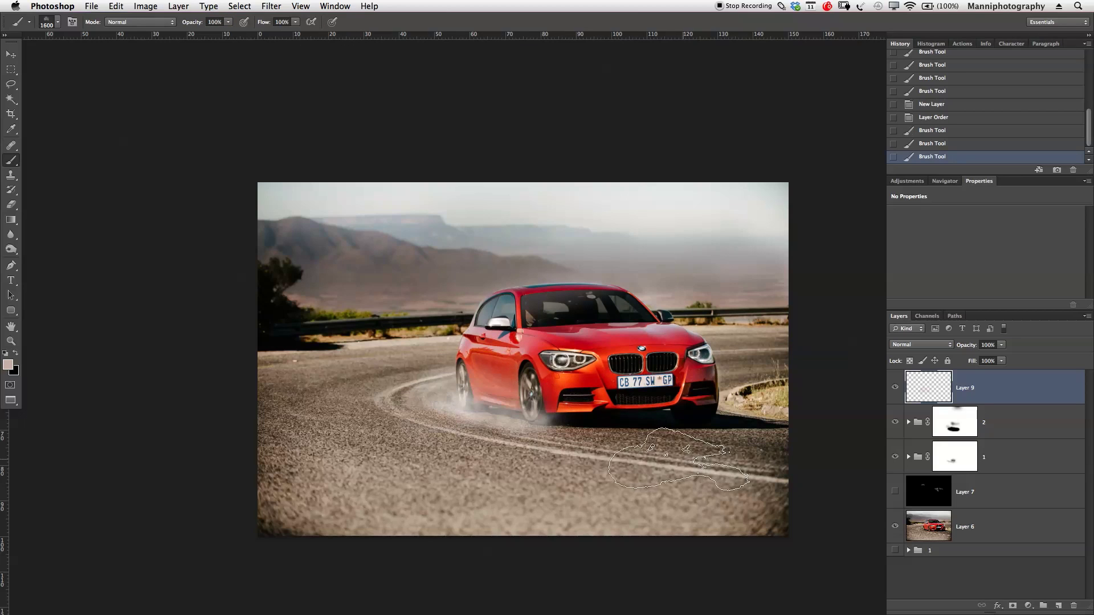
Move Layer 9's smoke slightly towards the rear wheel and reposition it with Free Transform.
key("v")
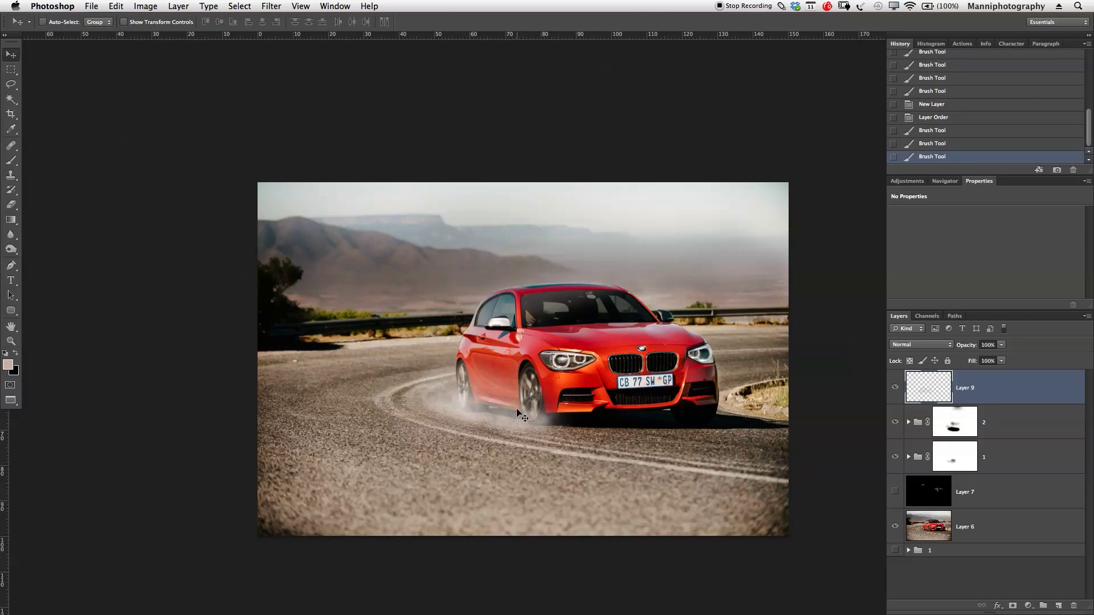
mouse_move(512, 411)
left_mouse_down()
mouse_move(495, 398)
mouse_move(614, 401)
mouse_move(501, 398)
mouse_move(498, 412)
left_mouse_up()
key("super+t")
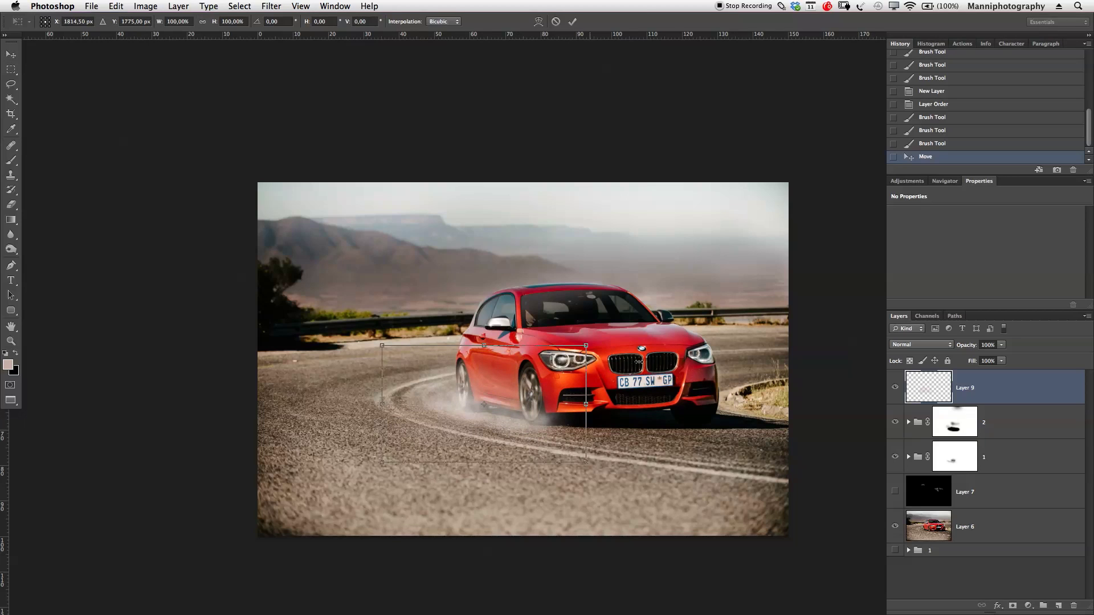
left_click_drag(522, 419, 514, 395)
left_click(573, 21)
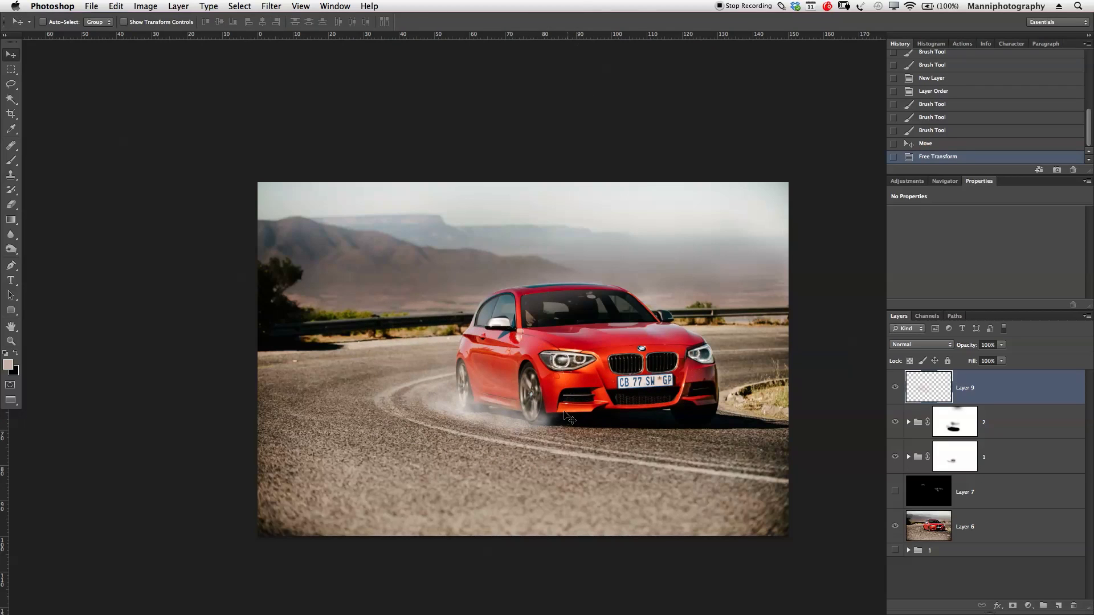
View the whole photo and compare it with Layer 9's smoke hidden and shown.
key("z")
left_click_drag(531, 472, 512, 479)
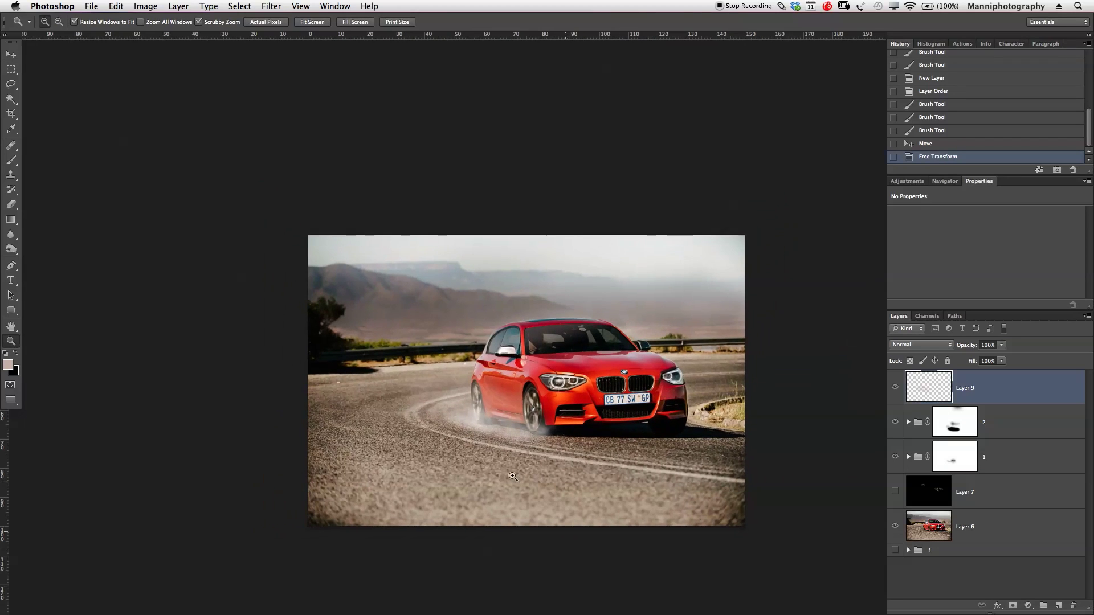
left_click(895, 387)
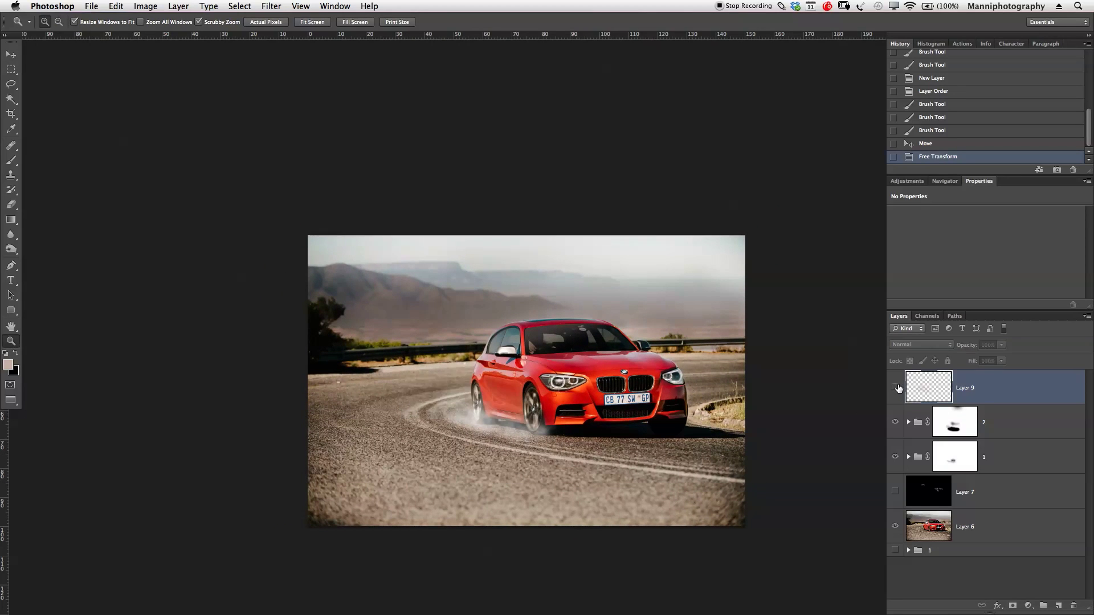
left_click(894, 387)
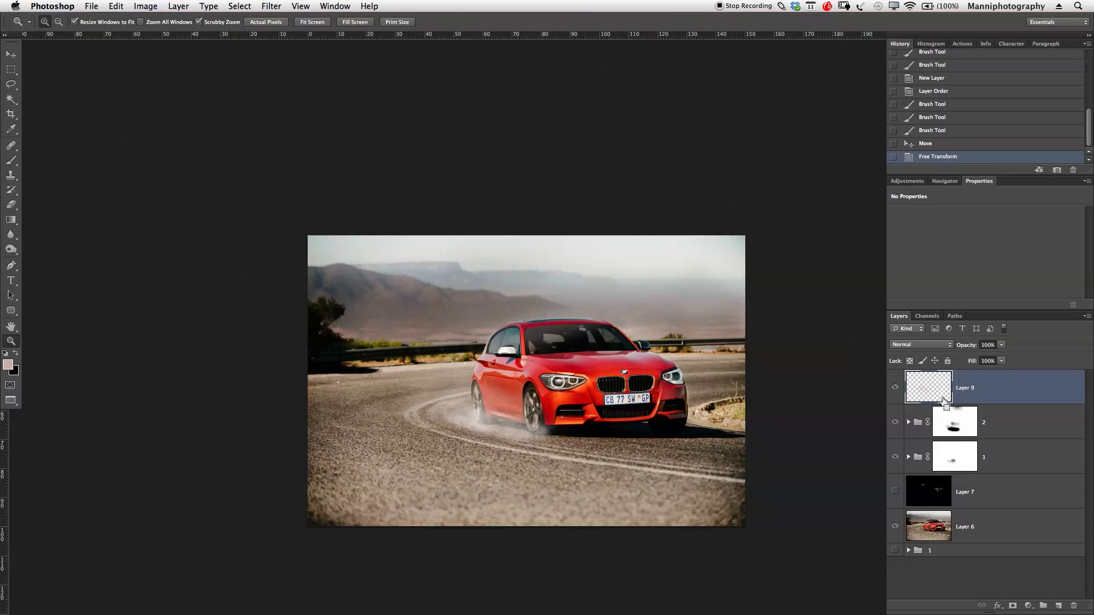
Duplicate Layer 9 and move the copy's smoke closer to the car.
key("super+j")
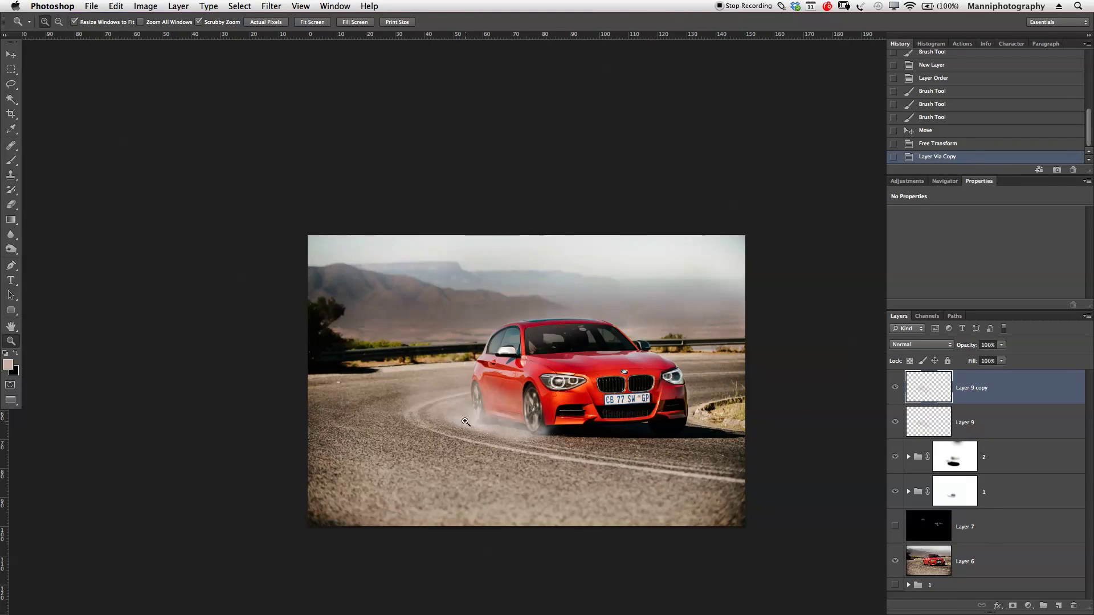
key("v")
left_click_drag(469, 393, 493, 389)
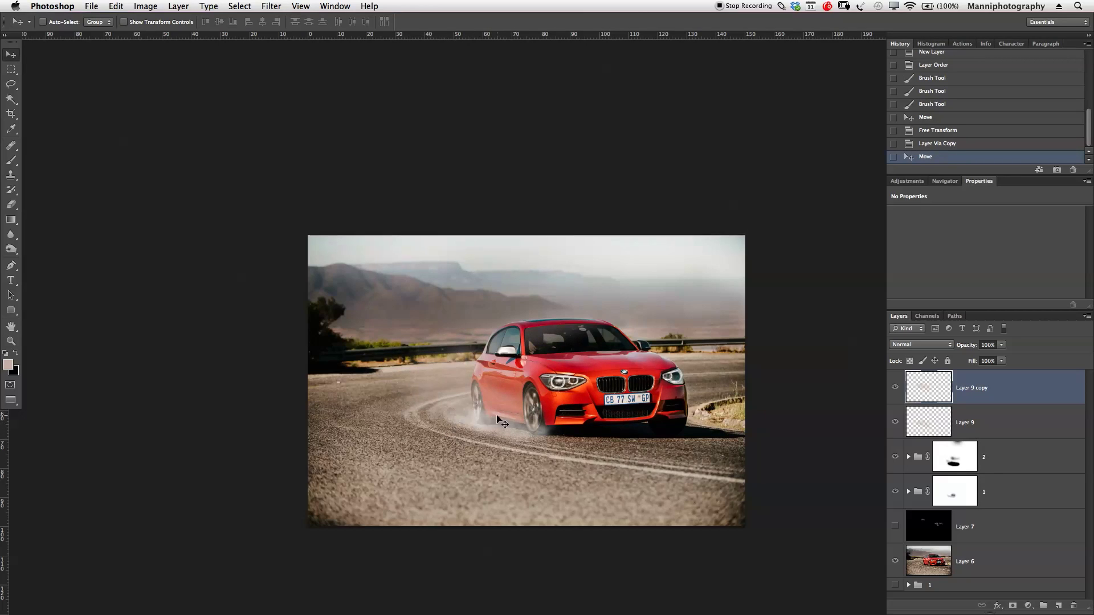
Add a new empty layer, place it between group 1 and Layer 7, and name it D&B.
left_click(1058, 606)
left_click_drag(936, 393, 934, 541)
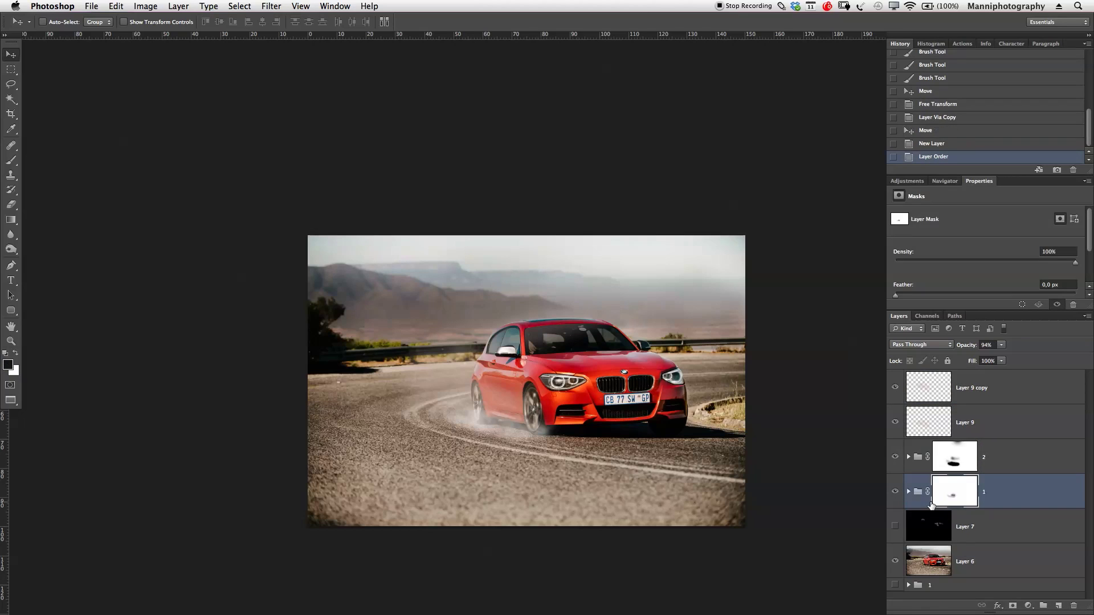
key("super+z")
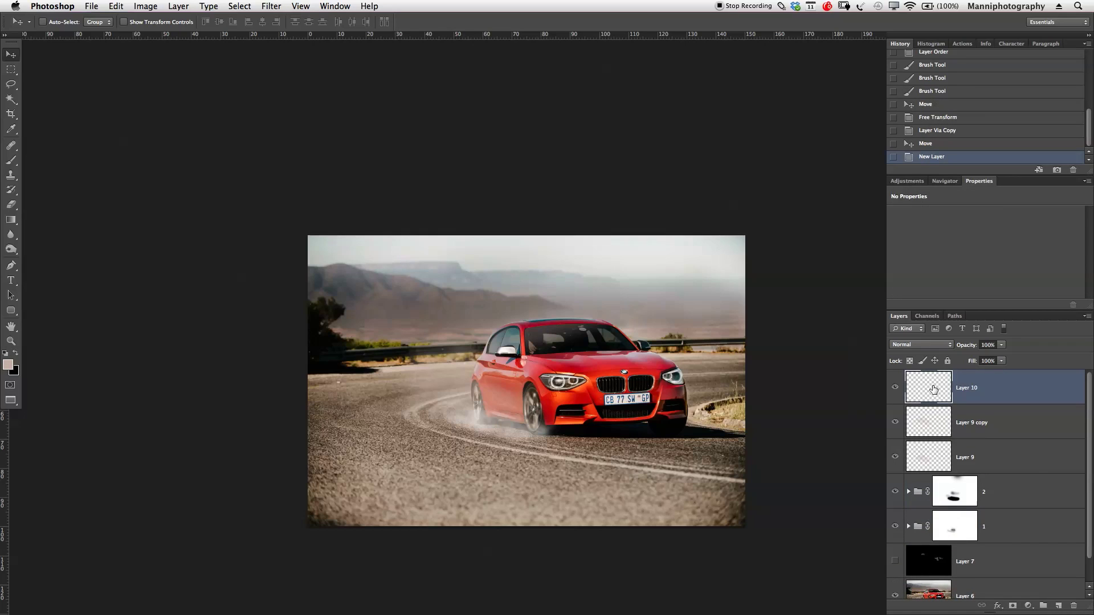
left_click_drag(934, 390, 898, 548)
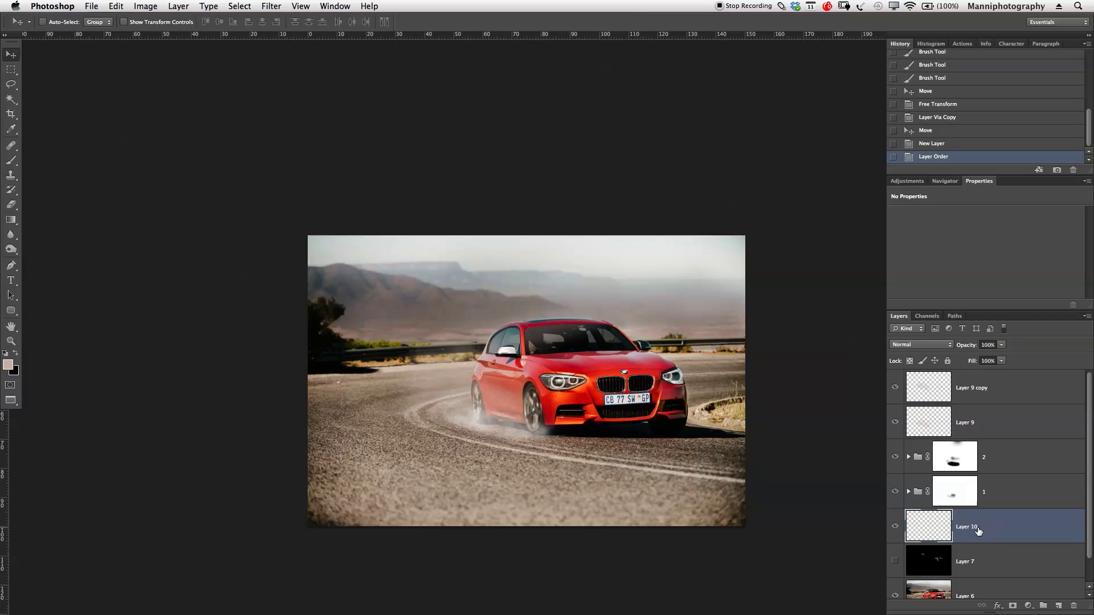
type("D&B")
key("Return")
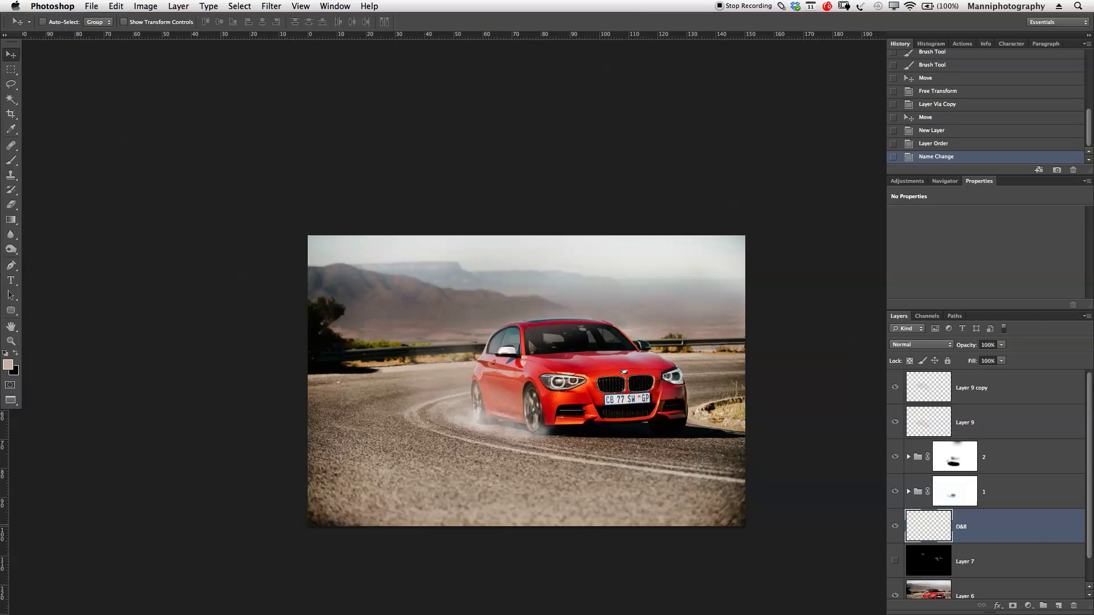
Fill the whole D&B layer with 50% gray and set its blend mode to Soft Light.
key("z")
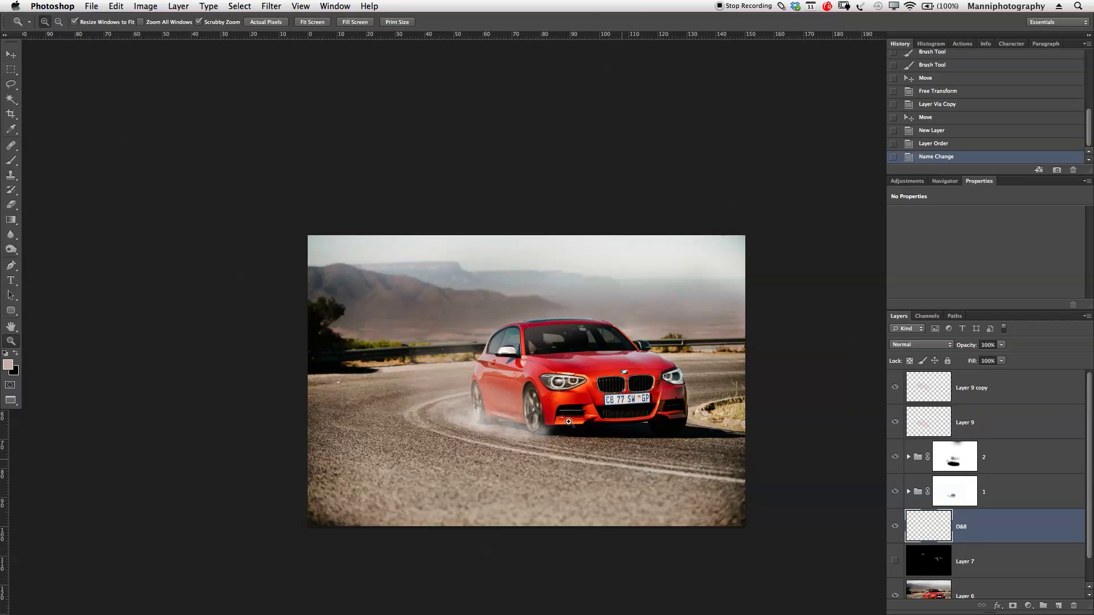
left_click(550, 395)
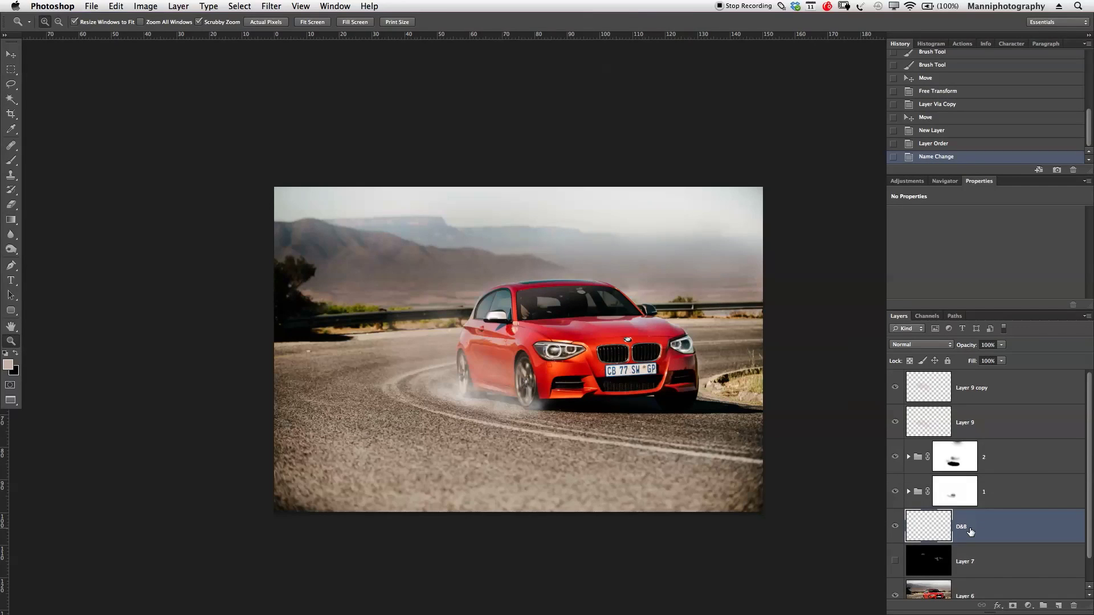
key("super+a")
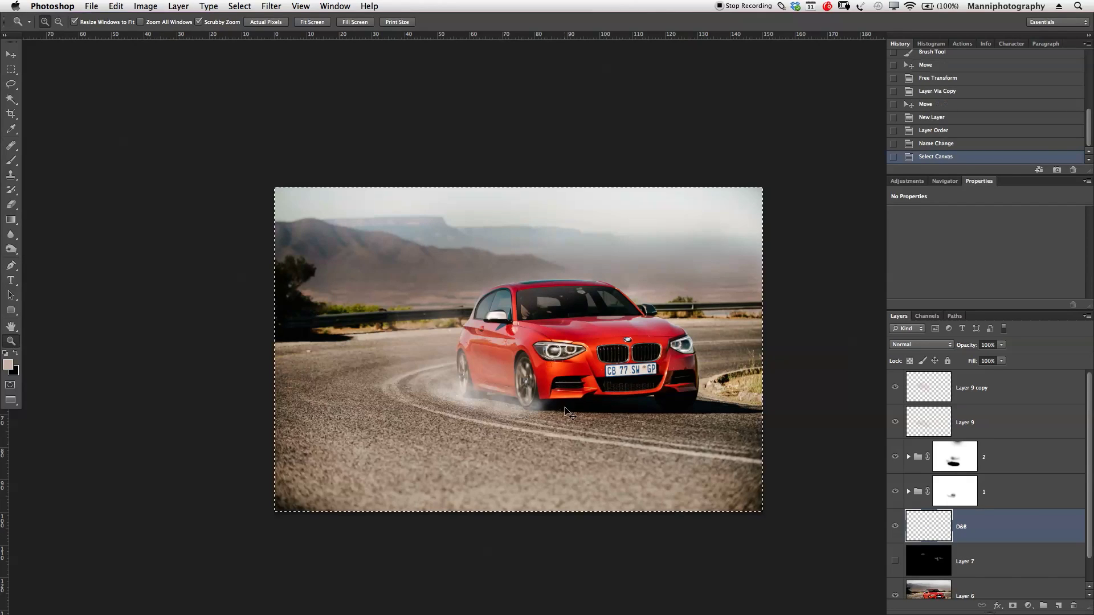
key("m")
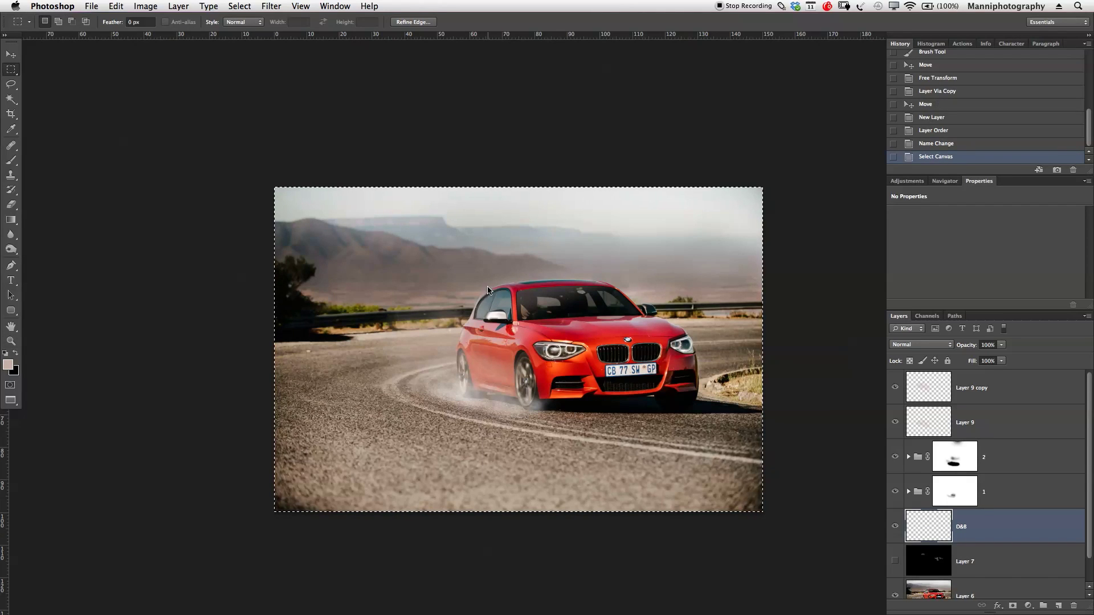
right_click(487, 288)
left_click(535, 432)
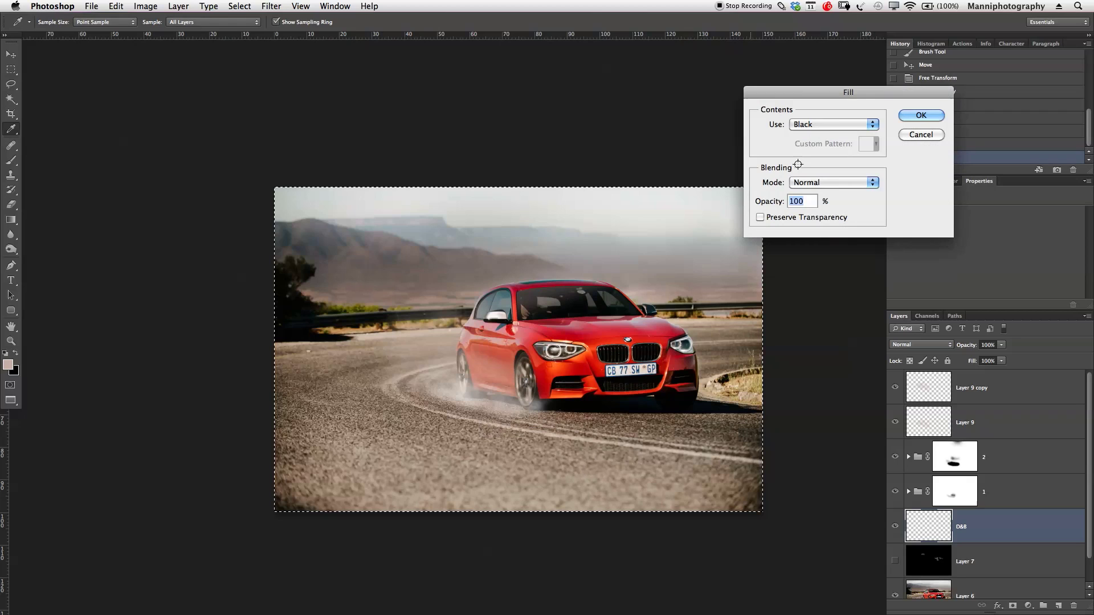
left_click(826, 124)
left_click(824, 134)
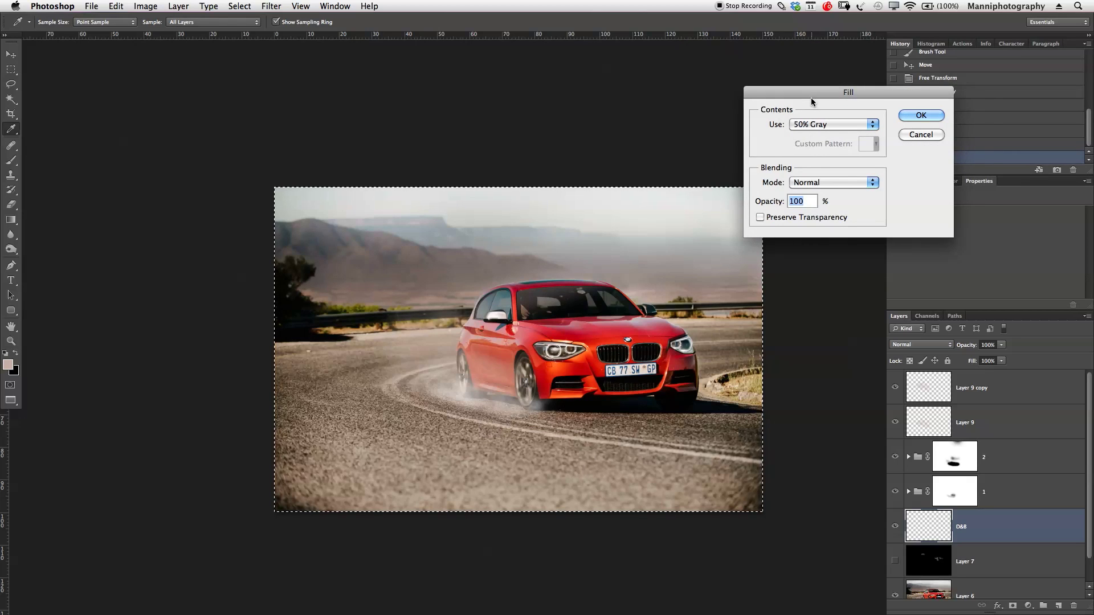
left_click_drag(812, 96, 837, 94)
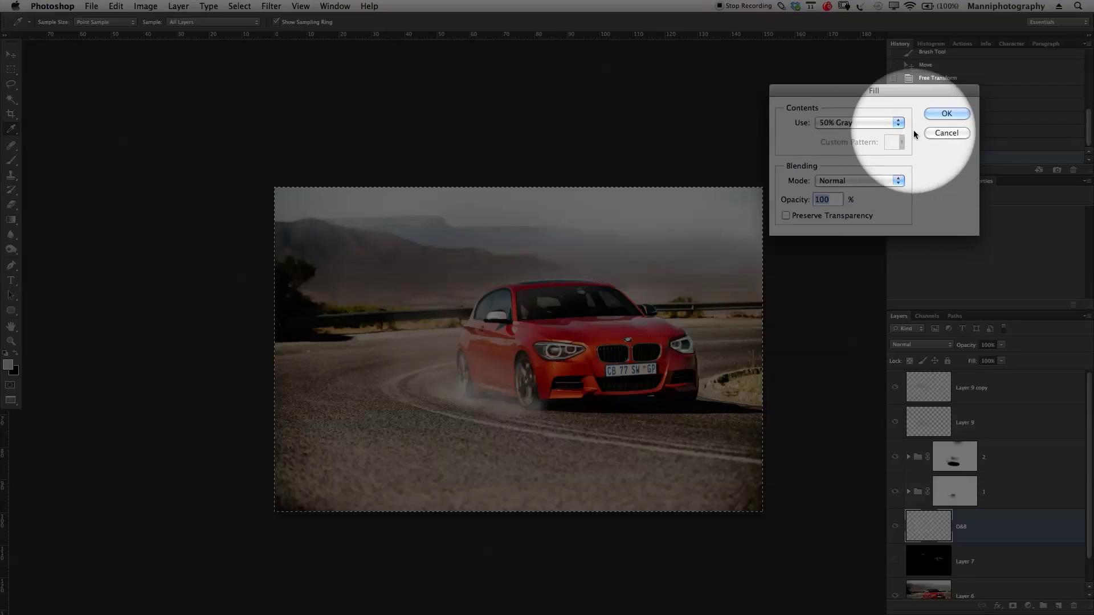
left_click(946, 113)
key("m")
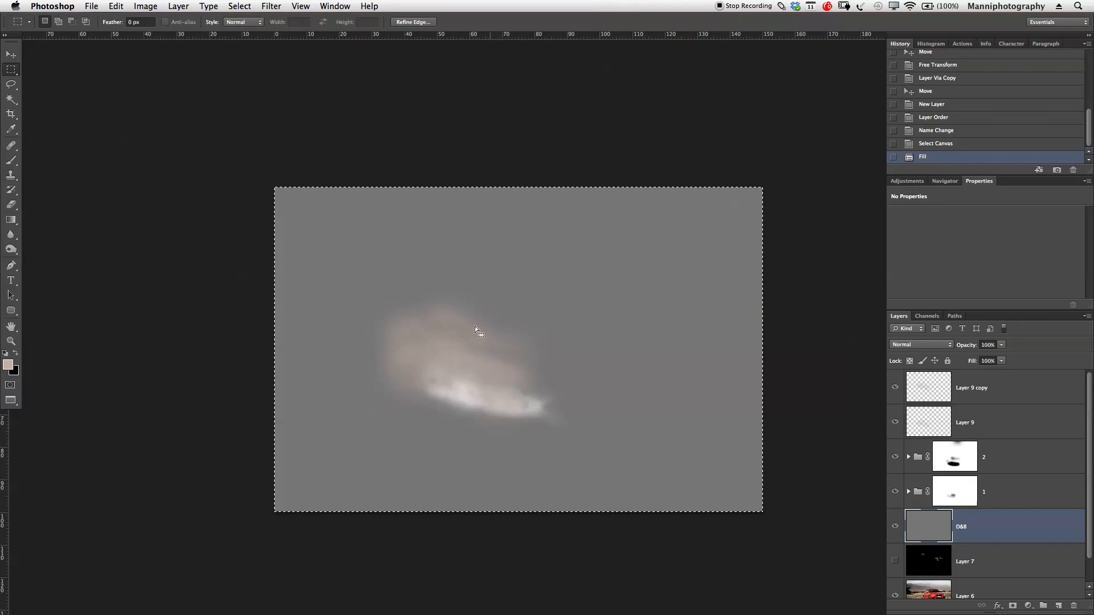
left_click(925, 344)
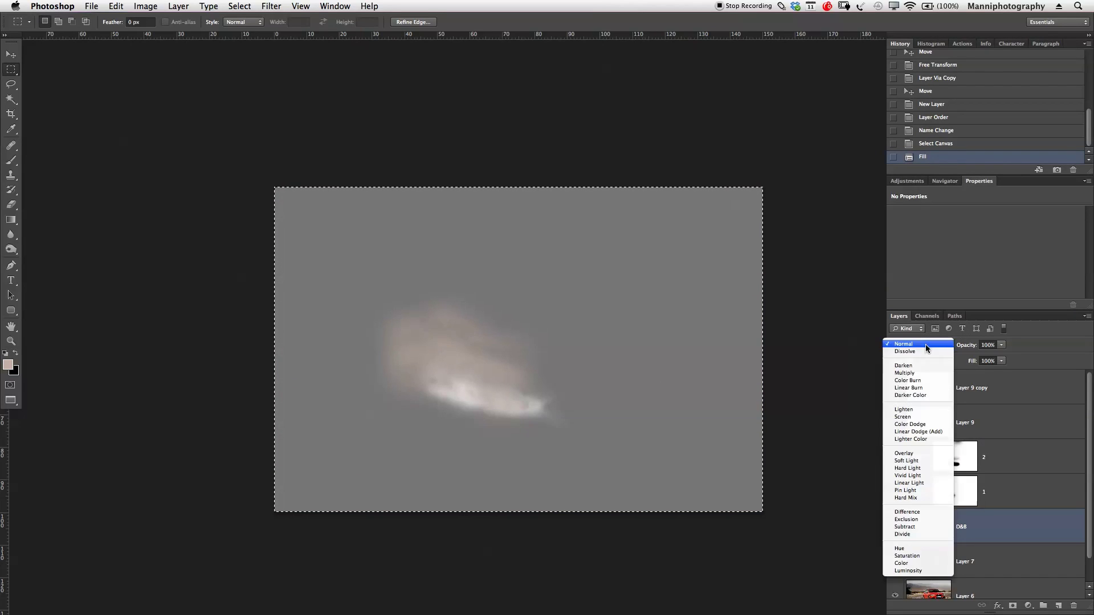
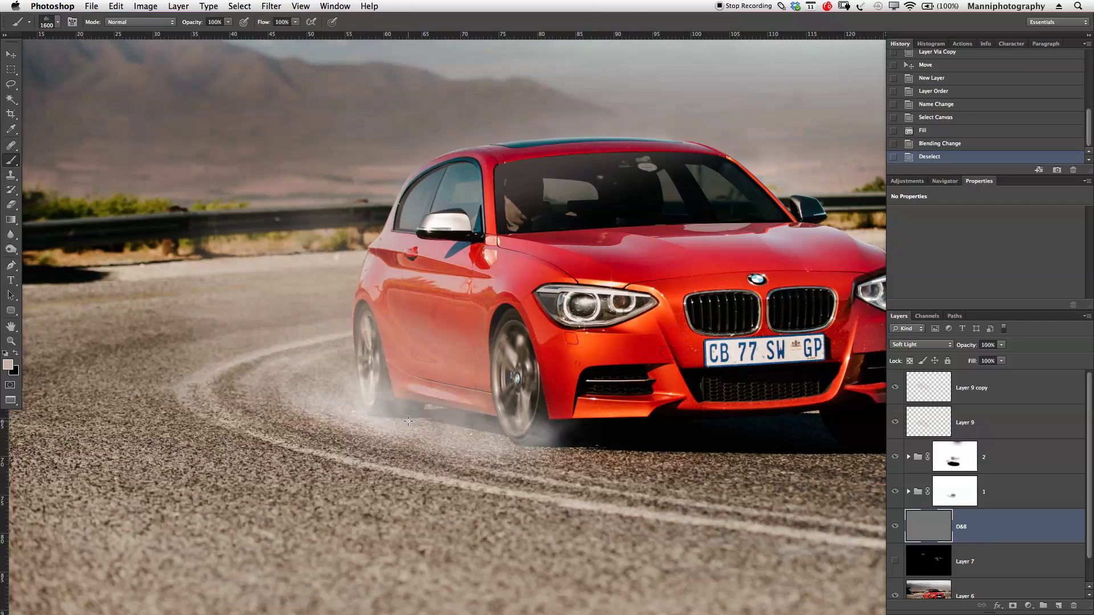
Dodge around the front wheel on the D&B layer with a white soft round brush at 45 px and 9% opacity.
right_click(66, 67)
double_click(21, 105)
key("bracketleft")
key("bracketleft")
key("bracketleft")
key("bracketleft")
key("bracketleft")
key("bracketleft")
key("bracketleft")
key("bracketleft")
key("bracketleft")
key("bracketleft")
key("bracketleft")
key("bracketleft")
key("bracketleft")
key("bracketleft")
key("bracketleft")
key("bracketleft")
key("bracketleft")
key("d")
key("x")
key("bracketleft")
left_click_drag(189, 25, 135, 31)
key("bracketleft")
mouse_move(527, 429)
left_mouse_down()
mouse_move(501, 432)
mouse_move(491, 417)
mouse_move(531, 425)
mouse_move(499, 423)
mouse_move(515, 416)
mouse_move(506, 414)
mouse_move(527, 432)
mouse_move(513, 402)
left_mouse_up()
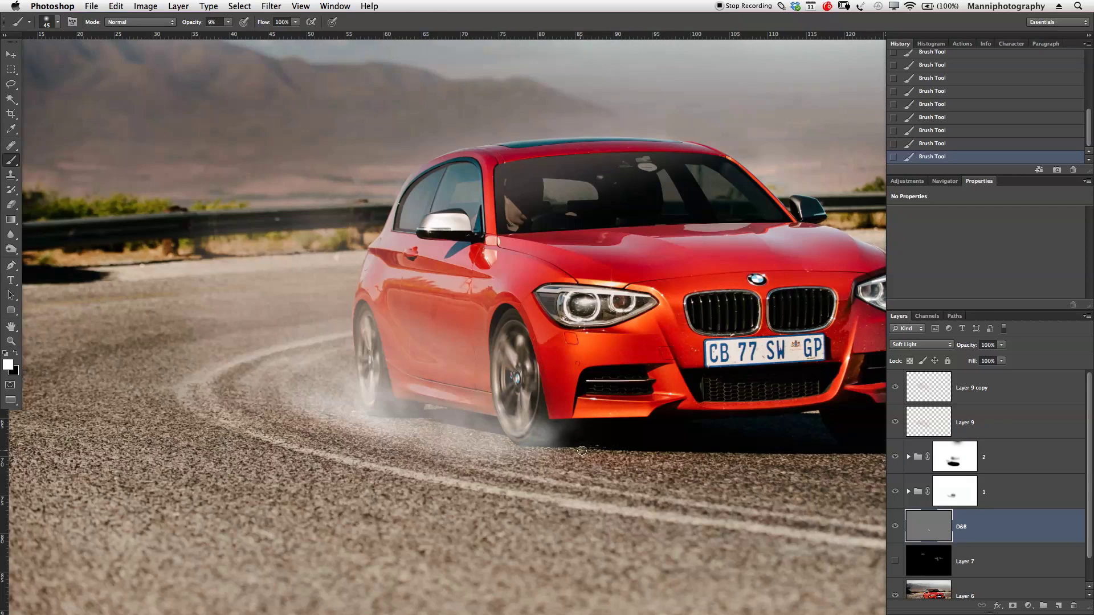
Compare the photo with the D&B layer hidden and shown.
left_click(896, 528)
left_click(896, 527)
left_click(896, 528)
left_click(896, 528)
Brighten the road and smoke around the wheels on the D&B layer with the white brush at up to 125 px.
key("bracketright")
key("bracketright")
key("bracketright")
key("bracketright")
key("bracketright")
key("bracketright")
key("bracketright")
key("bracketright")
key("bracketright")
key("bracketright")
key("bracketright")
key("bracketleft")
key("bracketleft")
key("bracketleft")
key("bracketleft")
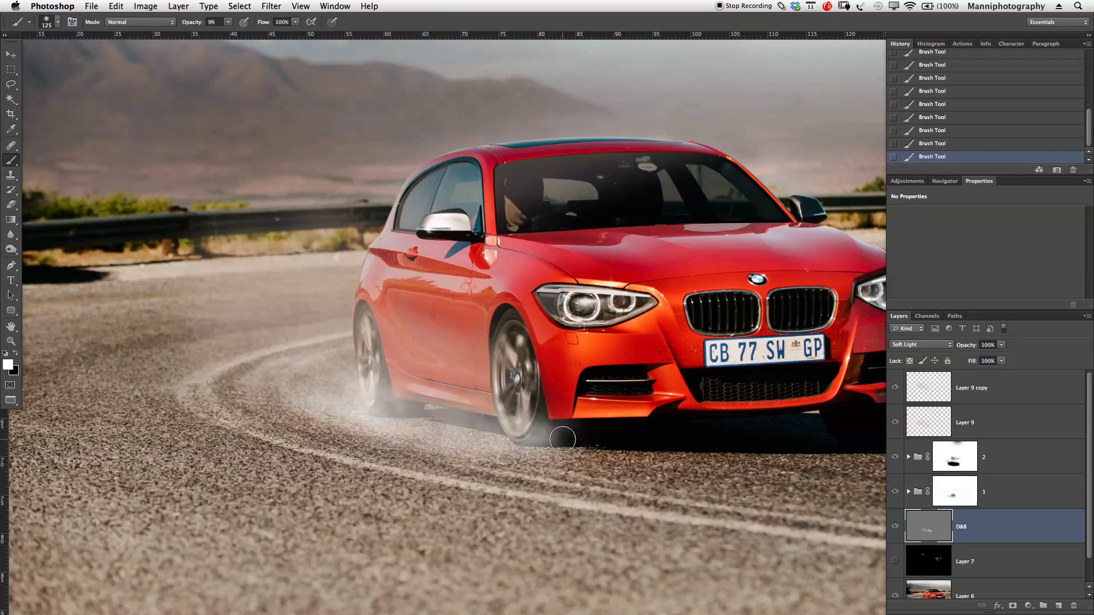
Burn the smoke's darker areas near the wheels on the D&B layer with black at about 60 px, and check the whole photo.
key("bracketleft")
key("x")
key("bracketleft")
key("bracketleft")
key("bracketleft")
key("bracketleft")
key("bracketright")
key("bracketleft")
key("bracketleft")
key("bracketleft")
key("bracketleft")
key("bracketleft")
key("bracketleft")
key("bracketleft")
key("bracketright")
key("bracketright")
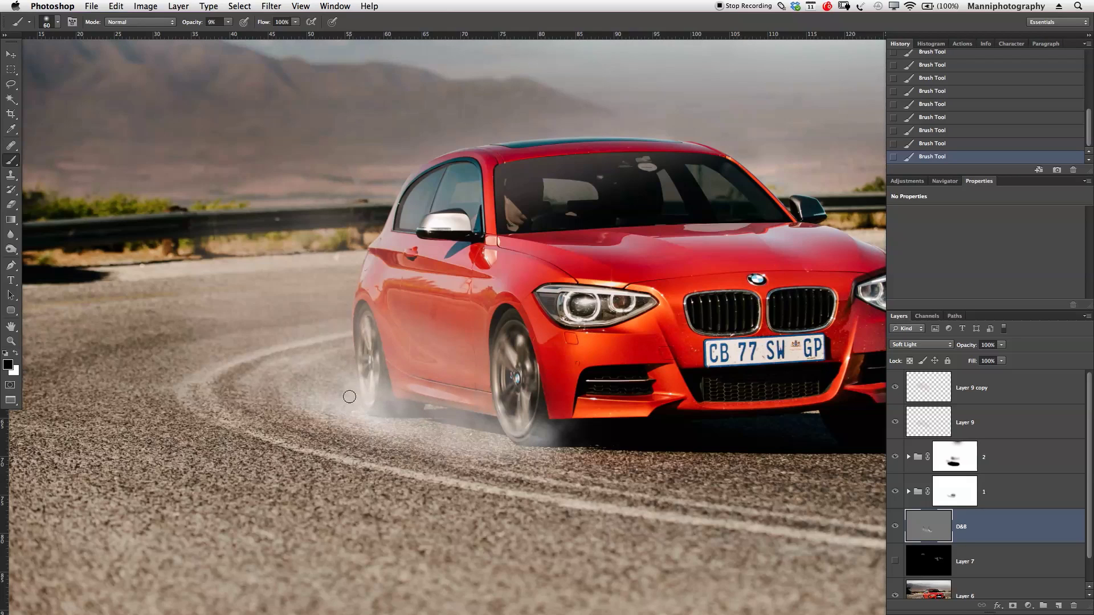
key("z")
left_click(625, 453, "alt")
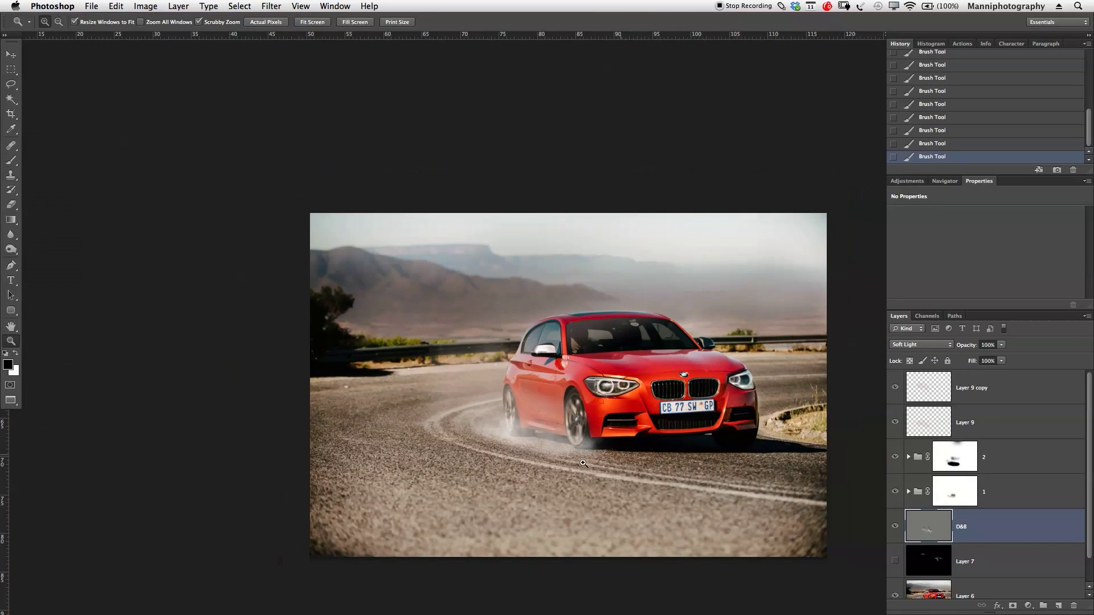
Check the dodging and burning on the whole photo by hiding and showing the D&B layer.
left_click(896, 528)
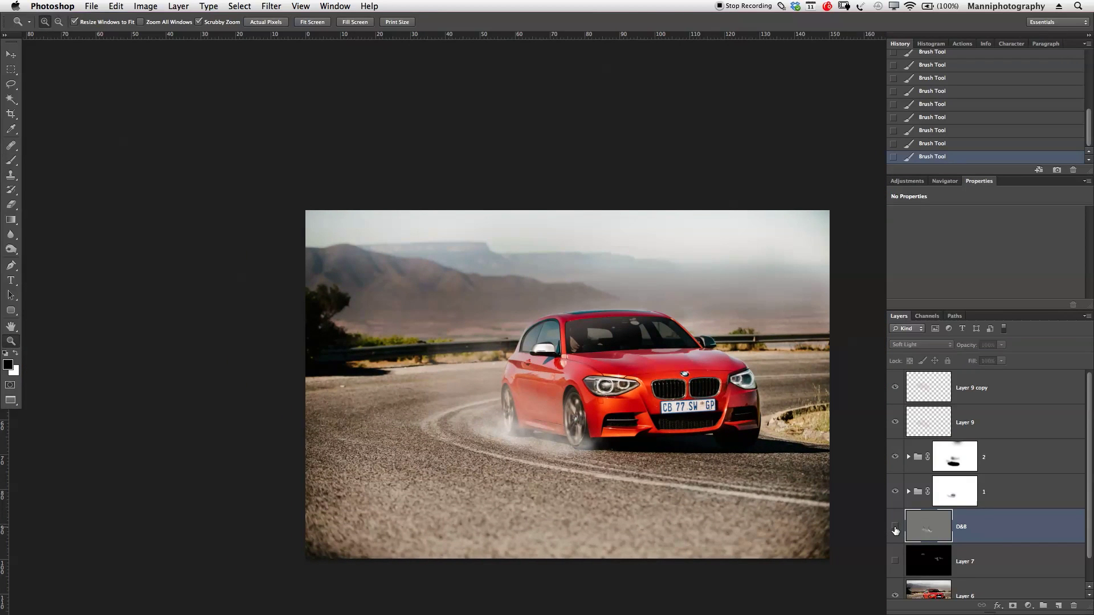
left_click(896, 529)
left_click(898, 530)
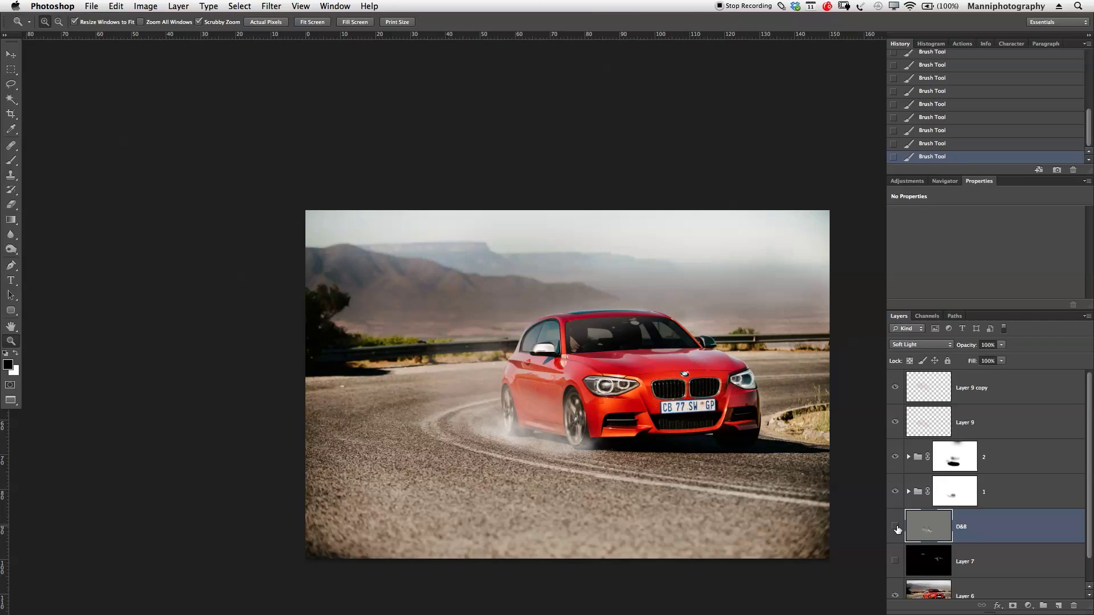
left_click(895, 527)
left_click_drag(593, 444, 573, 449)
Group Layer 9 copy, Layer 9, groups 2 and 1, and the D&B layer, and name the group Dust.
left_click_drag(1063, 495, 1029, 404)
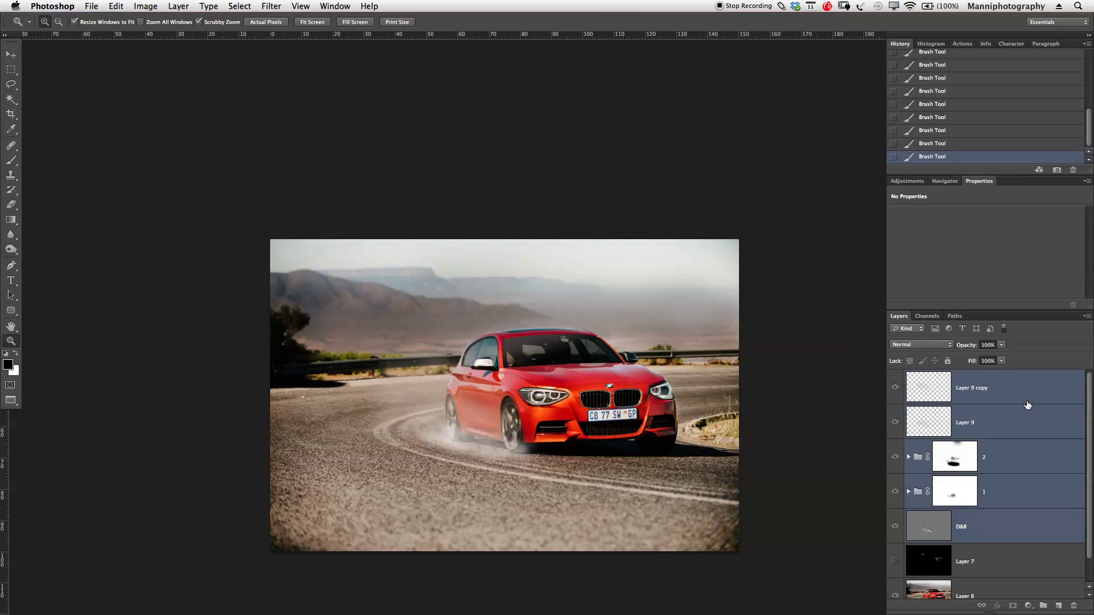
key("super+g")
double_click(940, 377)
type("Du")
key("Return")
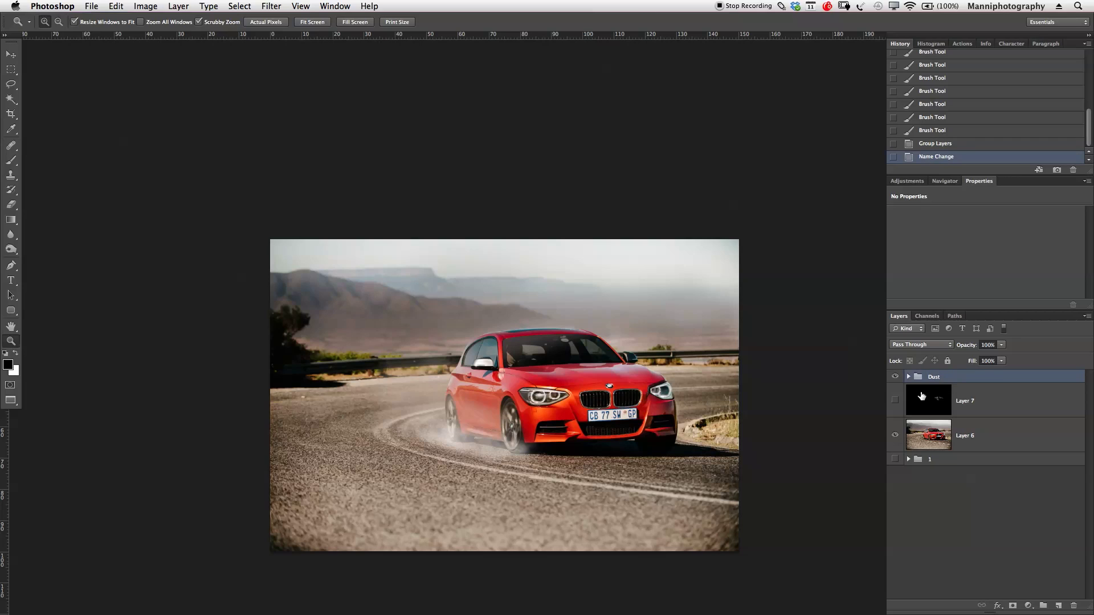
Compare the photo with the Dust group hidden and shown.
left_click(894, 377)
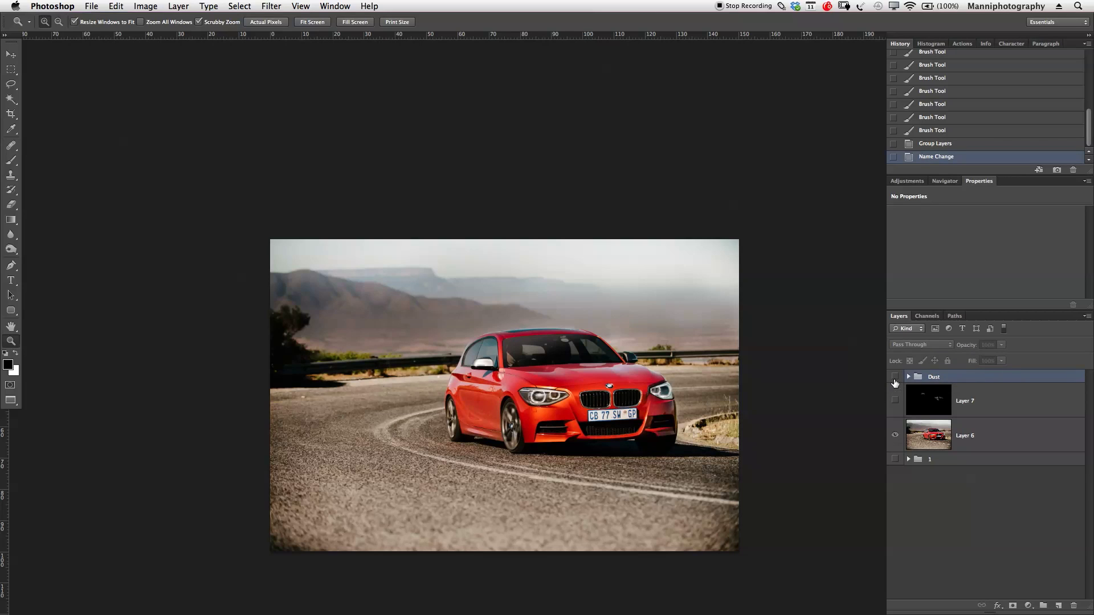
left_click(894, 377)
left_click(895, 377)
left_click(895, 376)
left_click(895, 377)
left_click(895, 376)
left_click(895, 376)
left_click(895, 377)
left_click(896, 377)
left_click(895, 376)
scroll(882, 385, "down", 1)
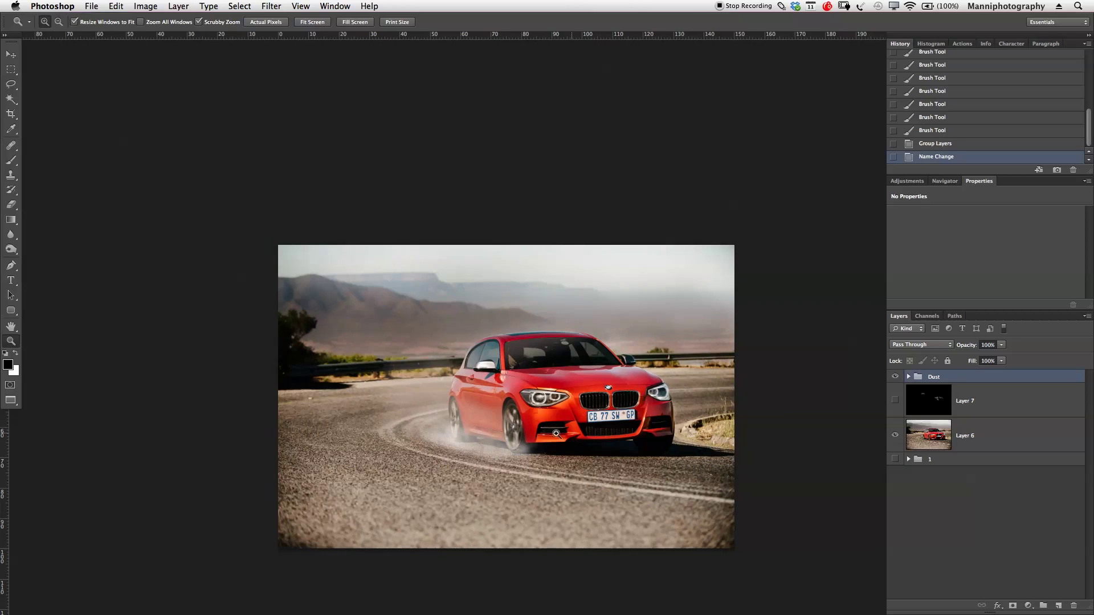
Hide the Dust group, then move the older group 1 directly above Layer 6 and show it.
left_click(895, 376)
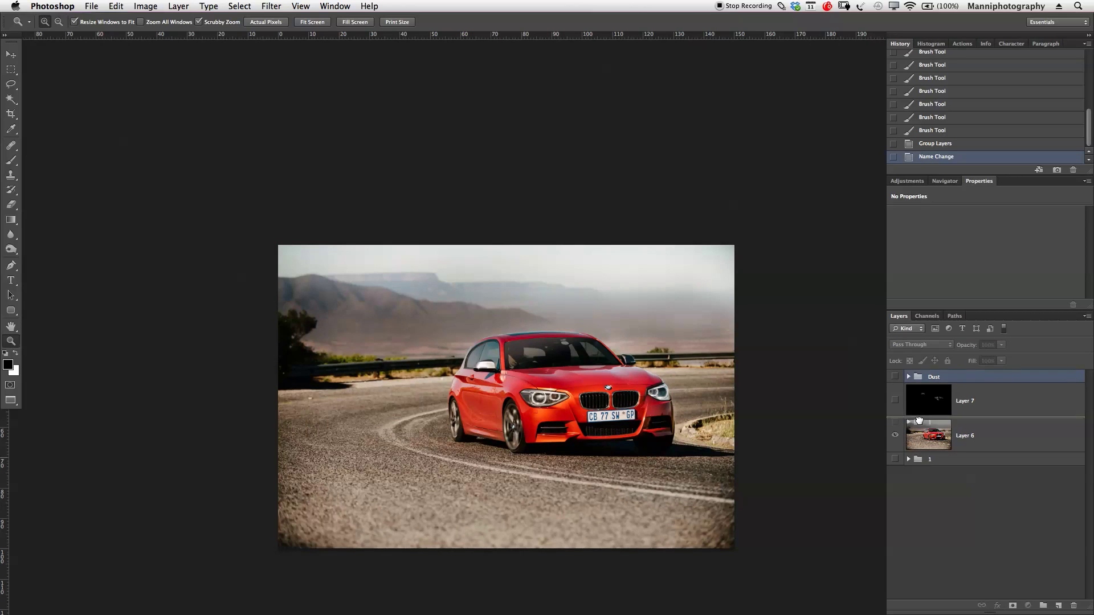
left_click_drag(915, 425, 912, 424)
left_click(895, 425)
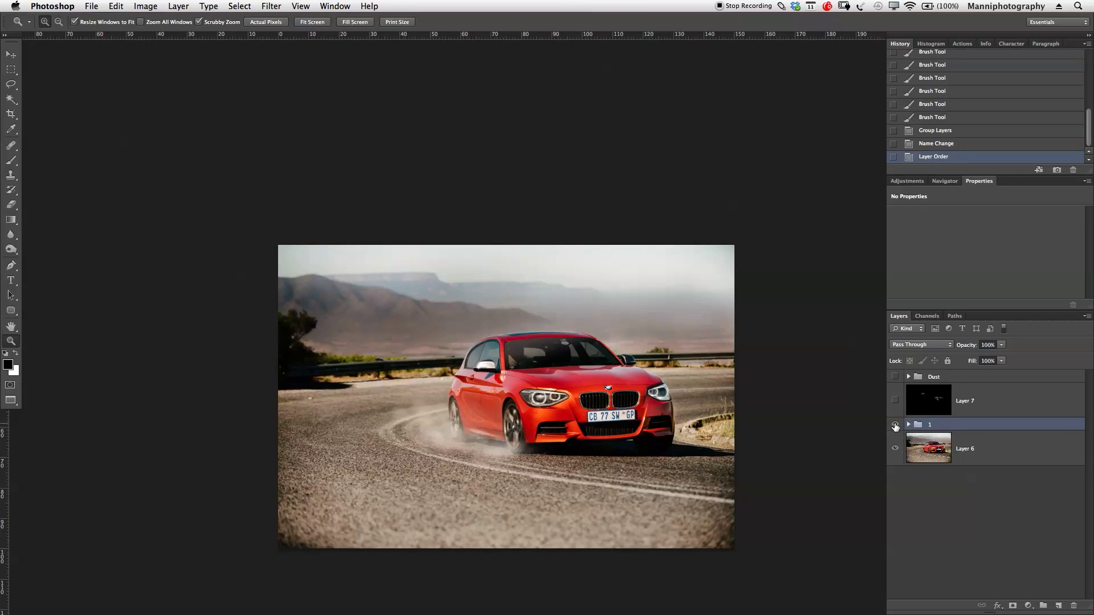
Compare the smoke of the older group 1 with that of the Dust group by showing them alternately.
left_click(895, 425)
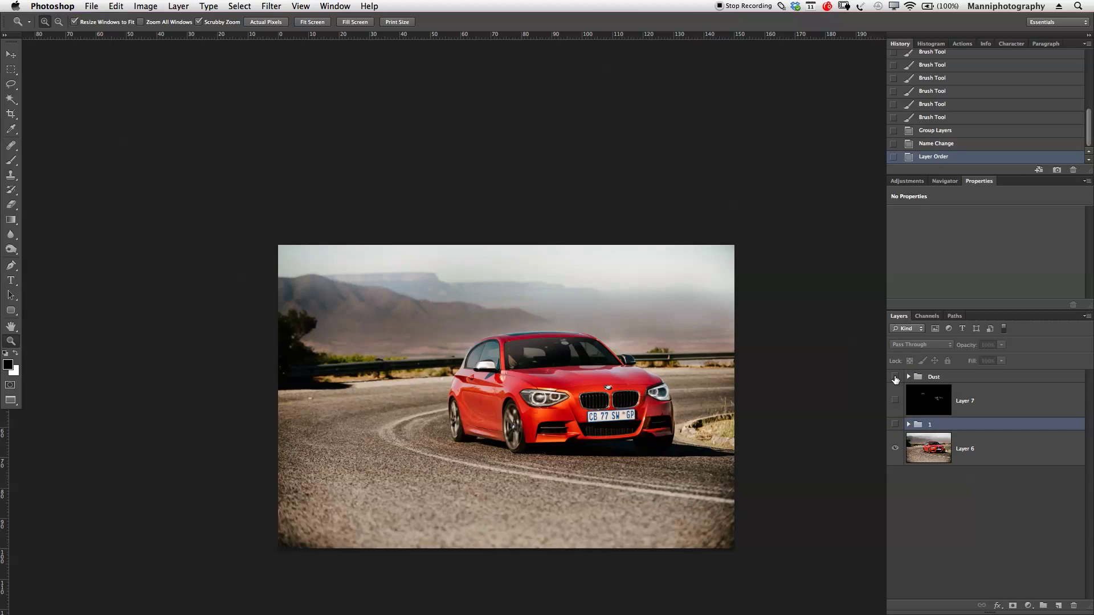
left_click(895, 377)
left_click(895, 425)
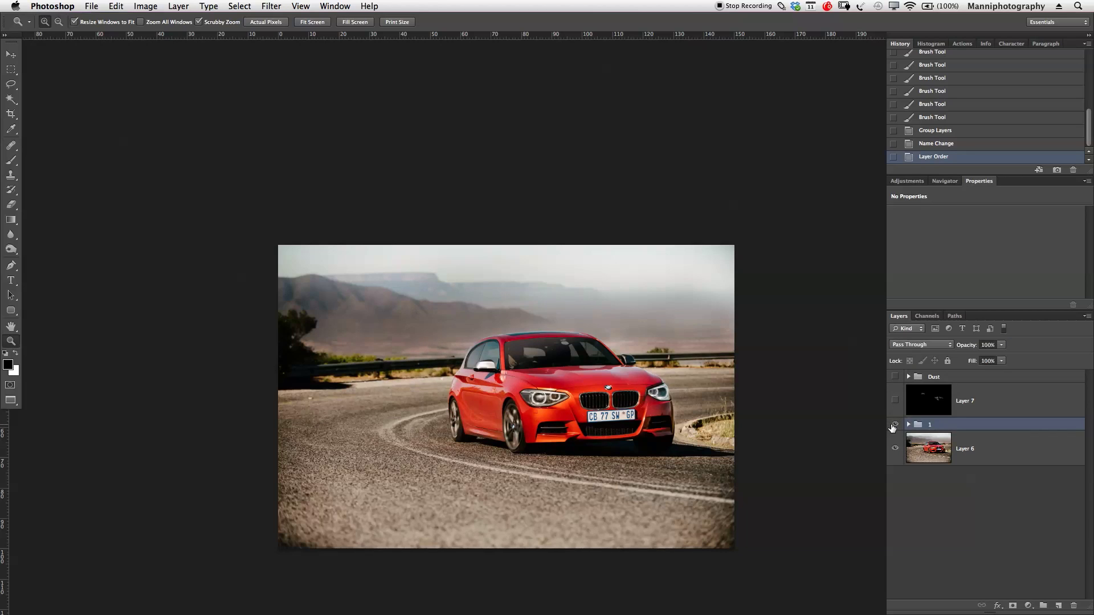
left_click(895, 425)
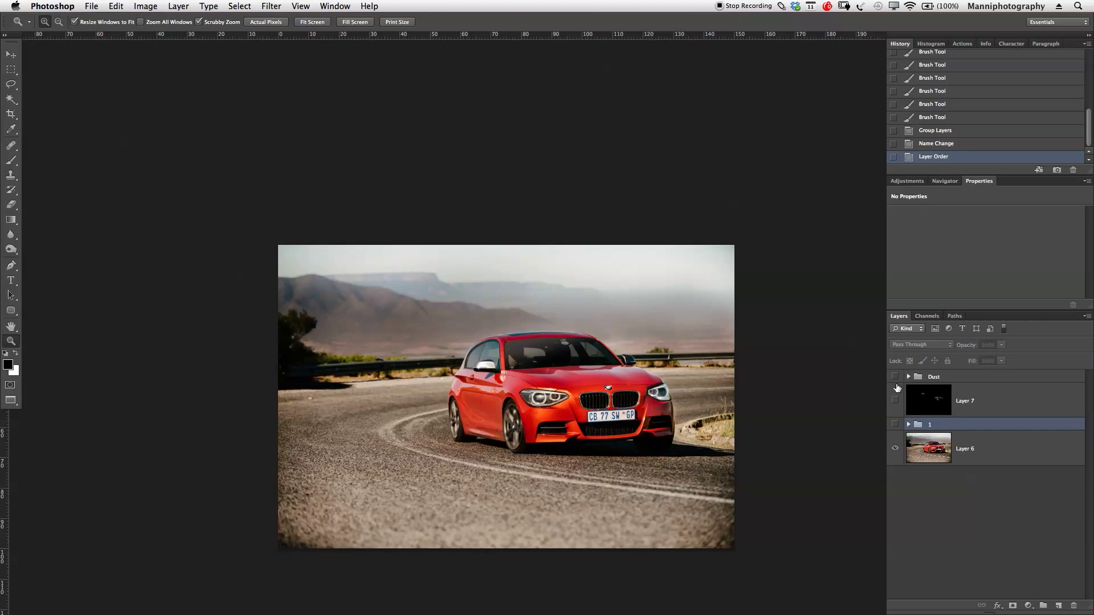
left_click(895, 377)
Lower the opacity of smoke groups 2 and 1 inside the Dust group.
left_click(909, 377)
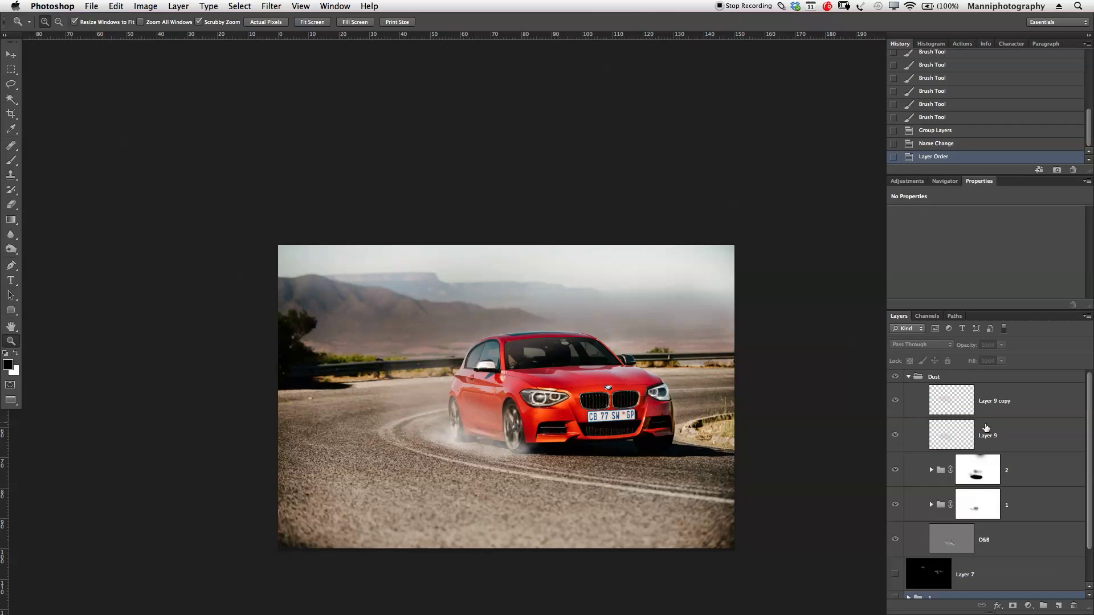
left_click(1017, 436)
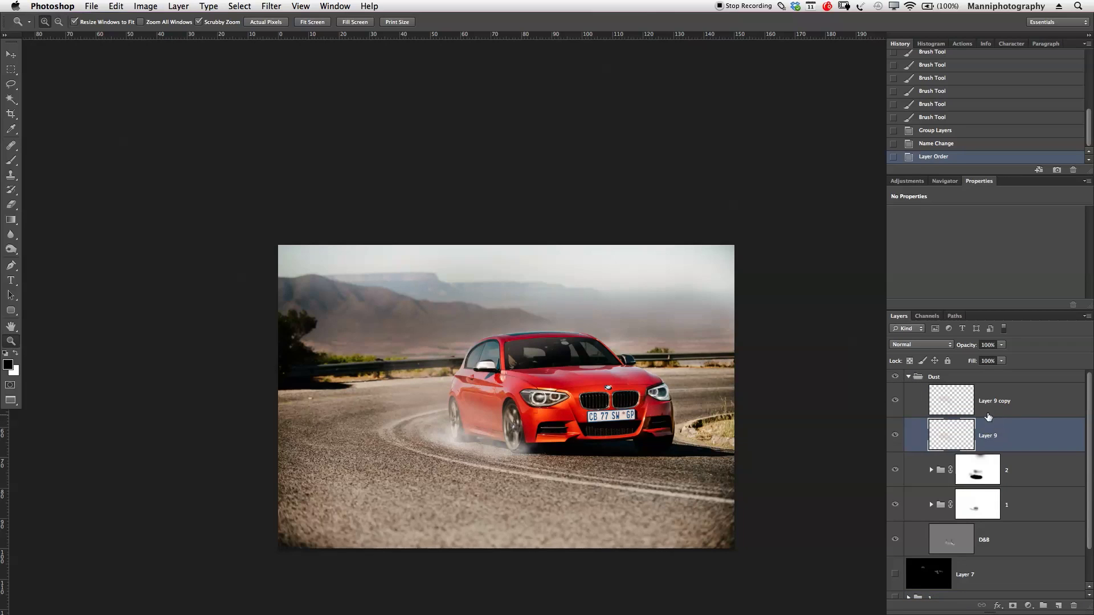
left_click(1032, 477)
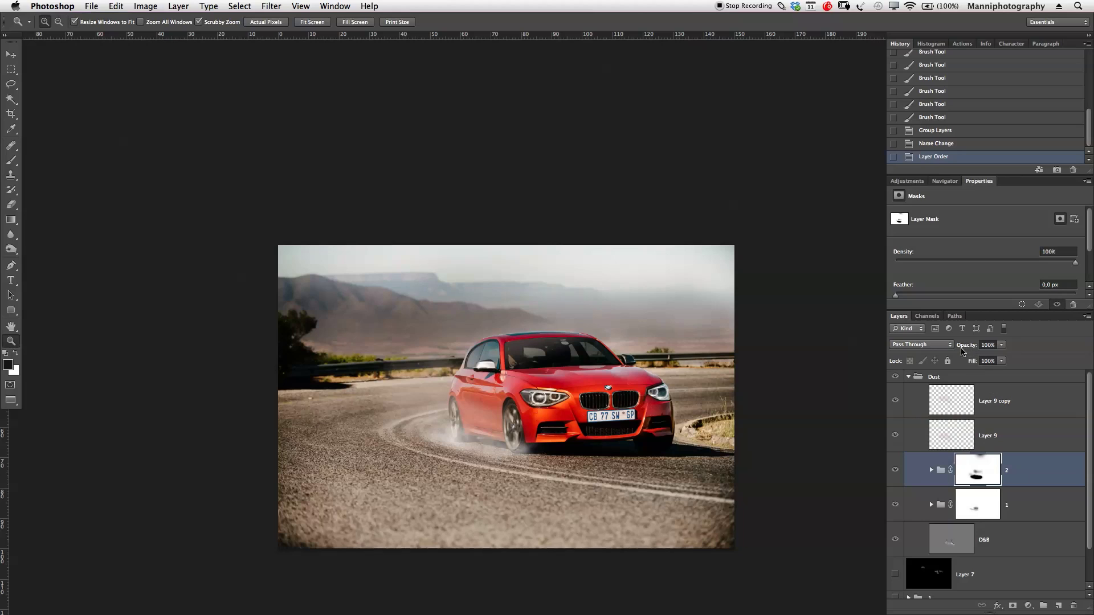
mouse_move(964, 345)
left_mouse_down()
mouse_move(932, 346)
mouse_move(948, 348)
left_mouse_up()
left_click(1031, 512)
left_click(908, 378)
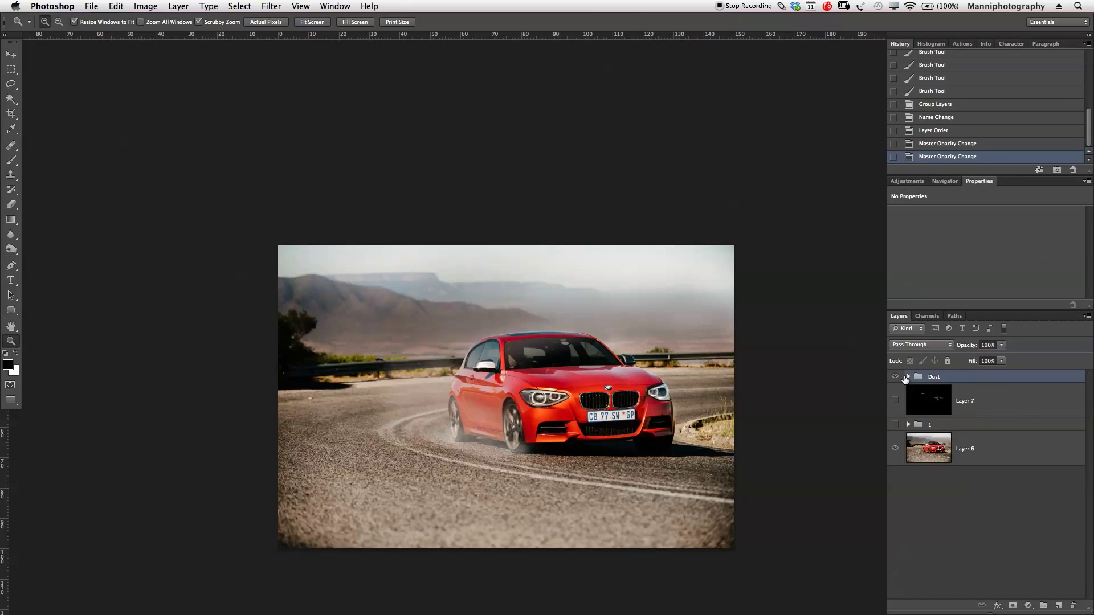
Check the softened smoke by hiding and showing the Dust group.
left_click(896, 378)
left_click(895, 377)
left_click(895, 378)
left_click(895, 378)
left_click(896, 378)
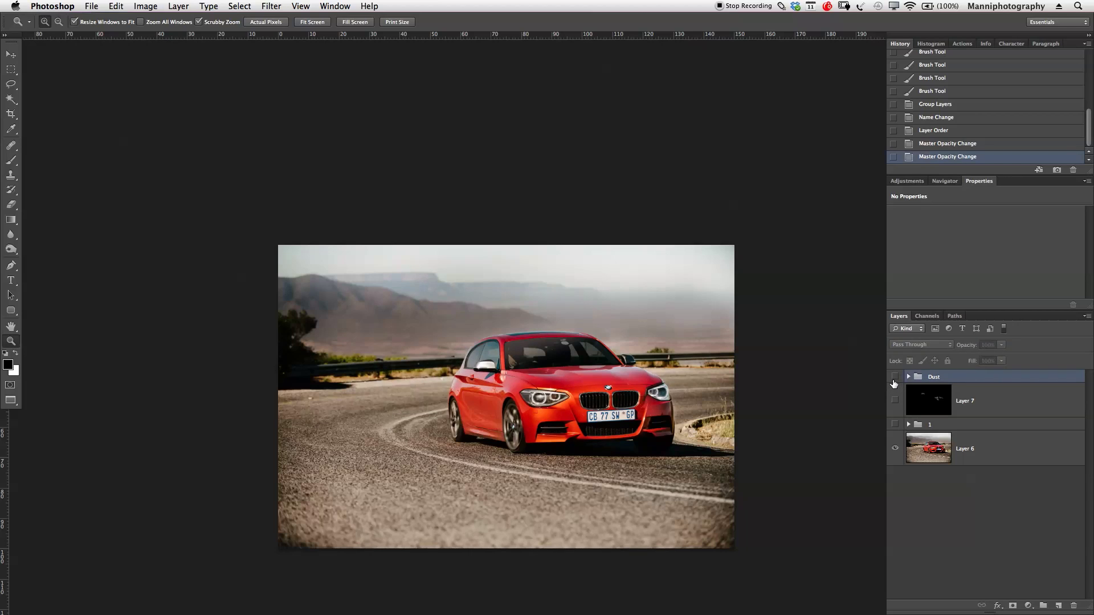
left_click(895, 377)
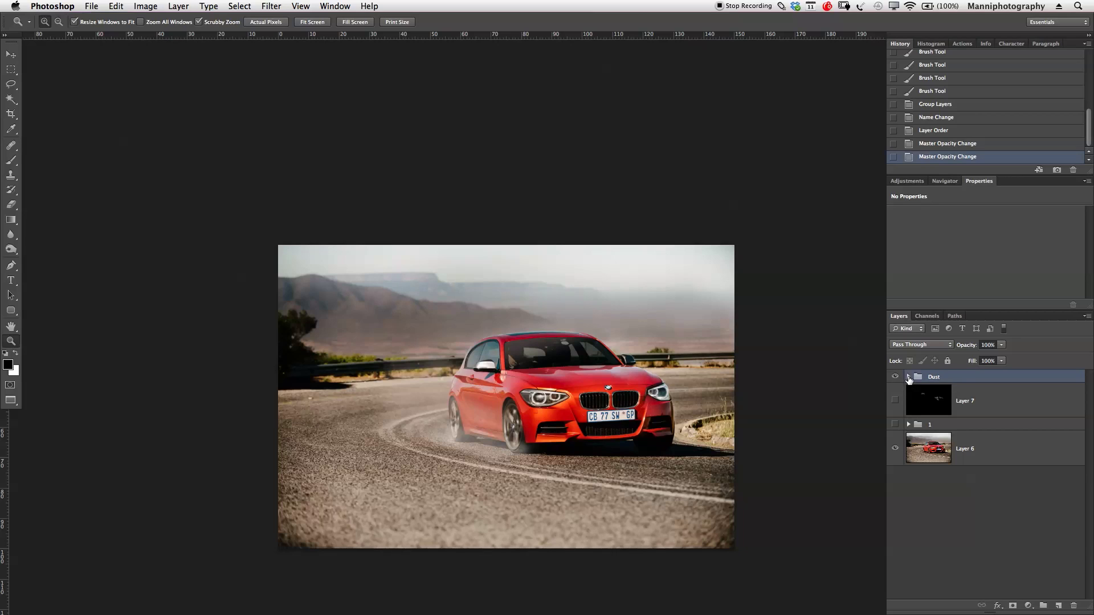
View the photo with only the older group 1's smoke, and show it together with the Dust group.
left_click(895, 377)
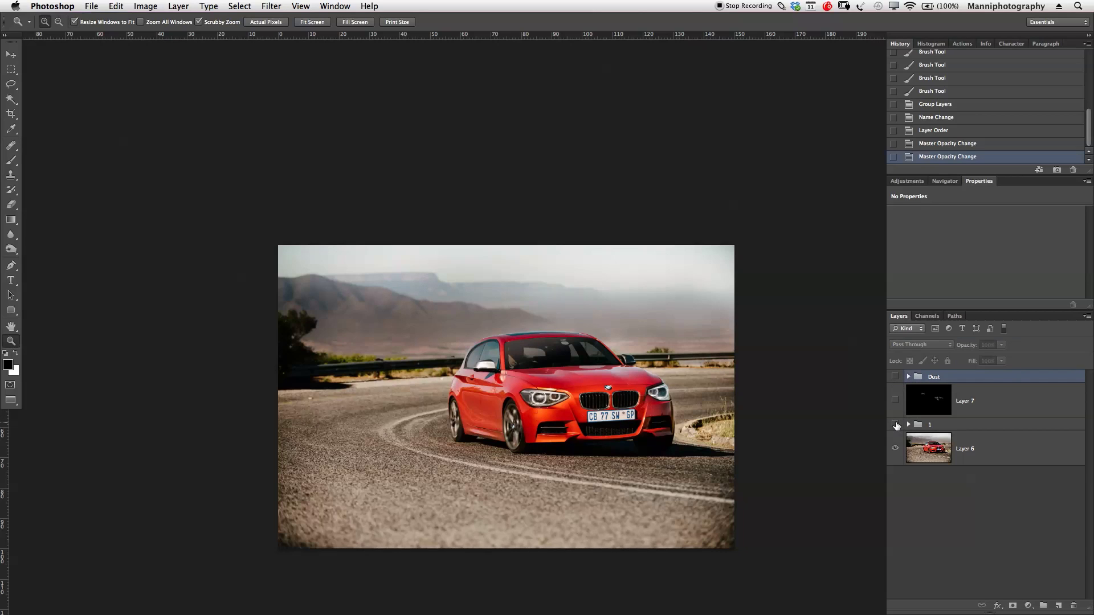
left_click(895, 425)
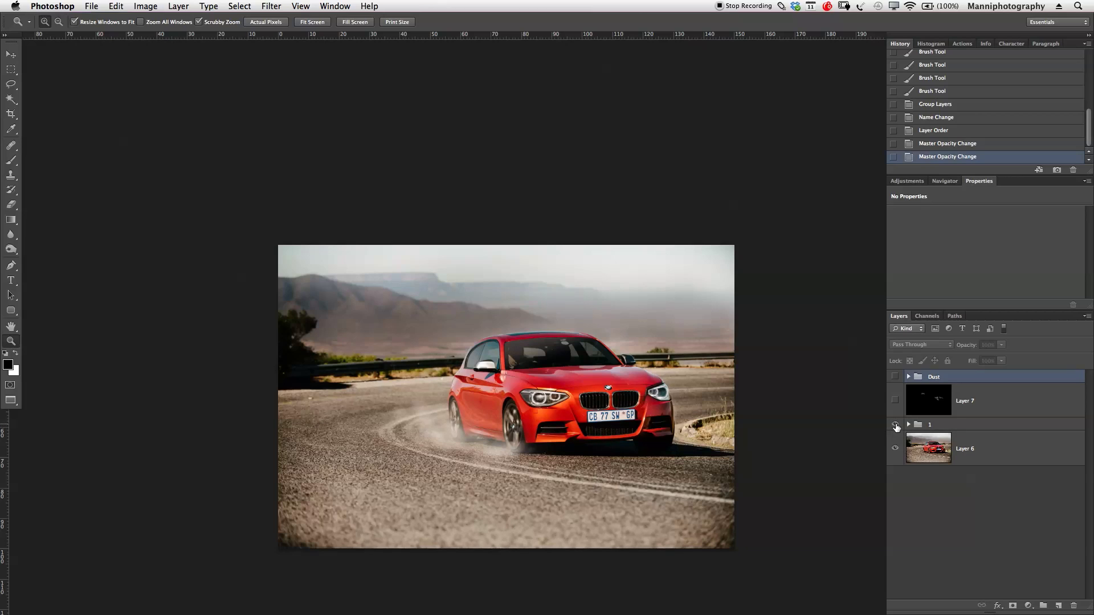
left_click(896, 424)
left_click(895, 424)
left_click(894, 378)
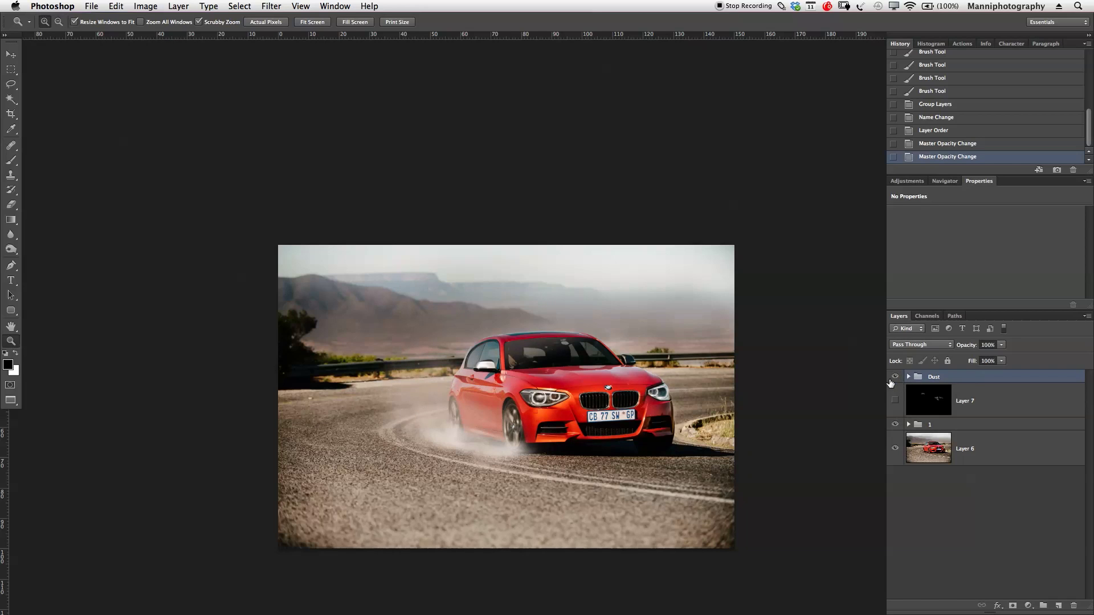